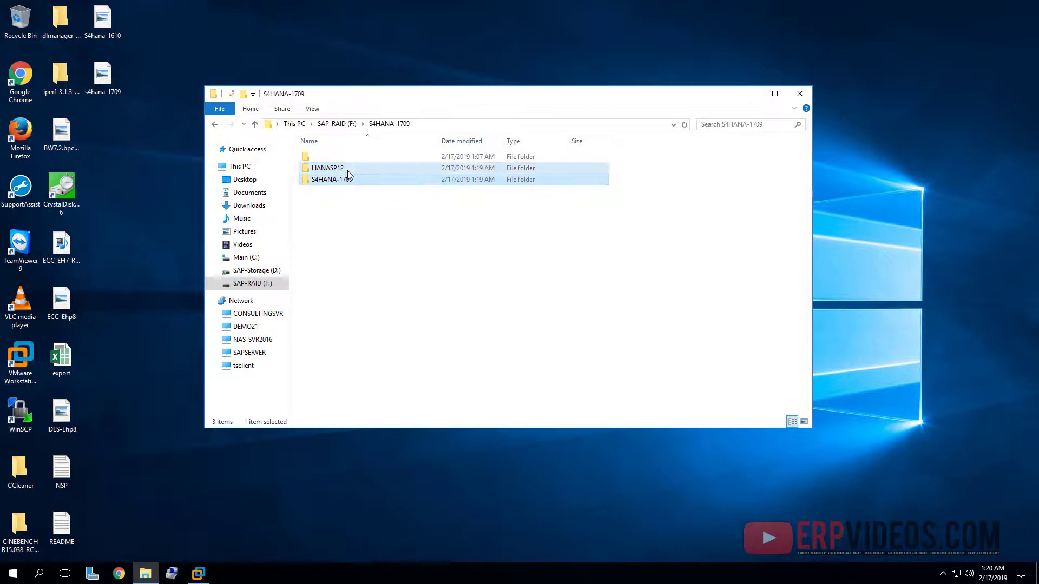
- Review the HANASP12 and S4HANA-1709 folders in F:\S4HANA-1709, then return to VMware Workstation
left_click(348, 168)
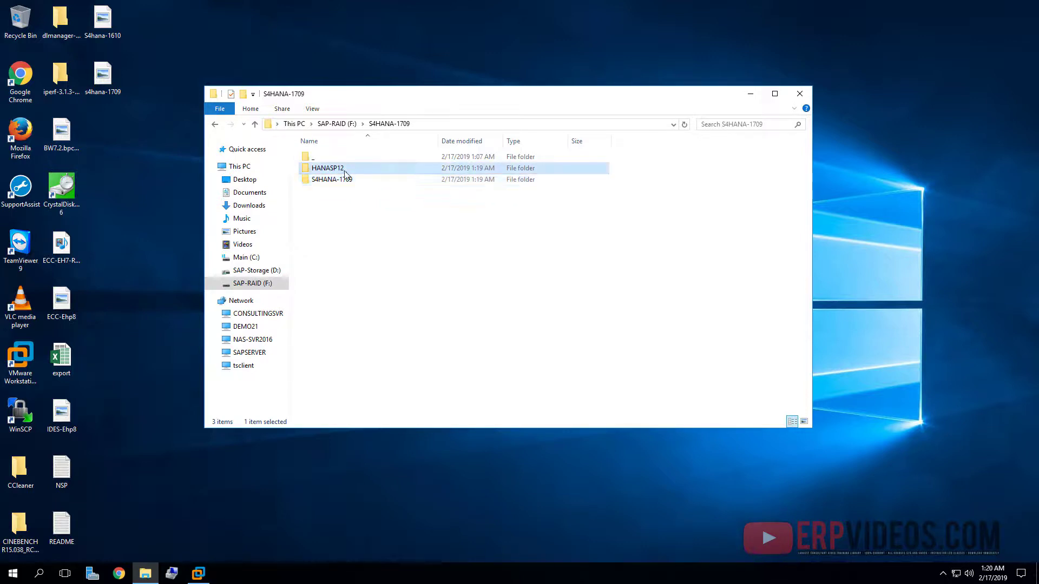
left_click(342, 183)
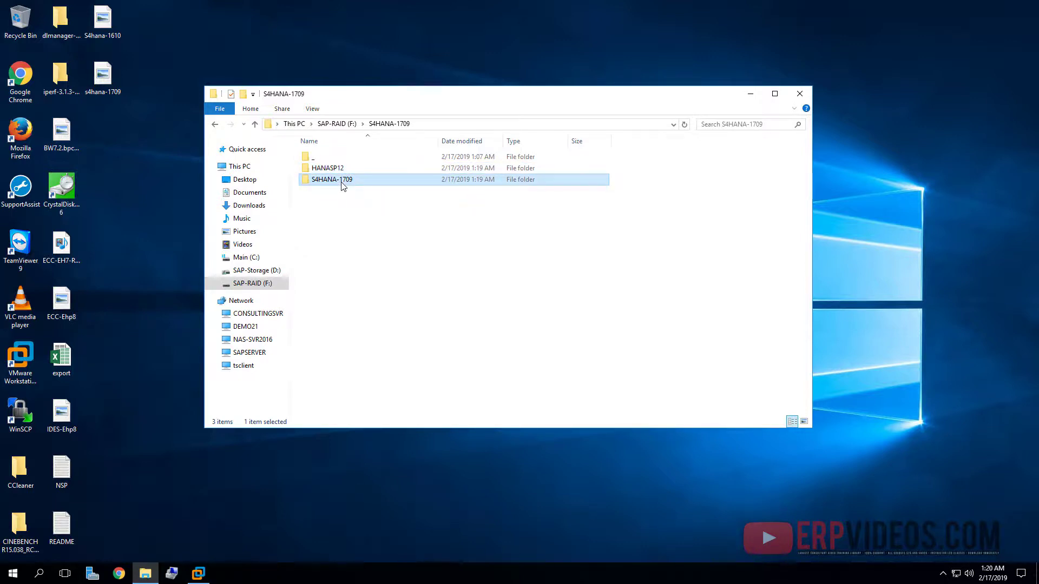
left_click(336, 169)
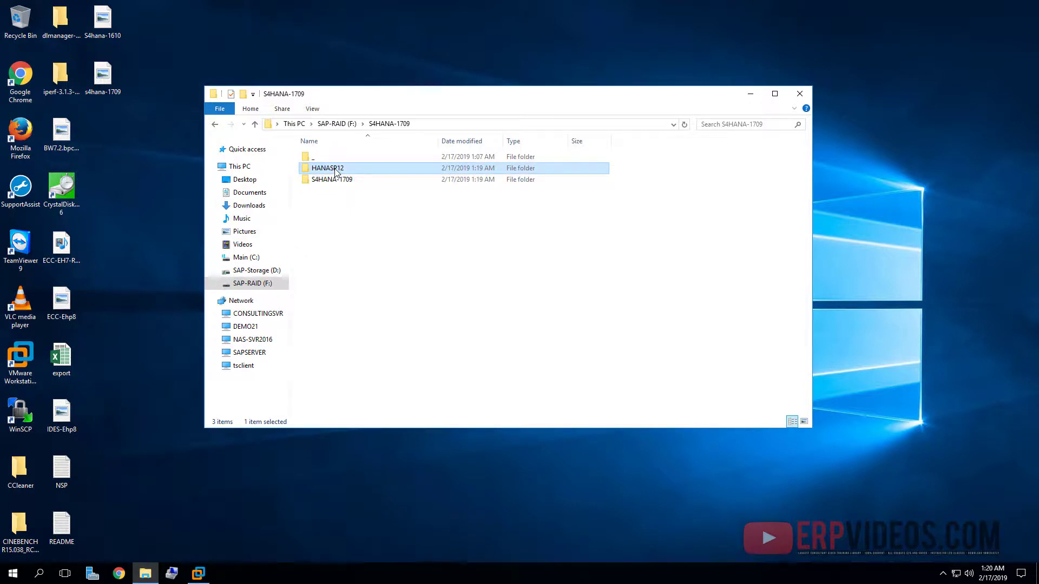
left_click(345, 181)
left_click(341, 170)
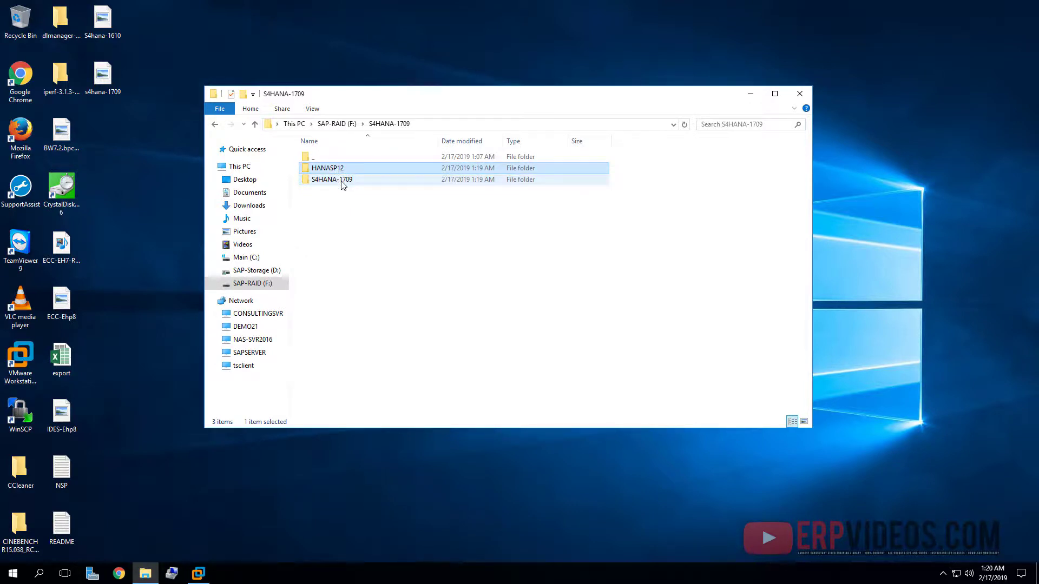
left_click(342, 181)
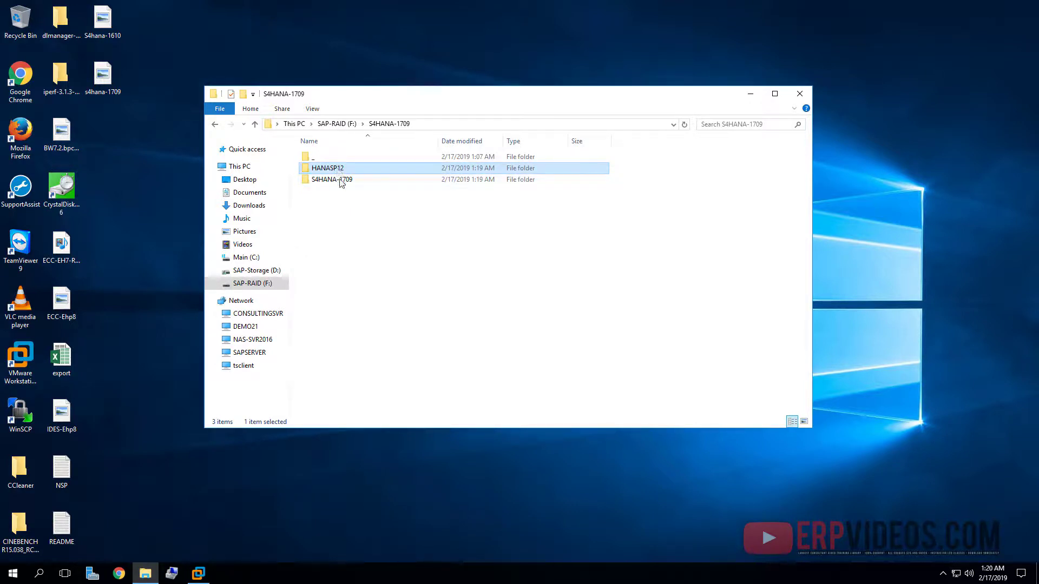
left_click(199, 577)
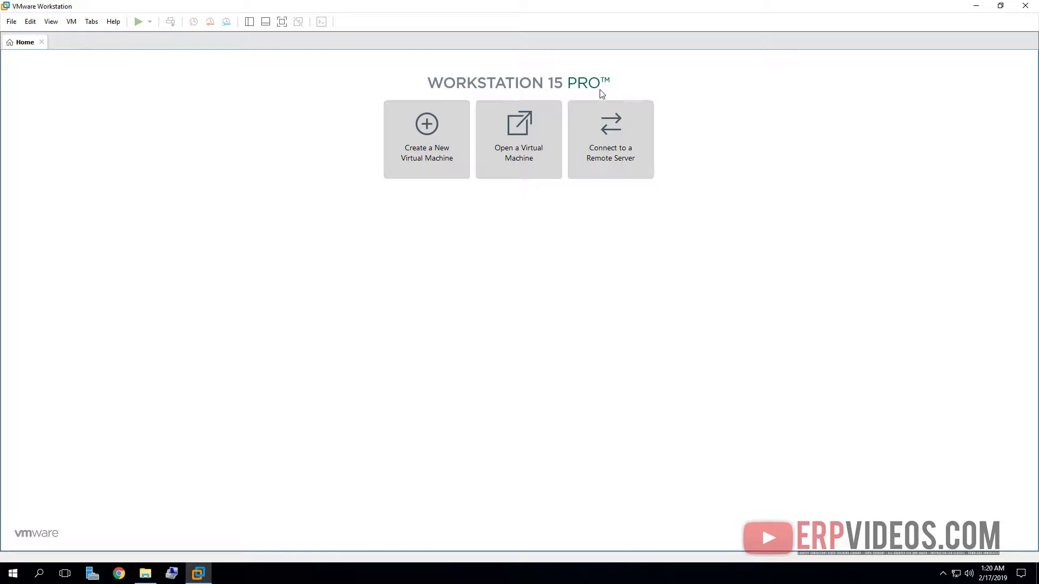
- Open the HANASP12 virtual machine in VMware Workstation from its folder
left_click(976, 7)
double_click(328, 168)
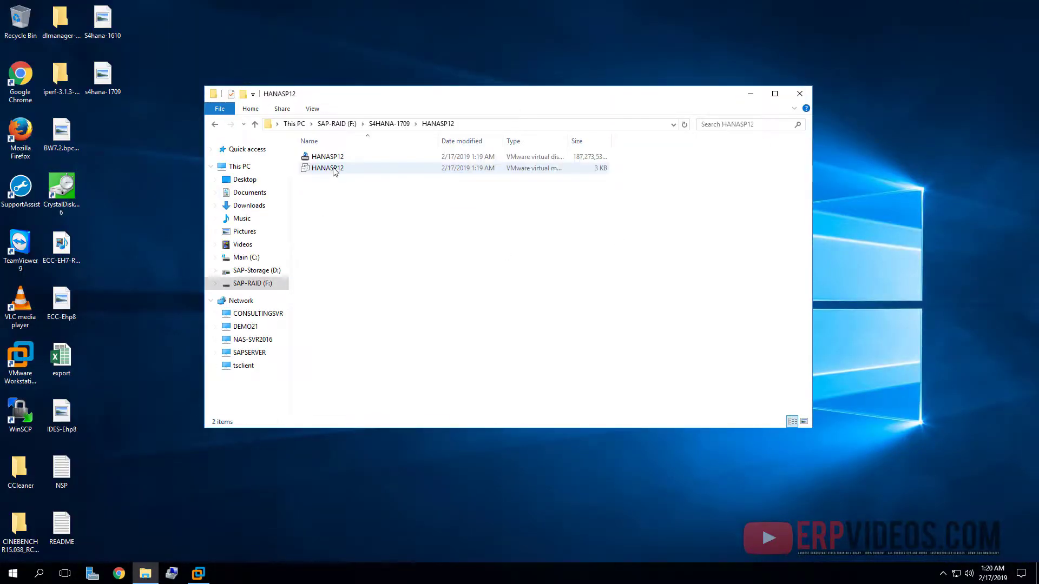
right_click(333, 168)
left_click(380, 175)
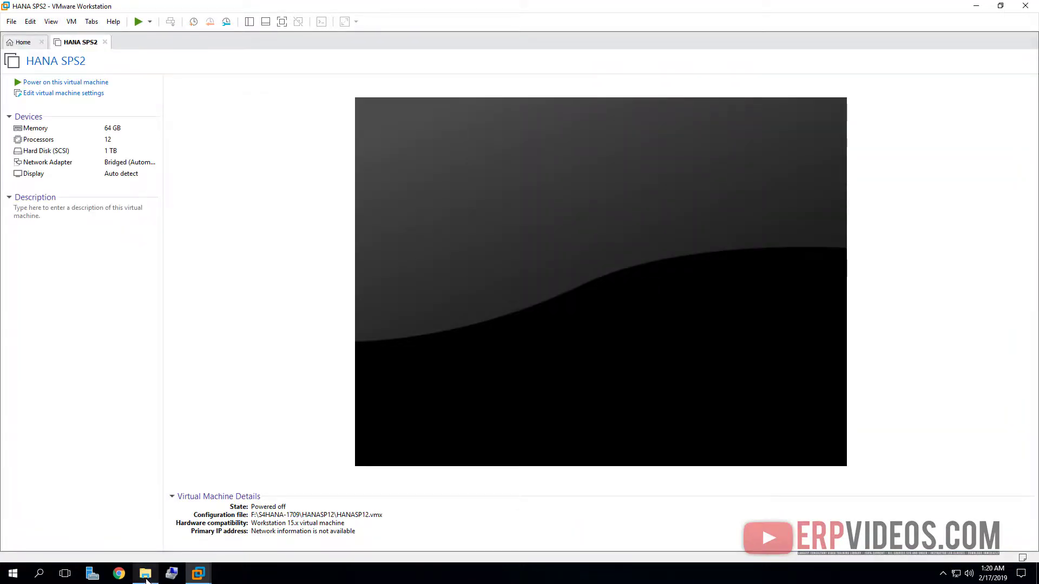
- Open the S4HANA-1709 virtual machine's .vmx file with VMware Workstation
left_click(144, 572)
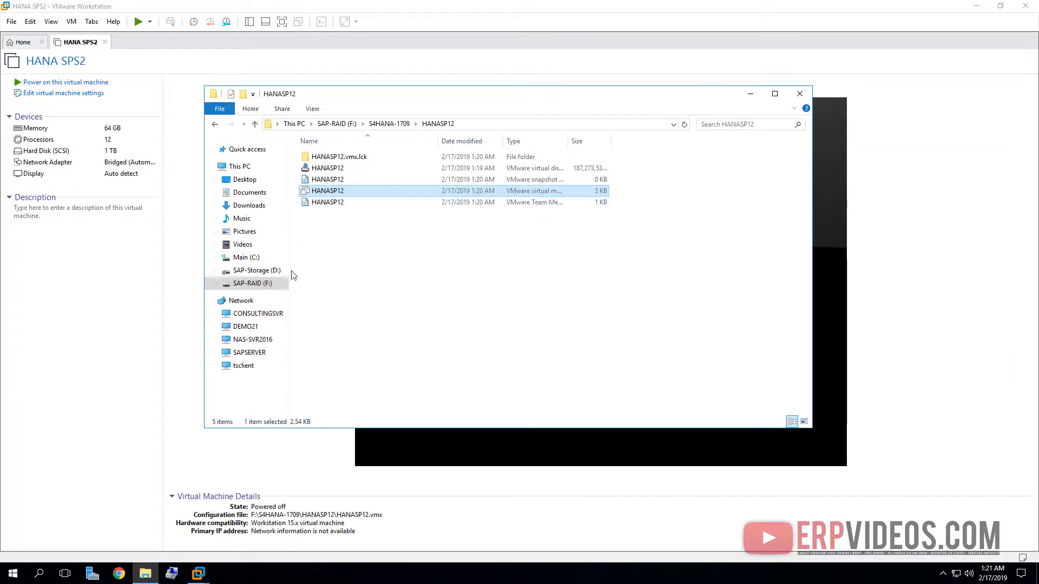
left_click(389, 123)
double_click(356, 183)
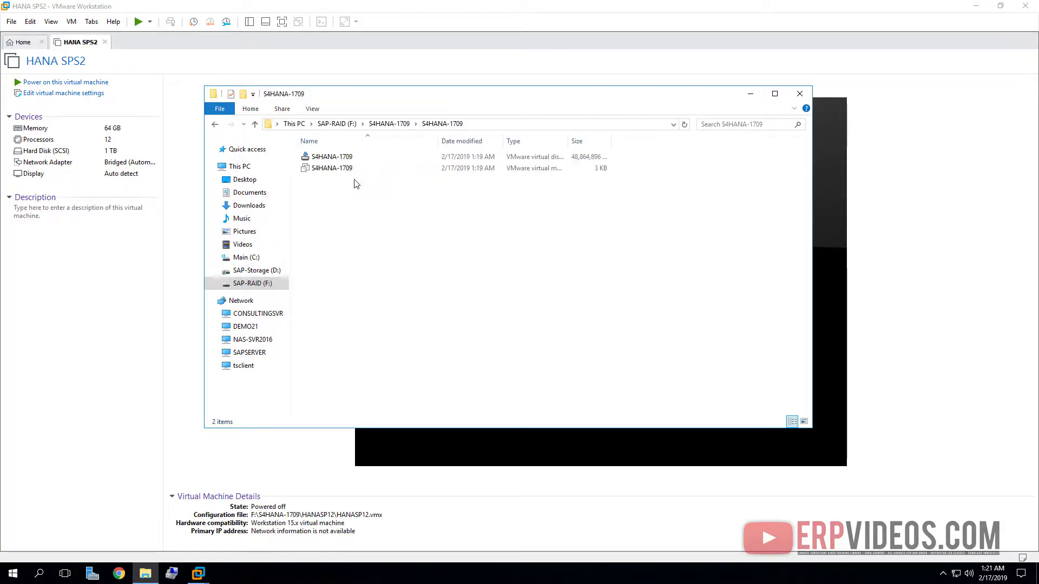
left_click(345, 168)
right_click(346, 169)
left_click(374, 181)
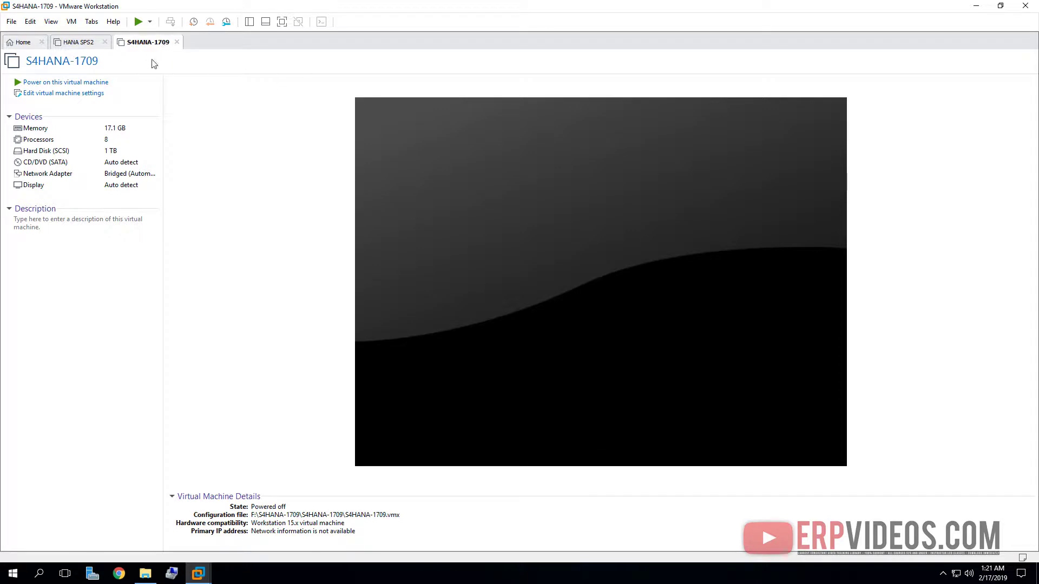
- Compare the HANA SPS2 and S4HANA-1709 VM tabs, ending on S4HANA-1709's details
left_click(78, 42)
left_click(133, 48)
left_click(79, 45)
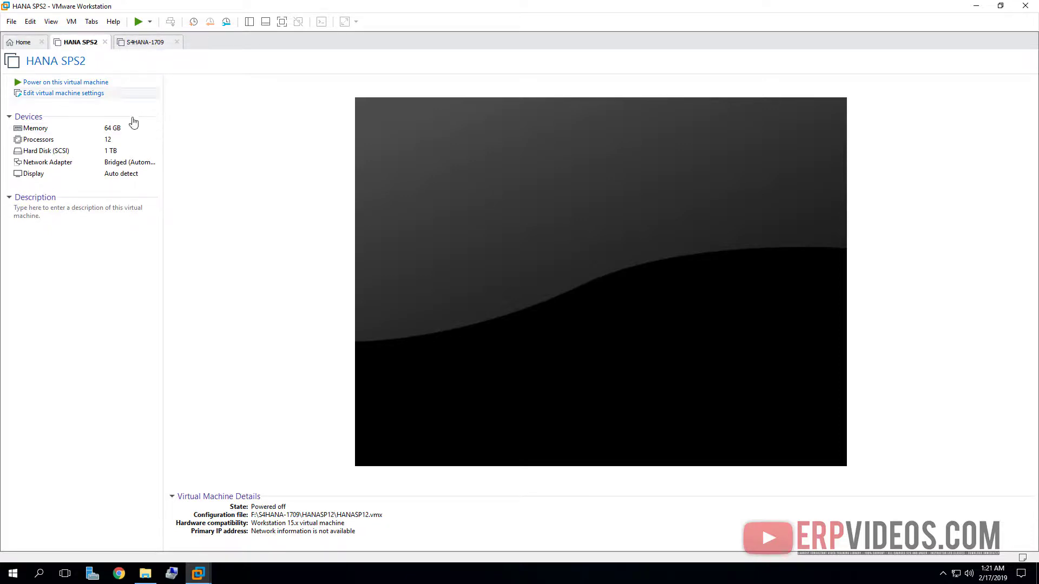
left_click(150, 41)
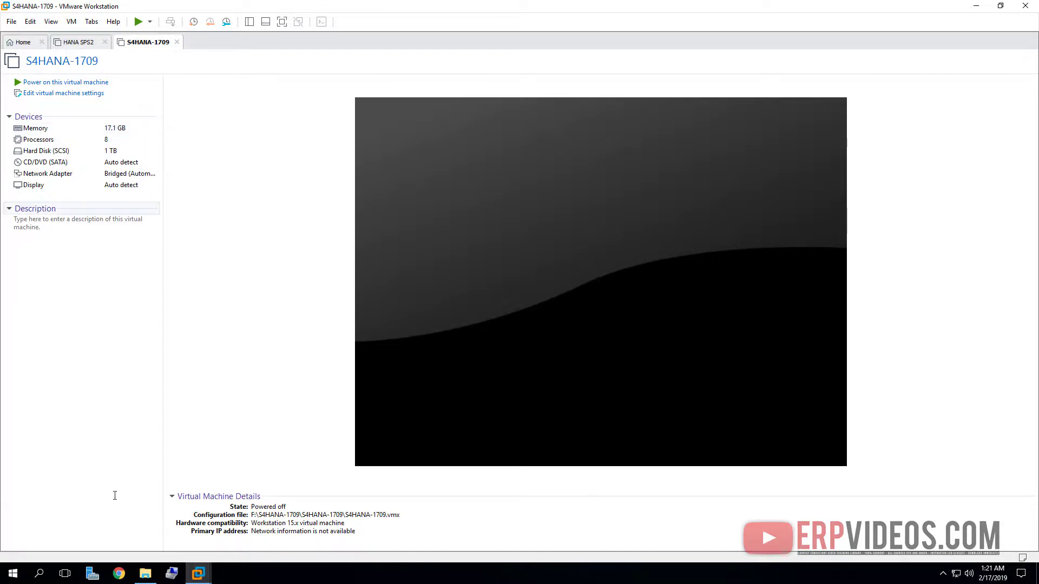
- Open the Control Panel System page showing 384 GB RAM on Windows Server 2016
left_click(12, 574)
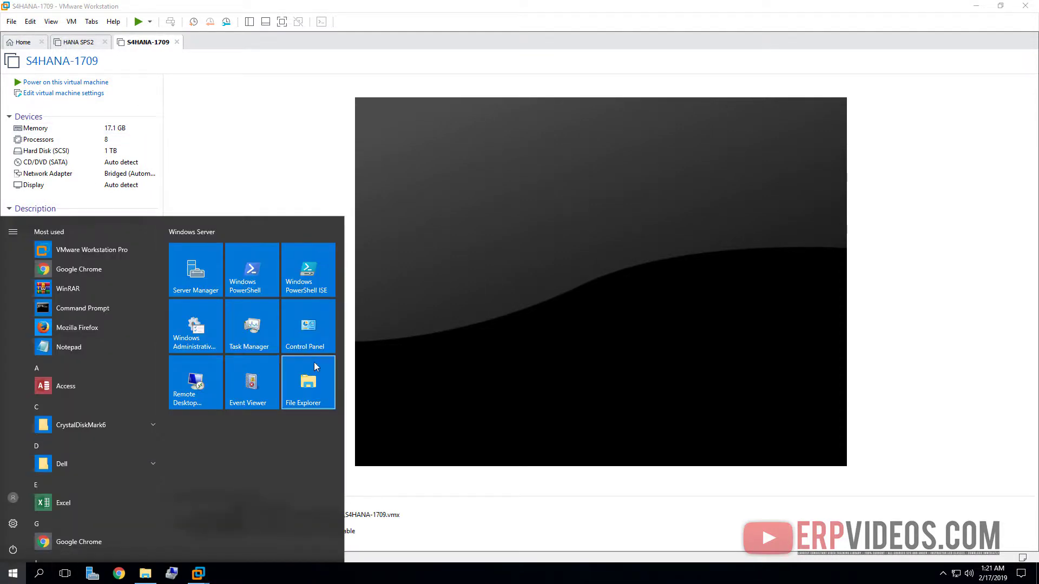
left_click(311, 347)
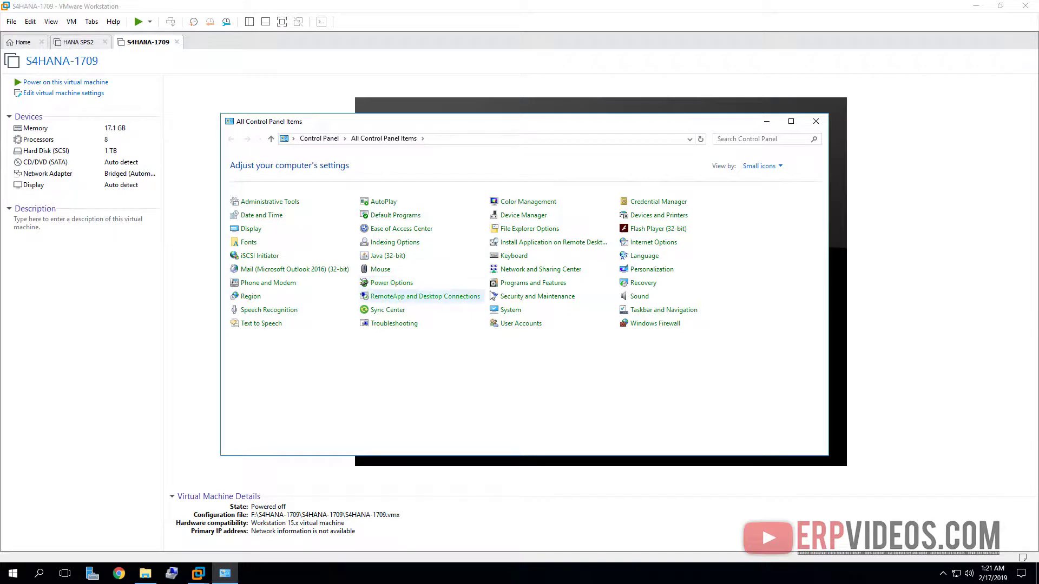
left_click(503, 312)
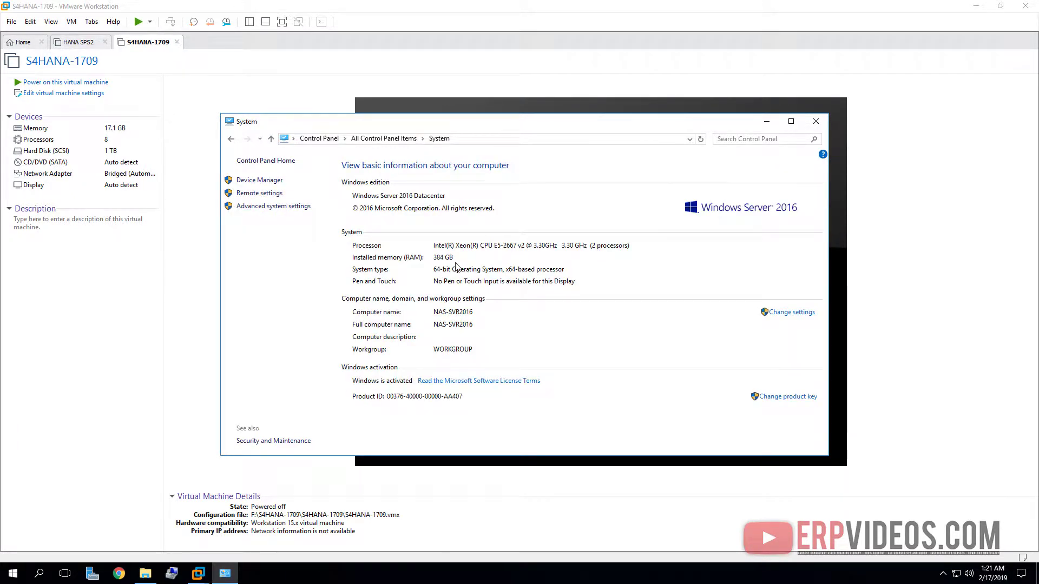
- Check CPU performance in Task Manager, close it, and minimize the System window
right_click(563, 575)
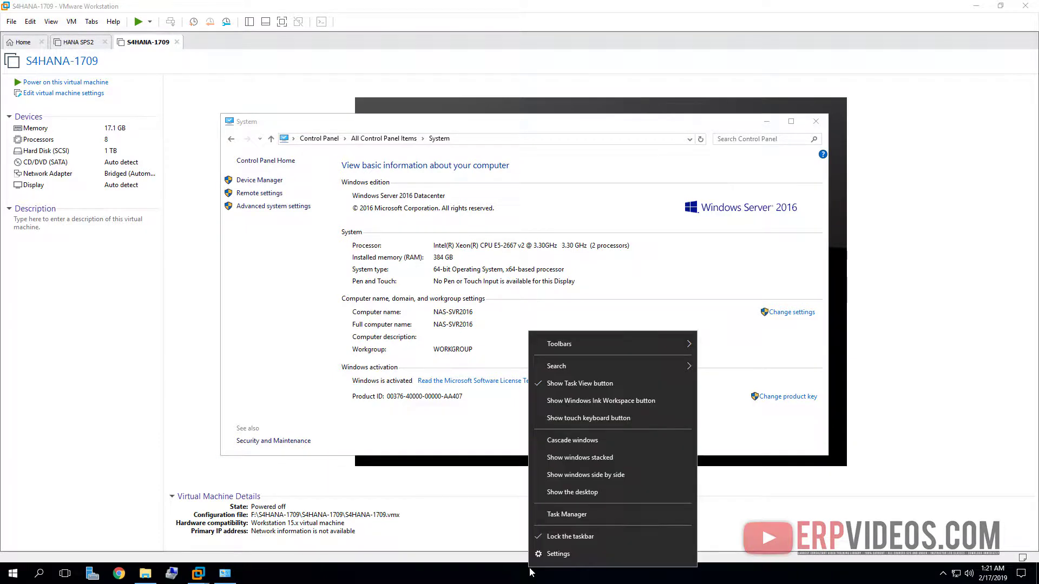
left_click(564, 516)
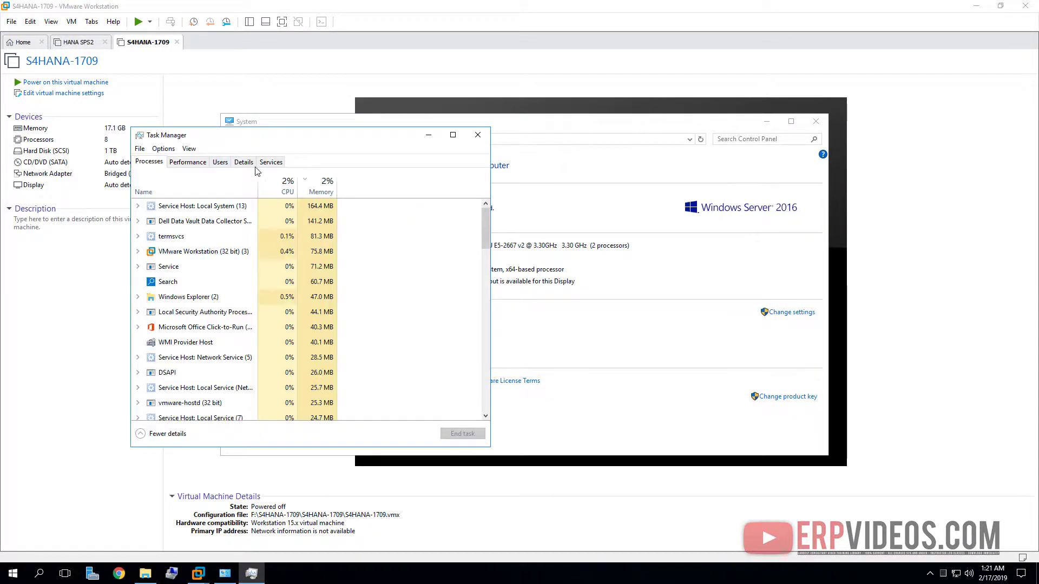
left_click(188, 162)
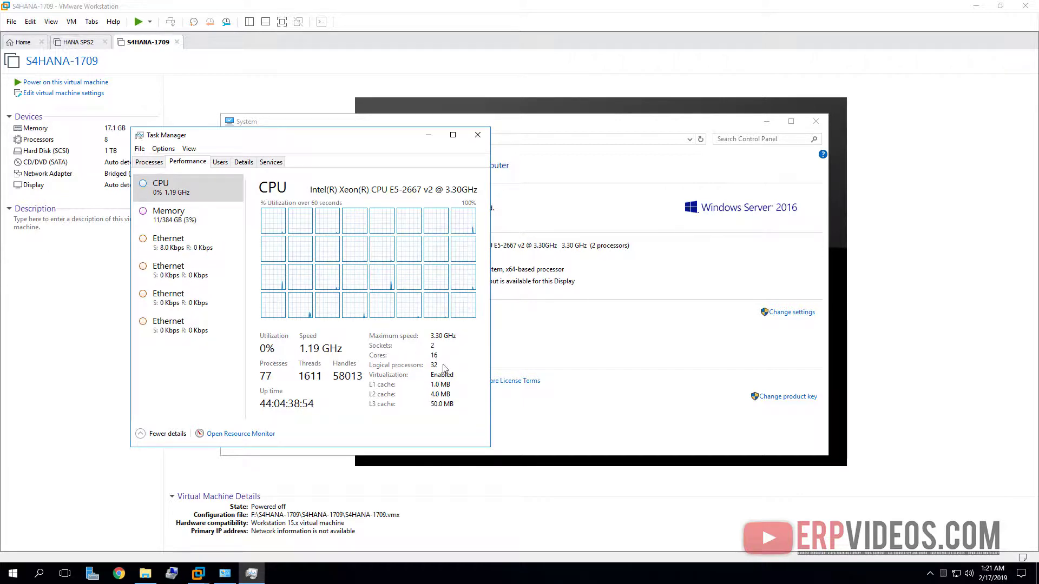
left_click(477, 135)
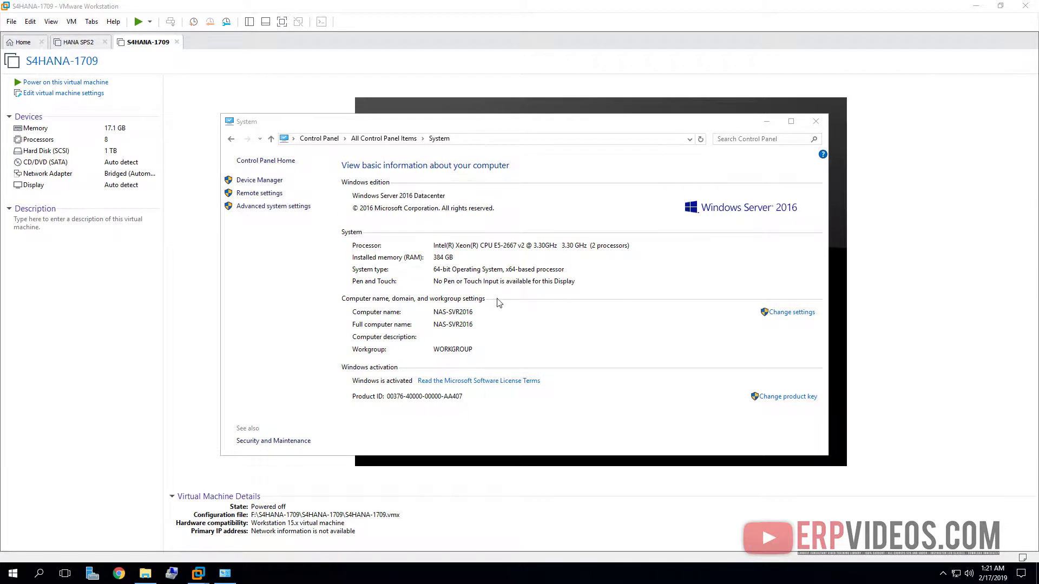
left_click(767, 122)
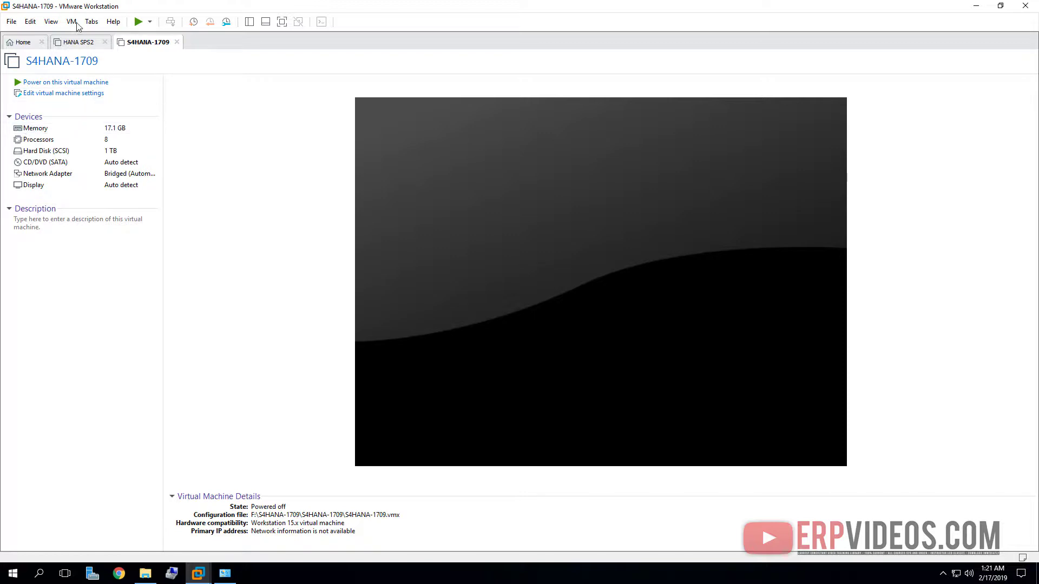
- In VMware Preferences' Memory page, select the option to swap most VM memory
left_click(36, 25)
left_click(46, 87)
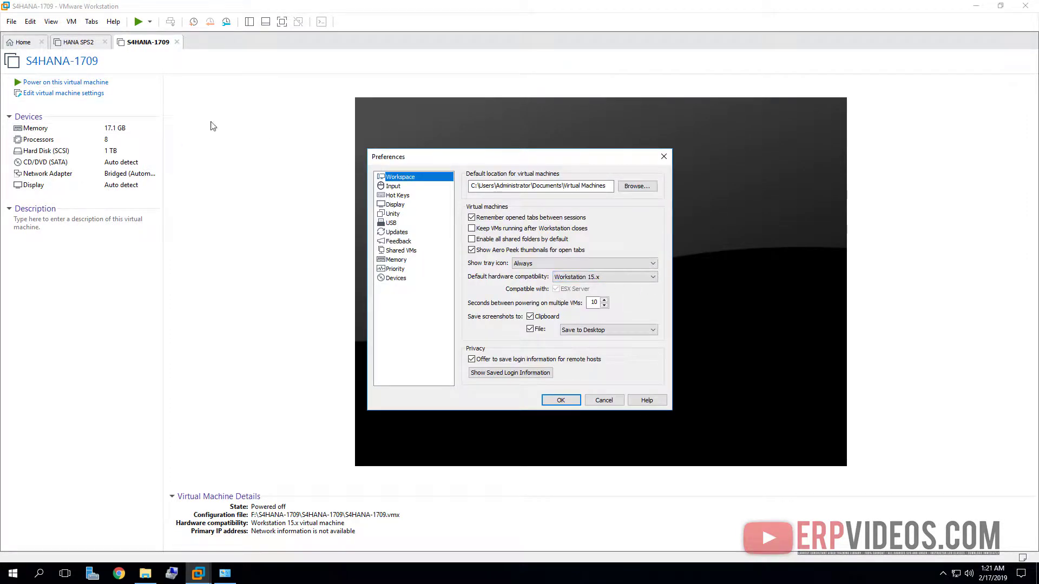
left_click(397, 260)
left_click(500, 286)
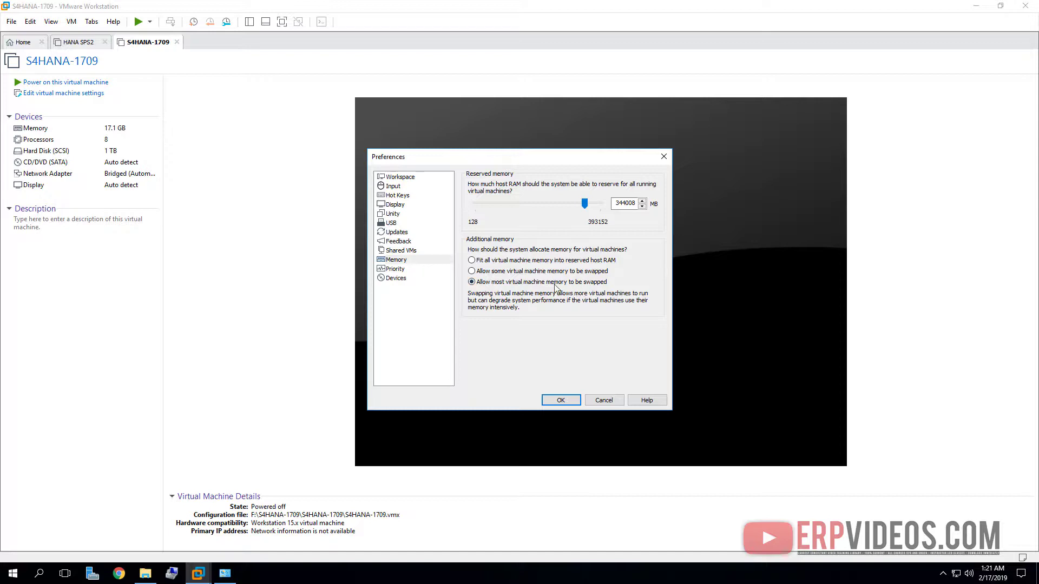
- Review the host's 40960 MB paging file, then cancel all dialogs and Preferences without changes
left_click(226, 574)
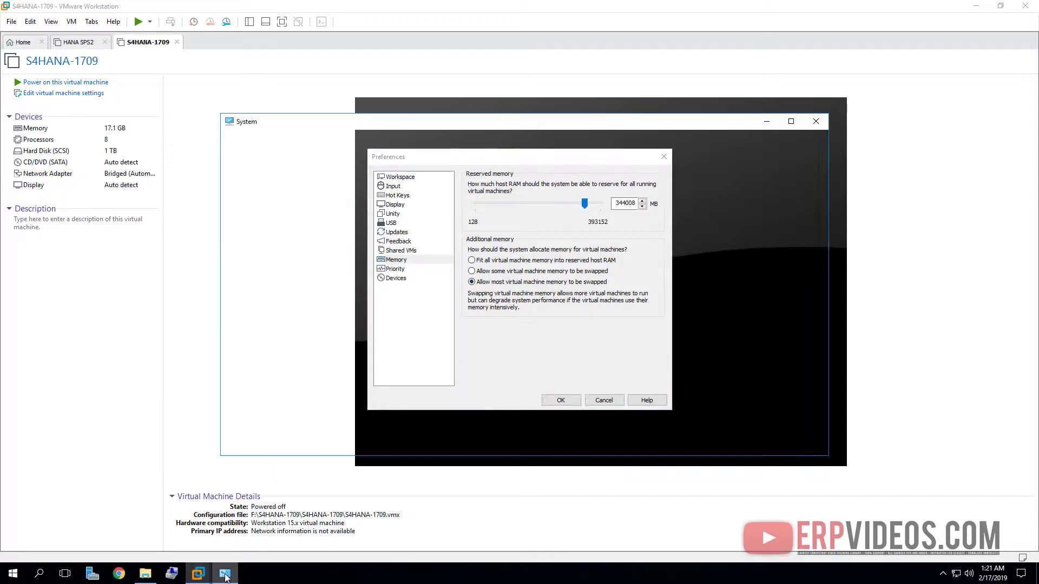
left_click(285, 206)
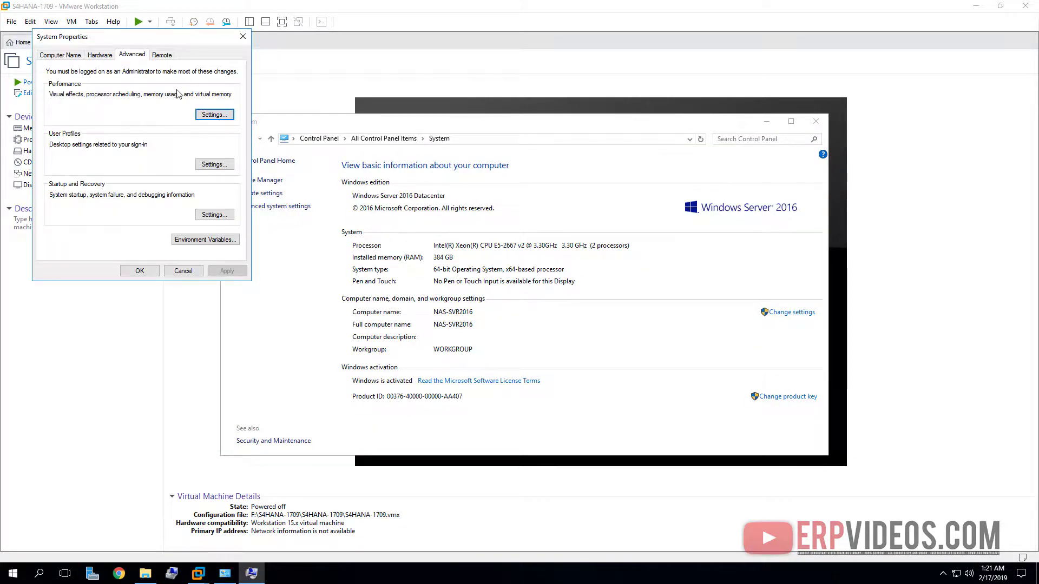
left_click(228, 116)
left_click(110, 97)
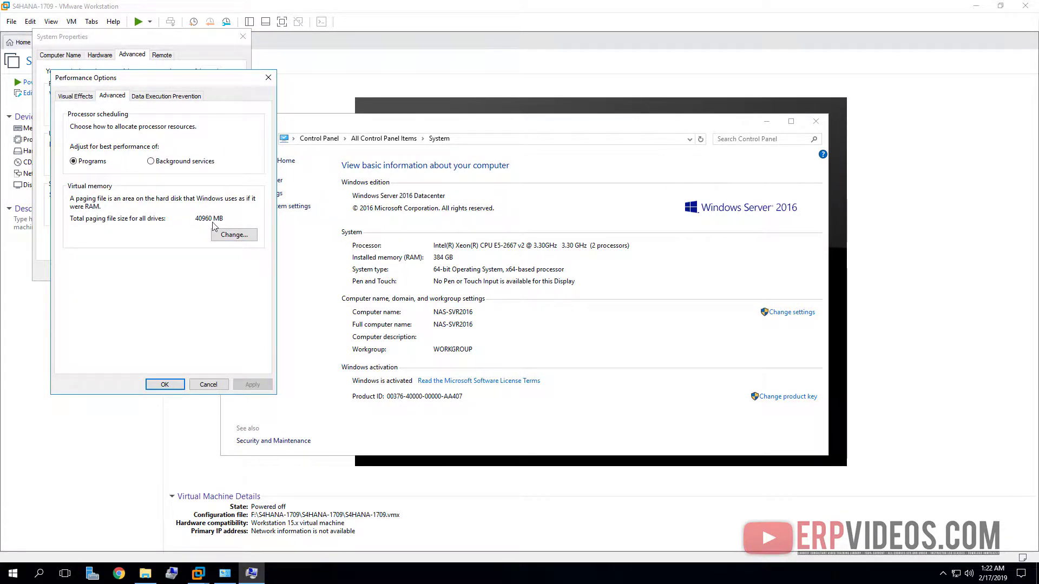
left_click(210, 385)
left_click(183, 271)
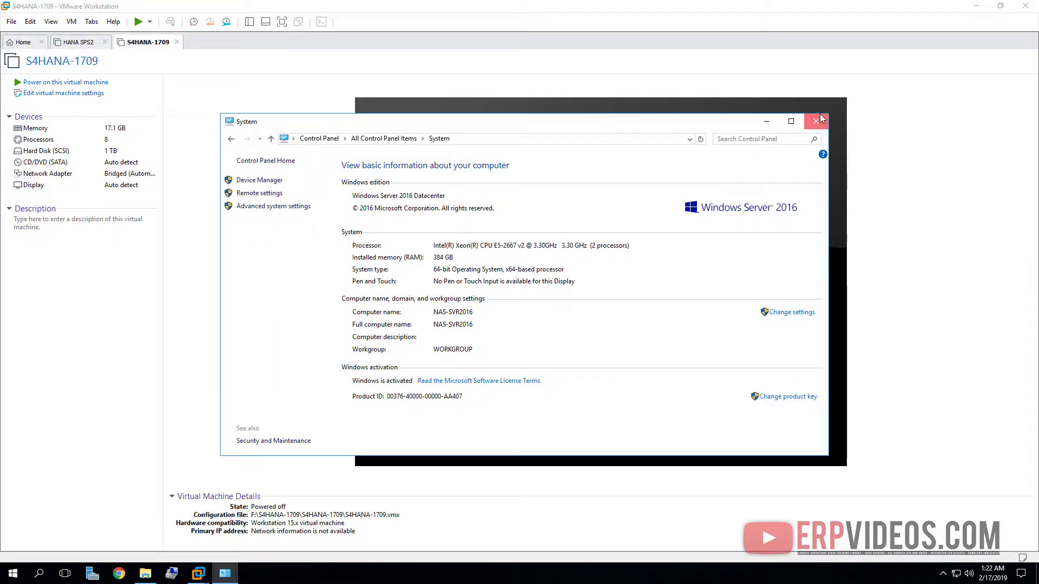
left_click(816, 121)
left_click(609, 401)
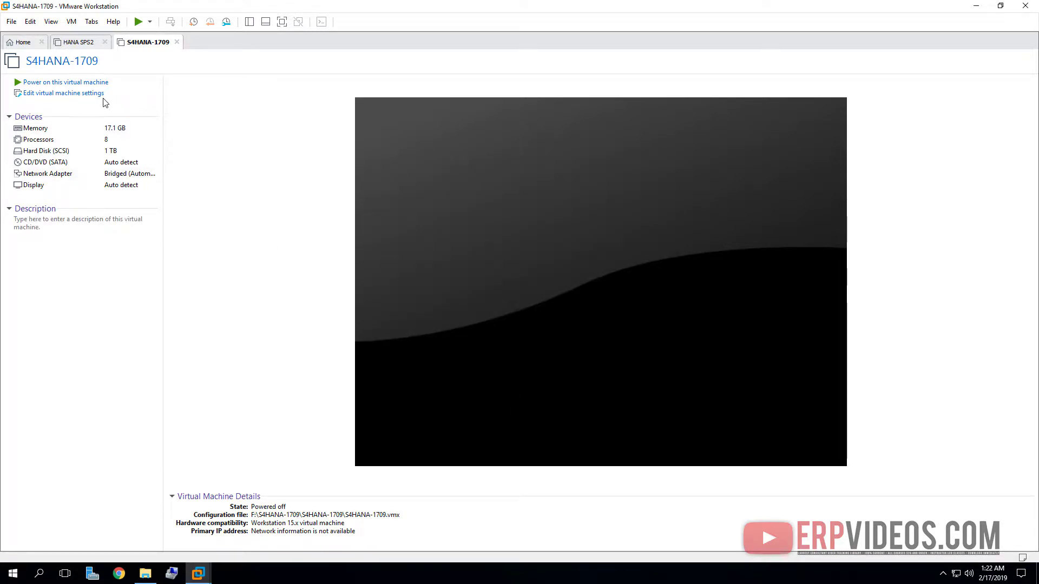
- Power on the S4HANA-1709 and HANA SPS2 VMs and dismiss the no-3D-support notice
left_click(95, 84)
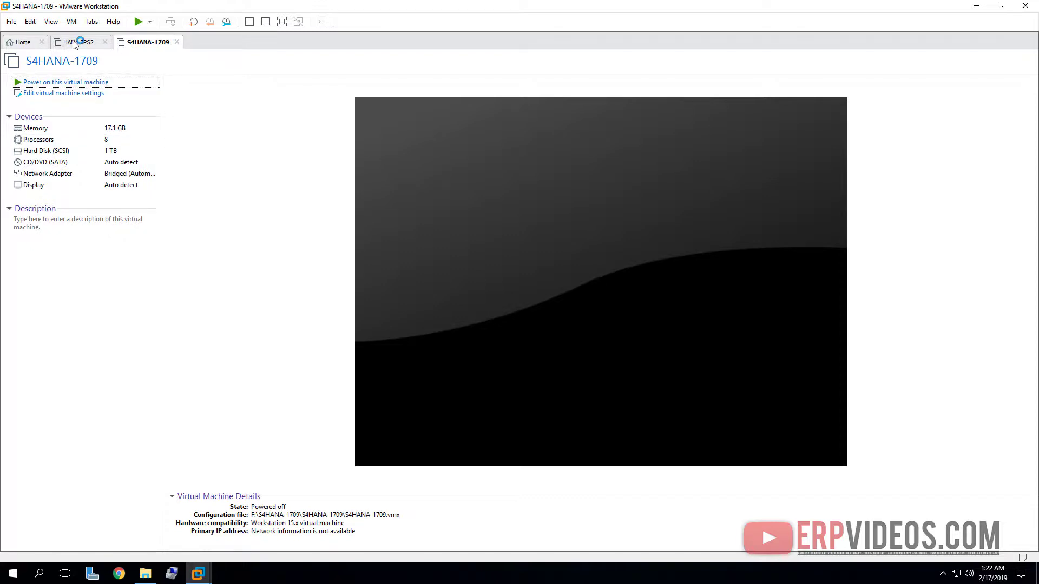
left_click(77, 41)
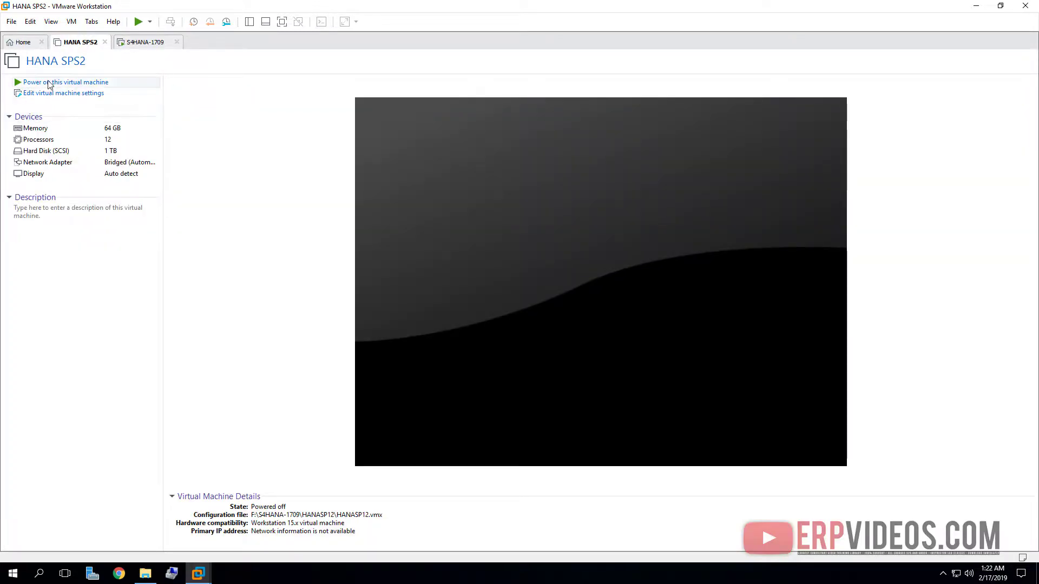
left_click(41, 83)
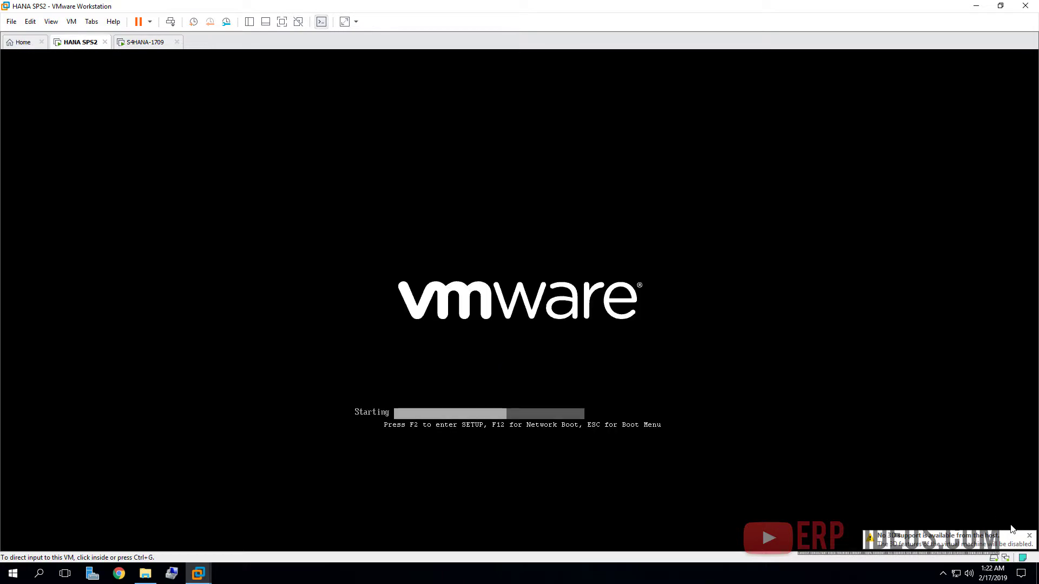
left_click(1034, 540)
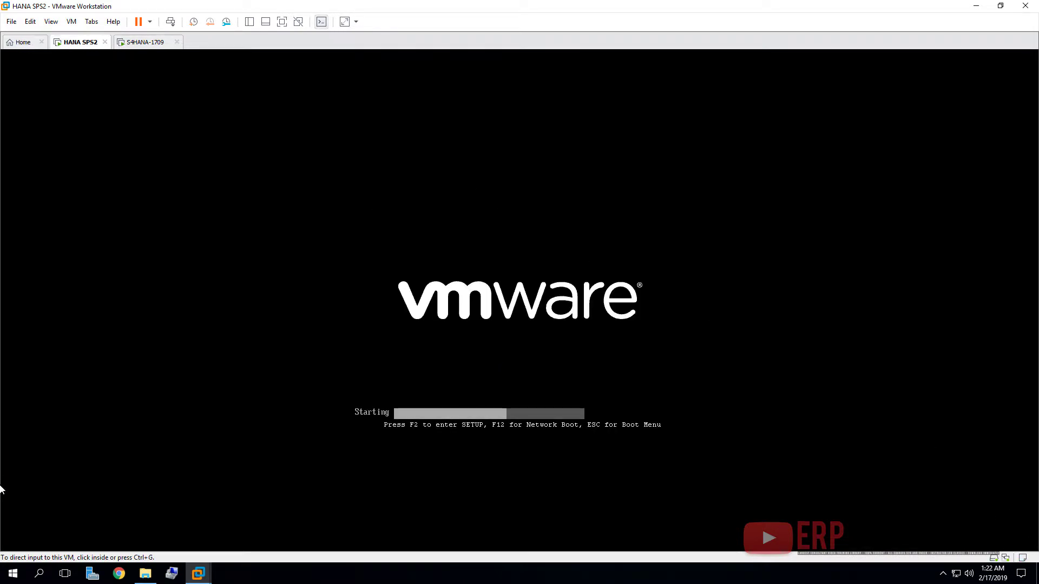
left_click(119, 573)
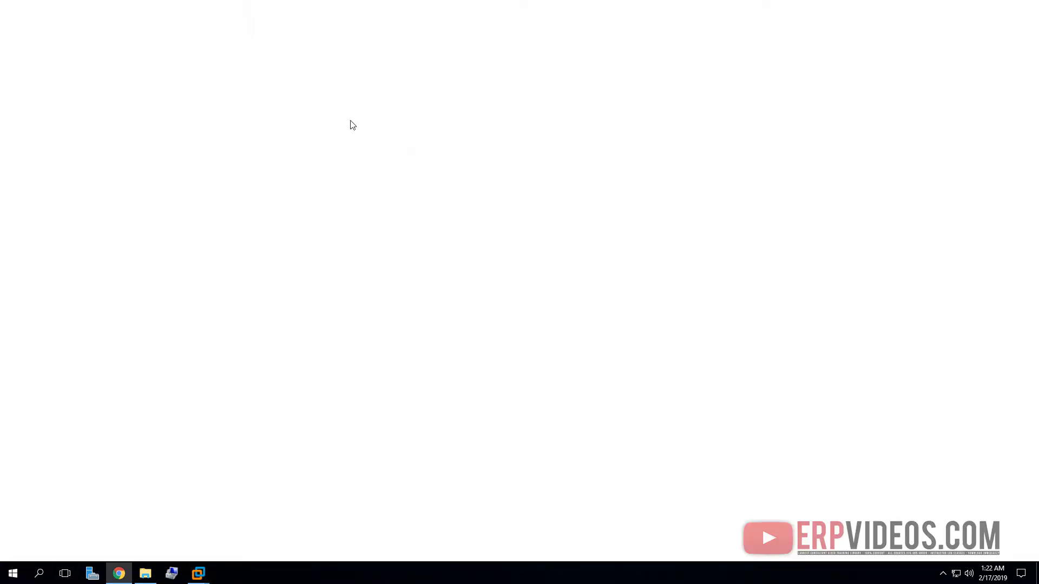
- Search Google Images for 'copied or moved vm', view the VMware dialog example, then close Chrome
type("i")
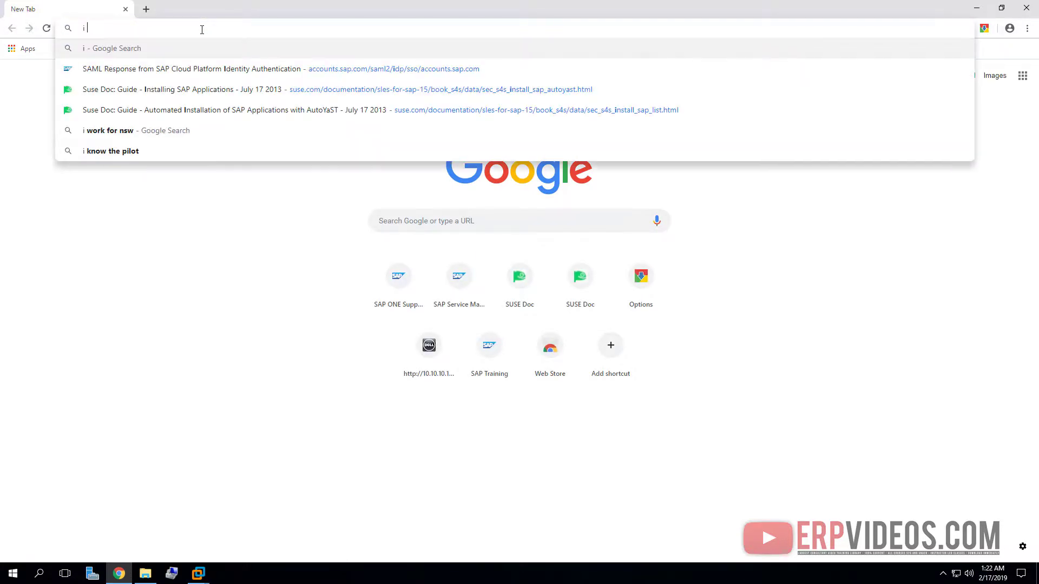
key("BackSpace")
type("covp")
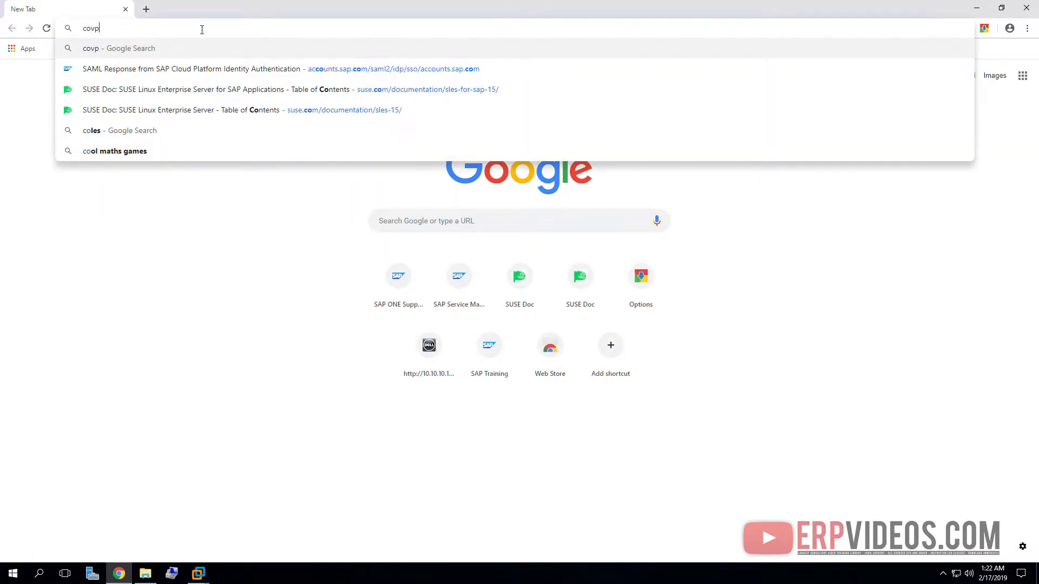
type("ied or moved ")
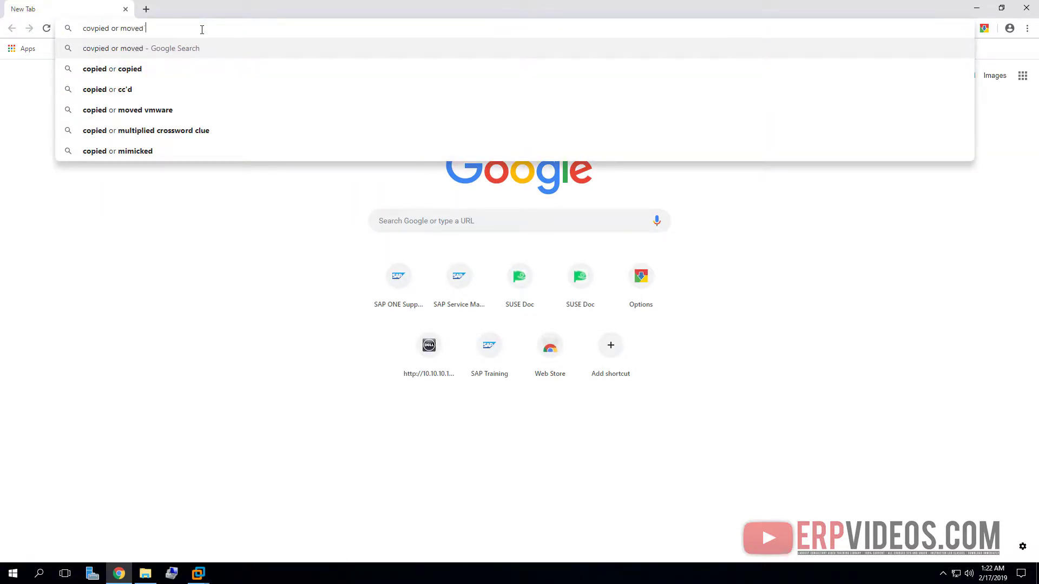
type("vm")
key("Return")
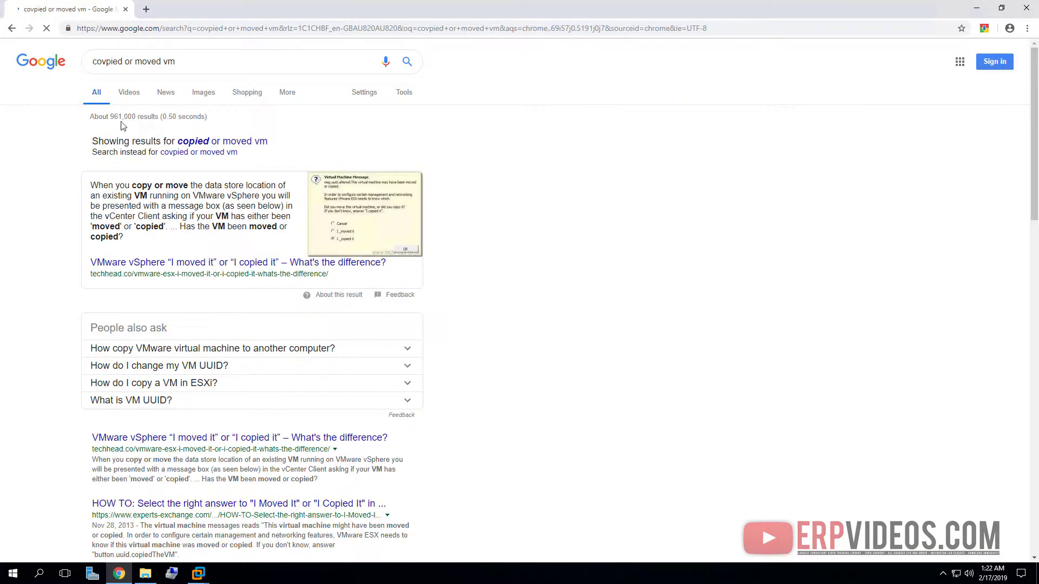
left_click(205, 93)
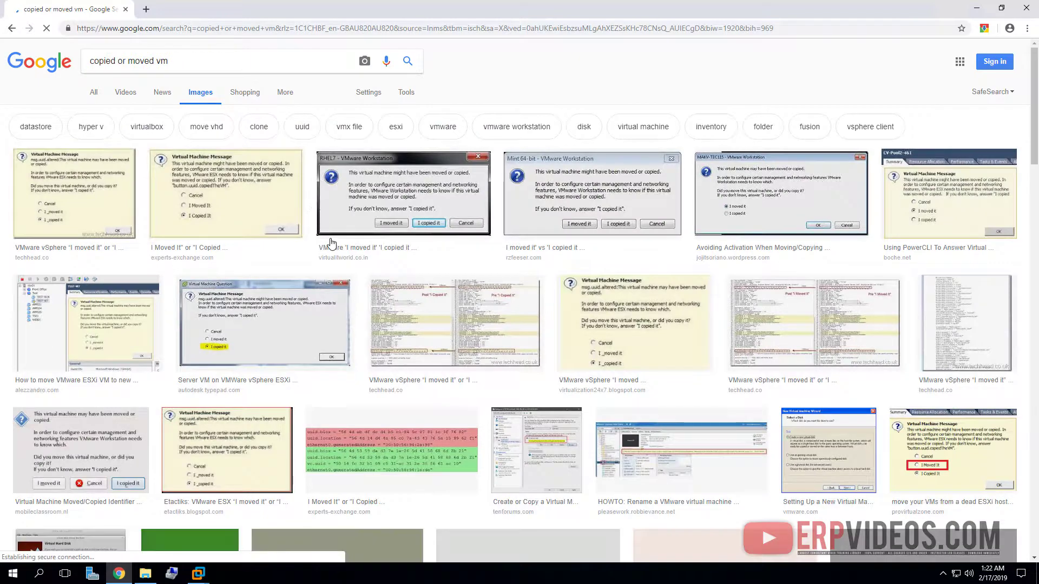
left_click(413, 203)
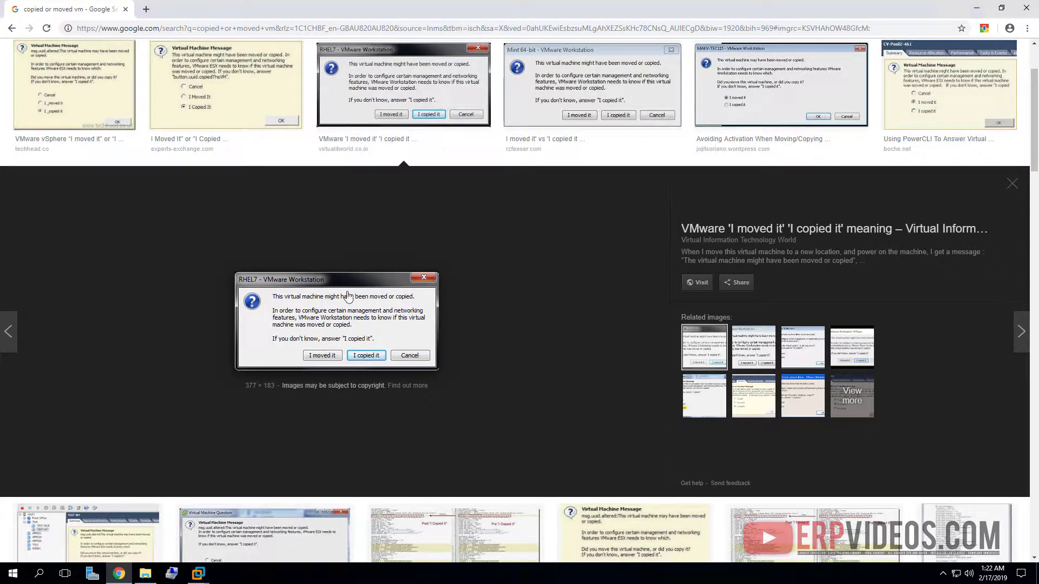
left_click(1029, 8)
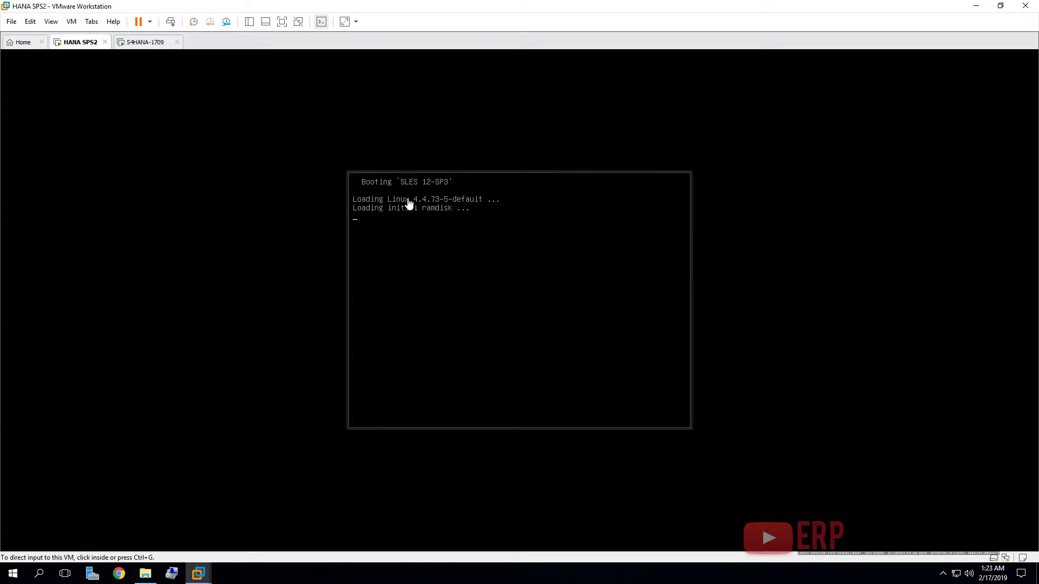
- Check the HANASP12 folder's 64.0 GB memory file, then return to VMware
left_click(145, 574)
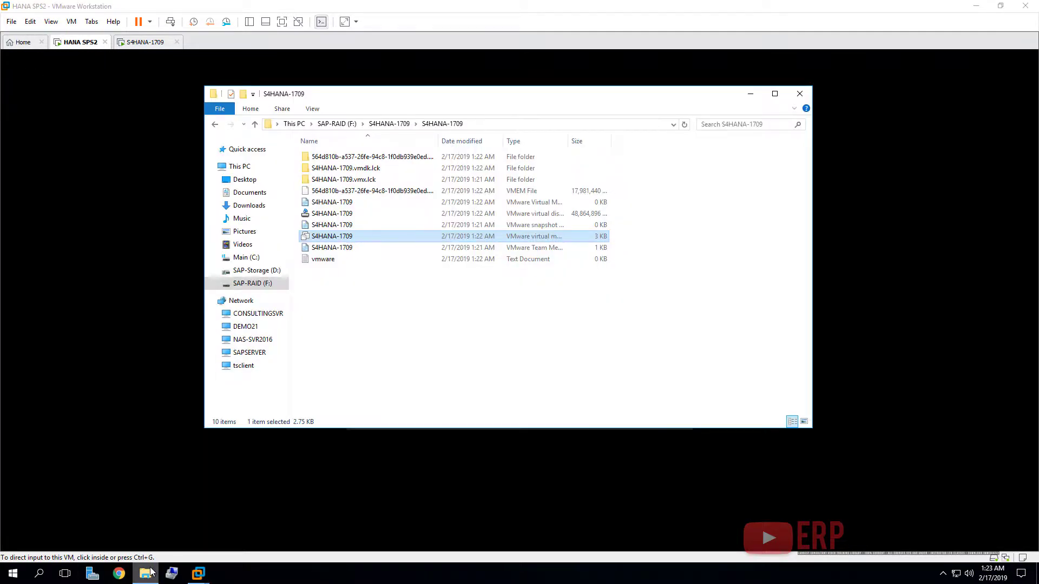
left_click(374, 126)
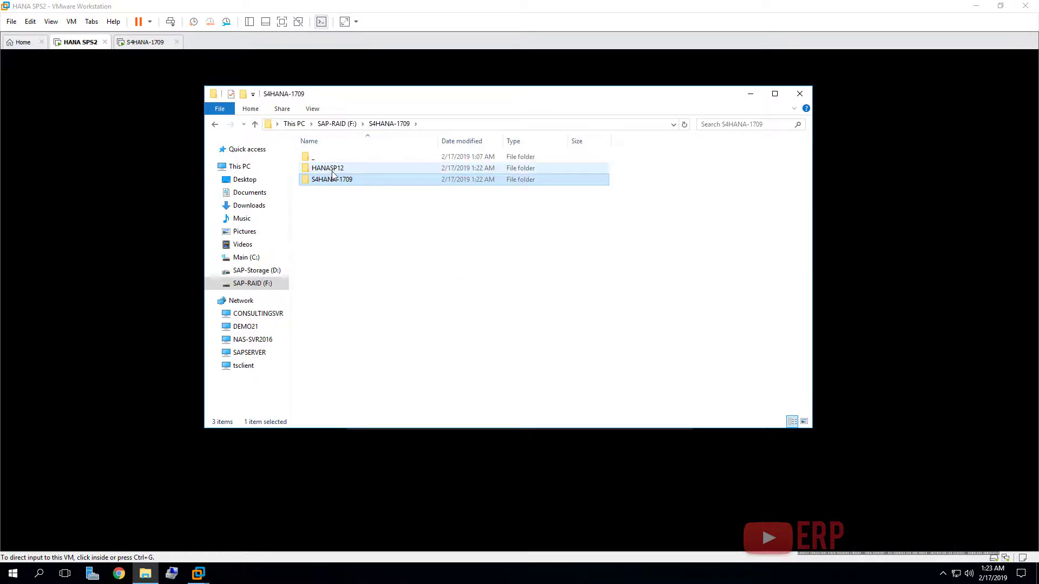
double_click(335, 168)
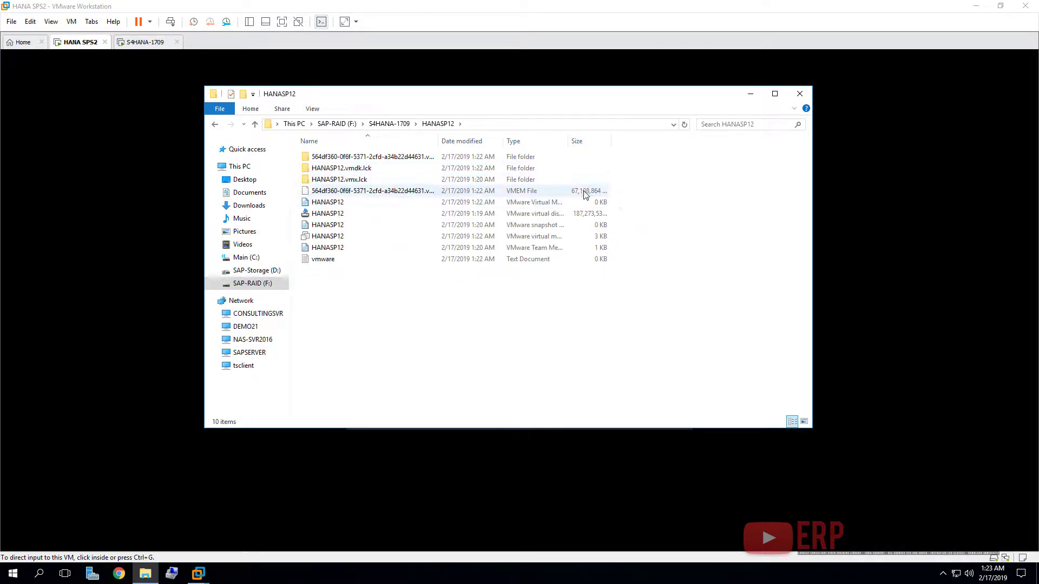
left_click(404, 192)
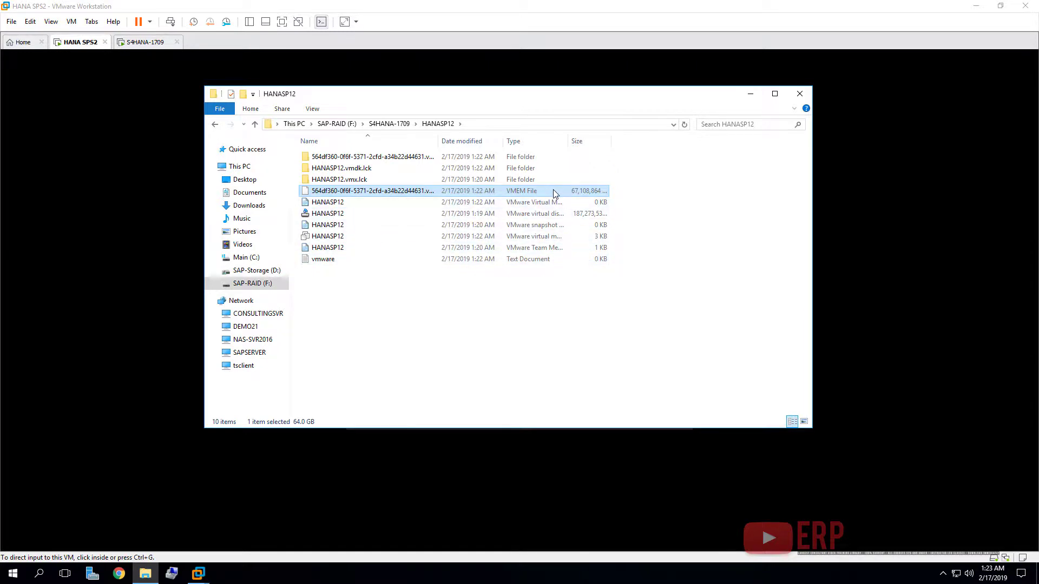
left_click(311, 215)
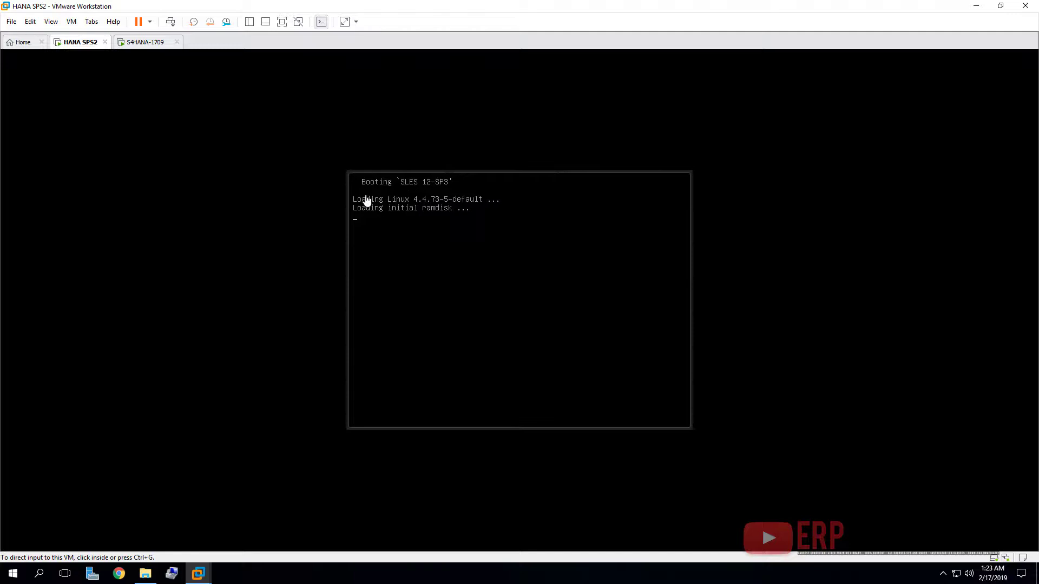
- Check the S4HANA-1709 VM's 17.1 GB VMEM file, then return to its sign-in prompt
left_click(152, 43)
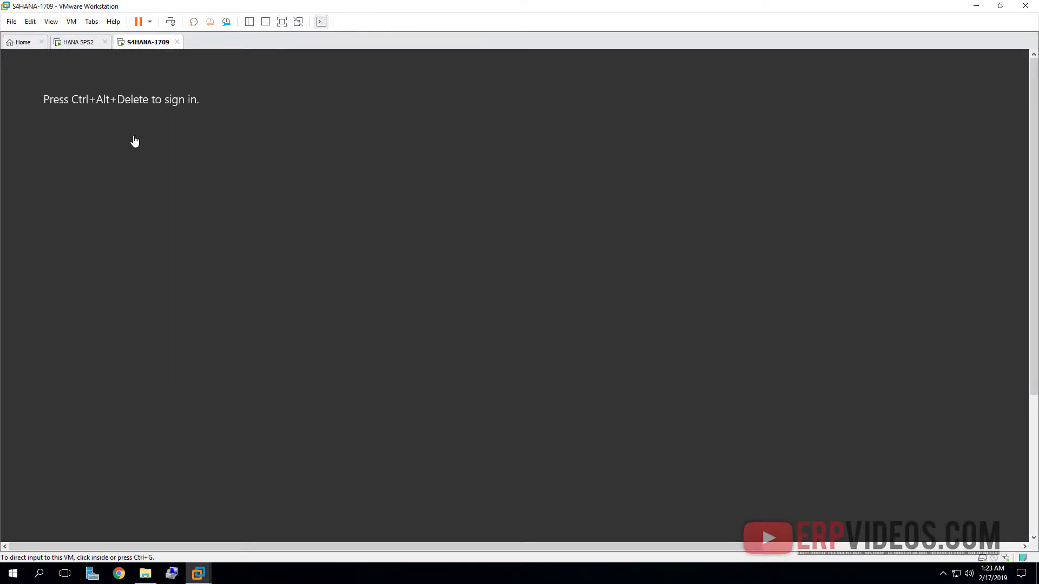
left_click(145, 574)
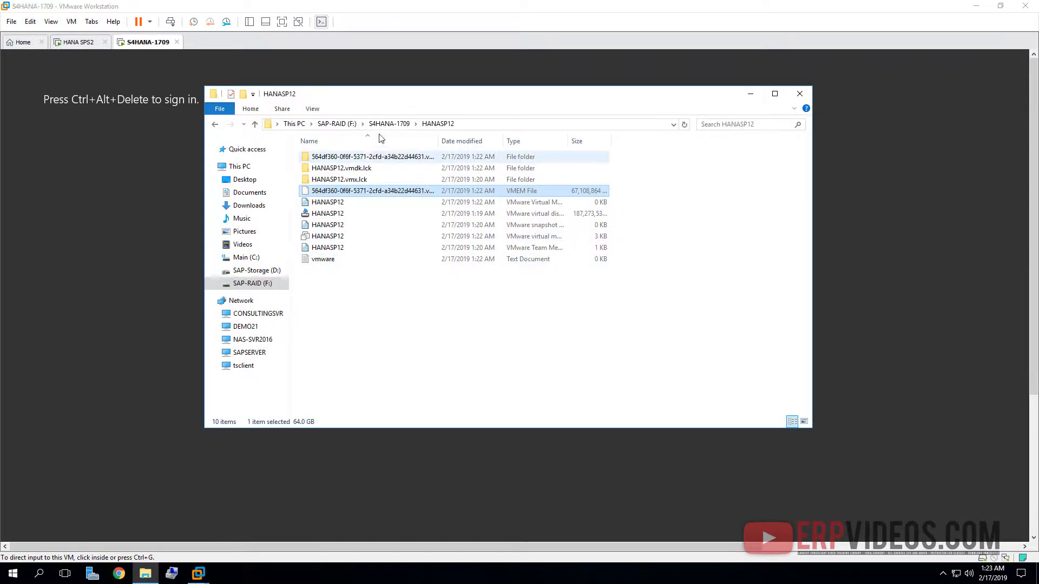
left_click(394, 125)
double_click(345, 186)
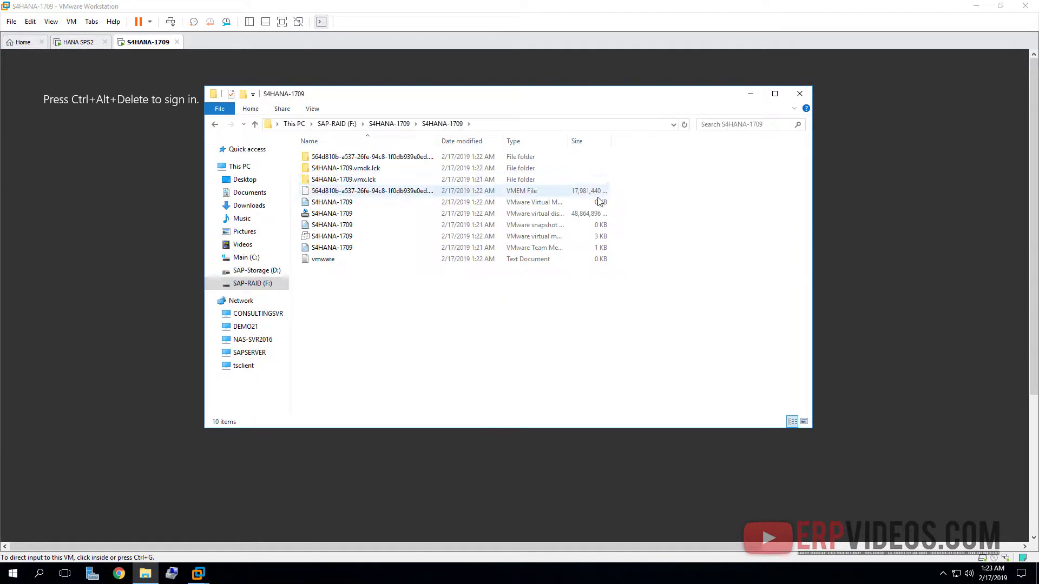
left_click(599, 194)
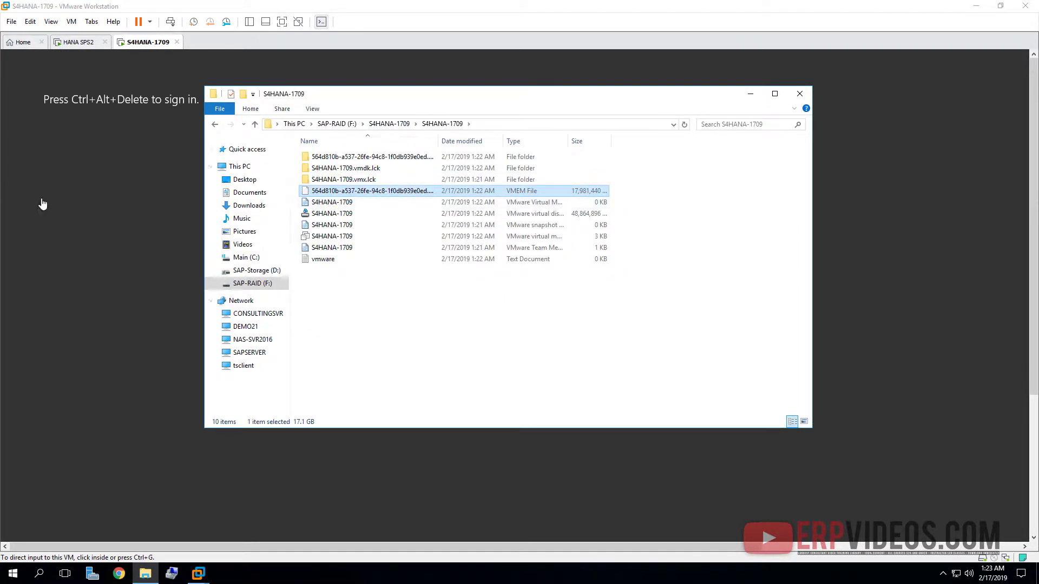
left_click(43, 204)
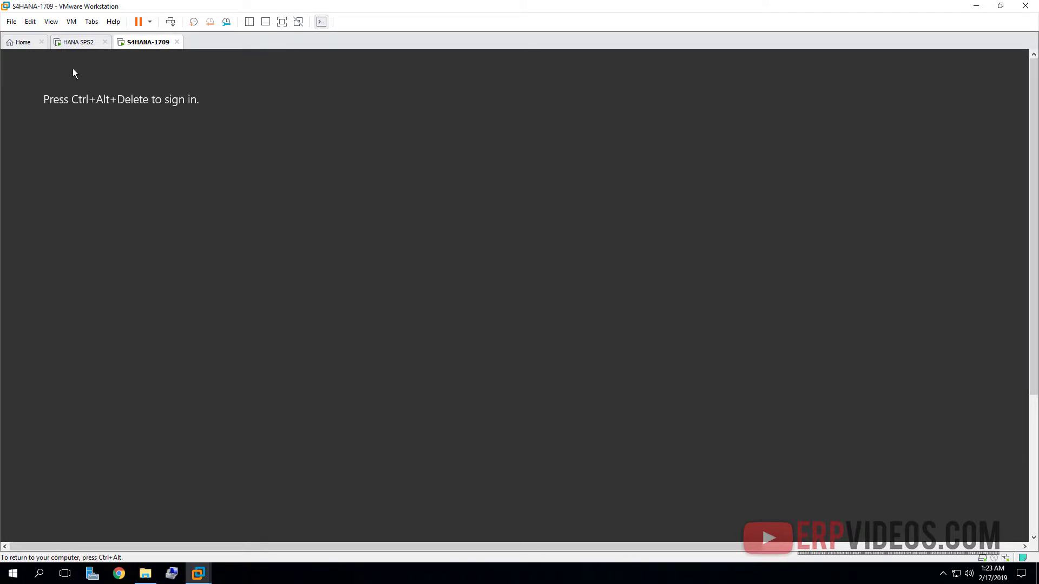
- Sign in to the S4HANA-1709 guest as administrator via Ctrl+Alt+Del and the password
left_click(51, 21)
mouse_move(80, 108)
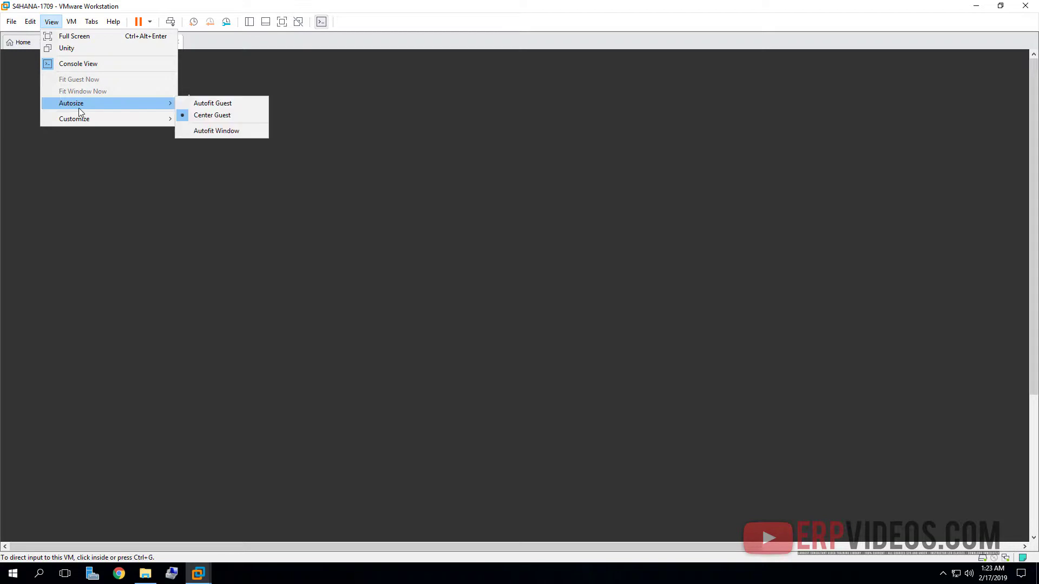
left_click(203, 105)
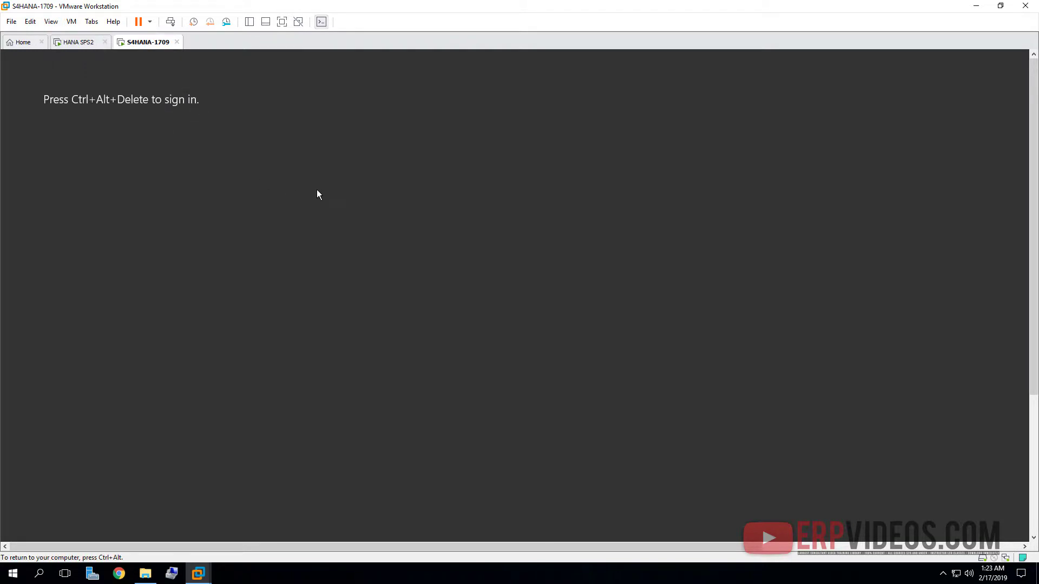
key("ctrl+alt+Insert")
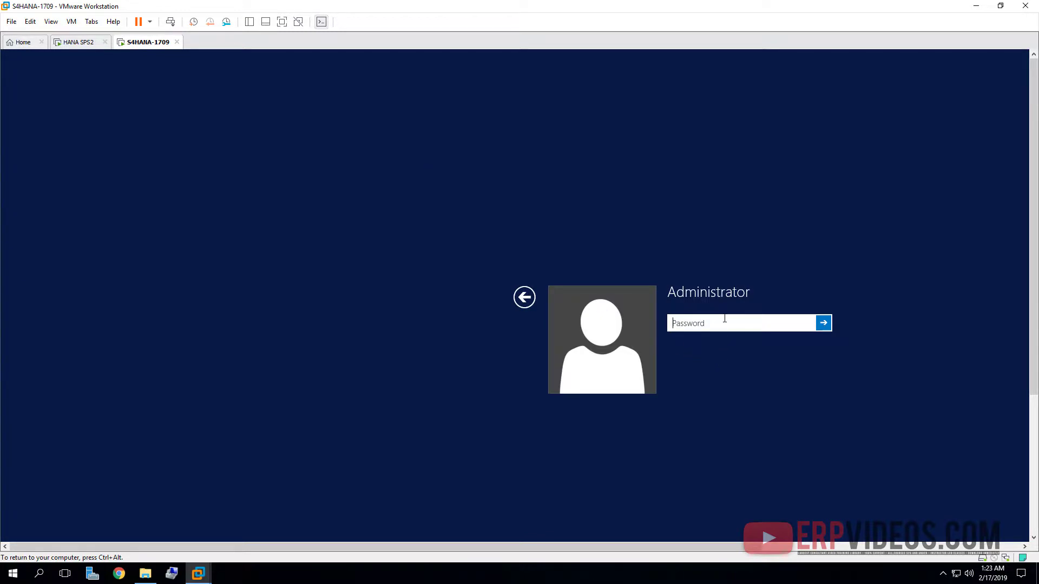
type("•")
key("Return")
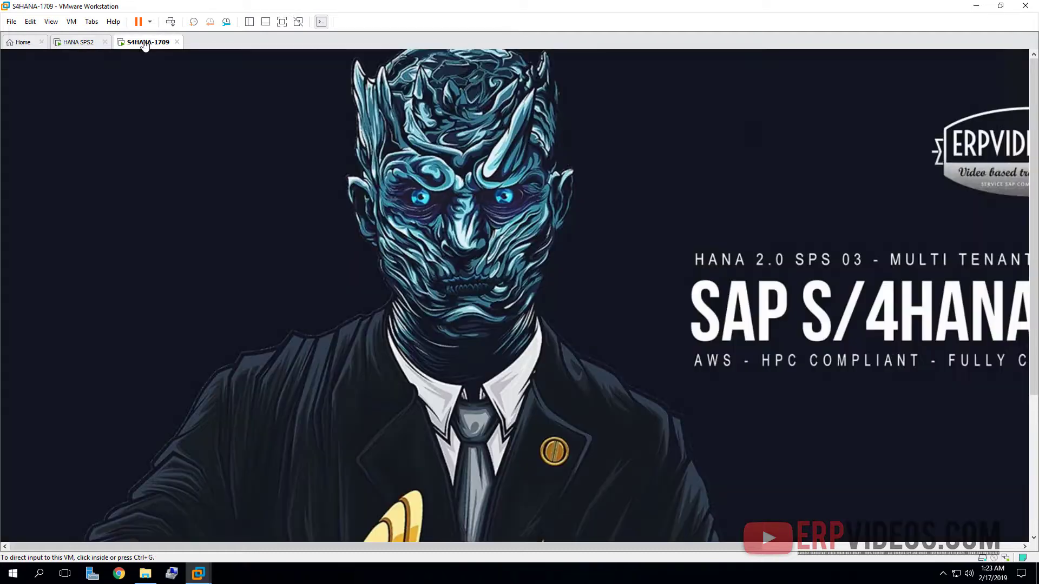
- Set the guest resolution to 1920×1080, keep it, go full screen, and minimize Server Manager
right_click(442, 259)
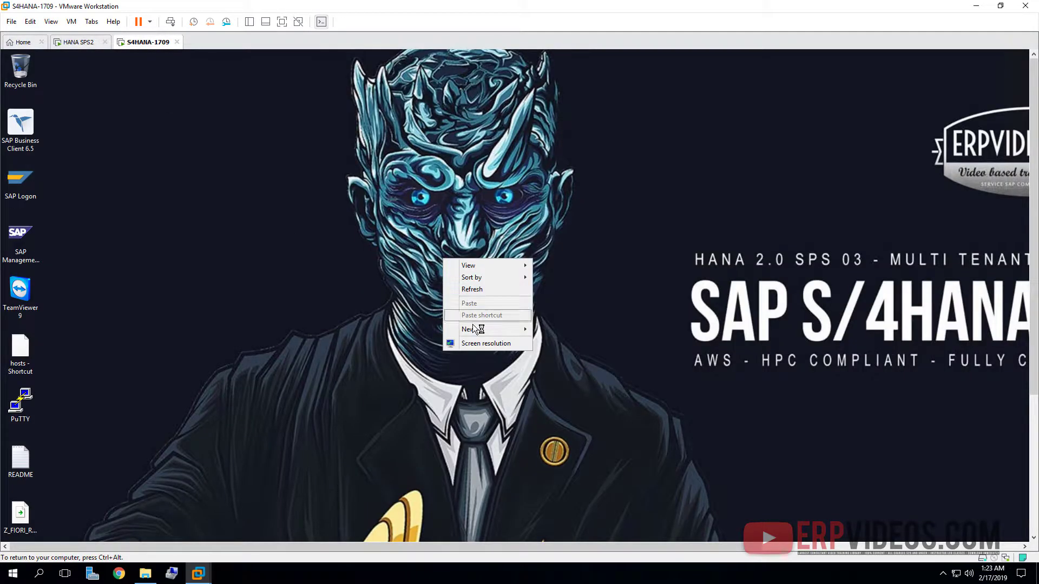
left_click(479, 343)
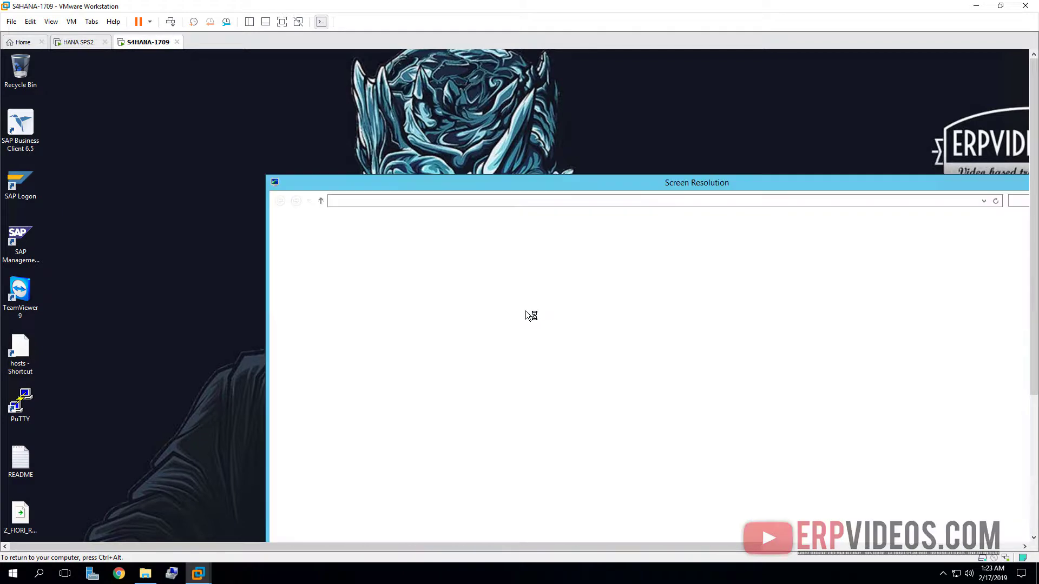
left_click(634, 351)
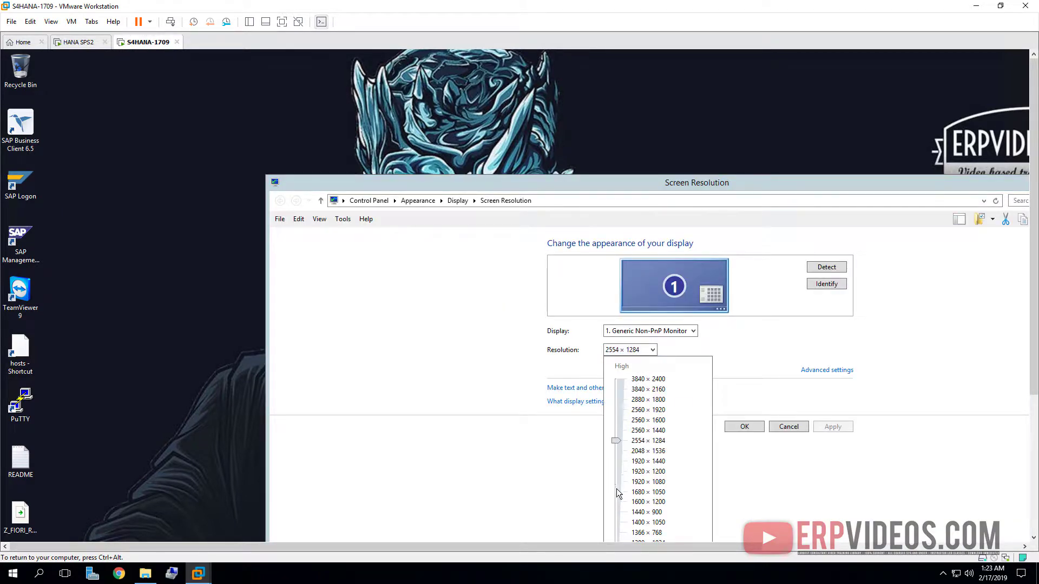
left_click_drag(615, 441, 619, 480)
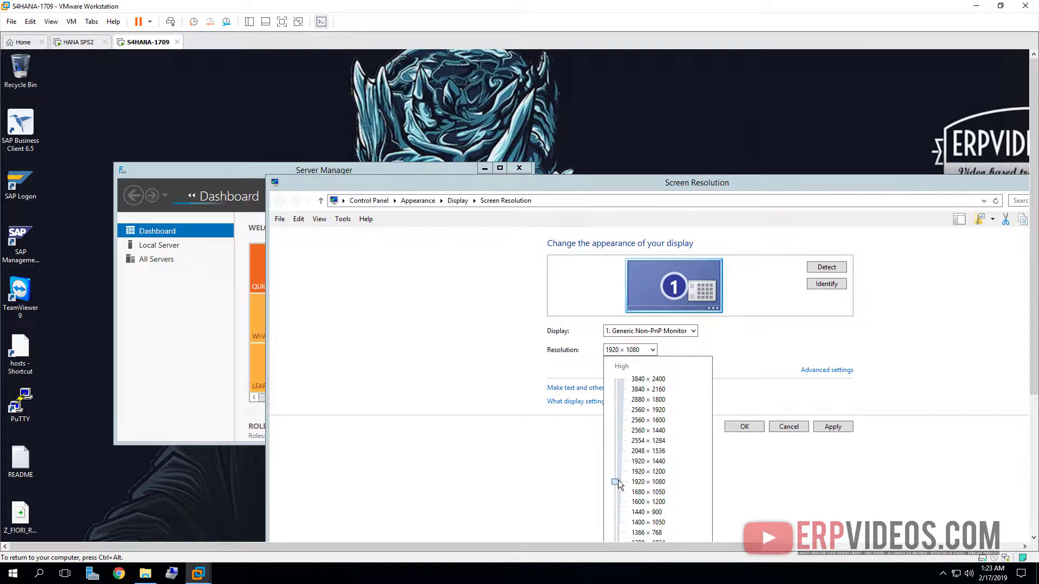
left_click(754, 427)
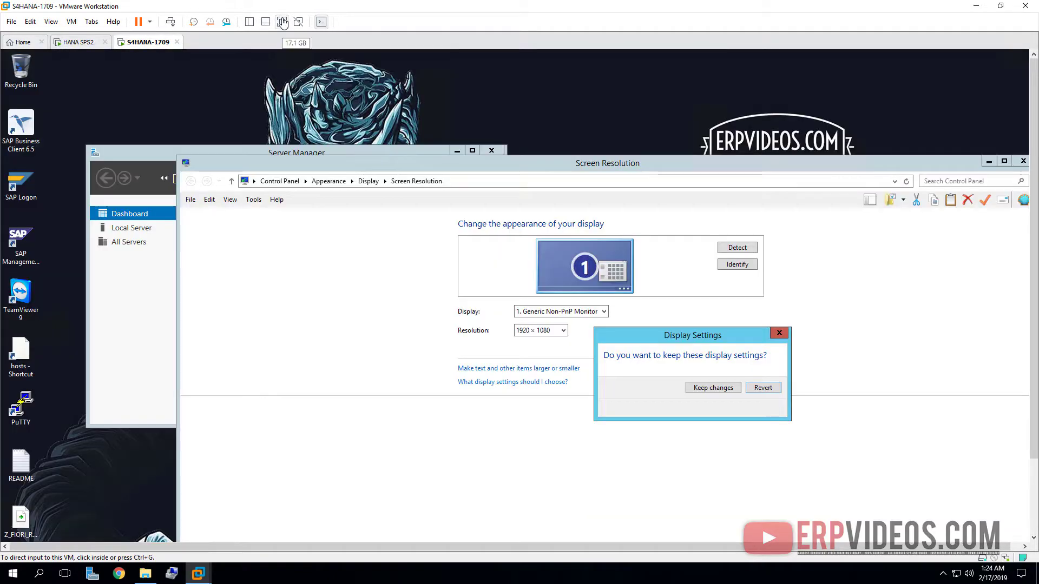
left_click(282, 21)
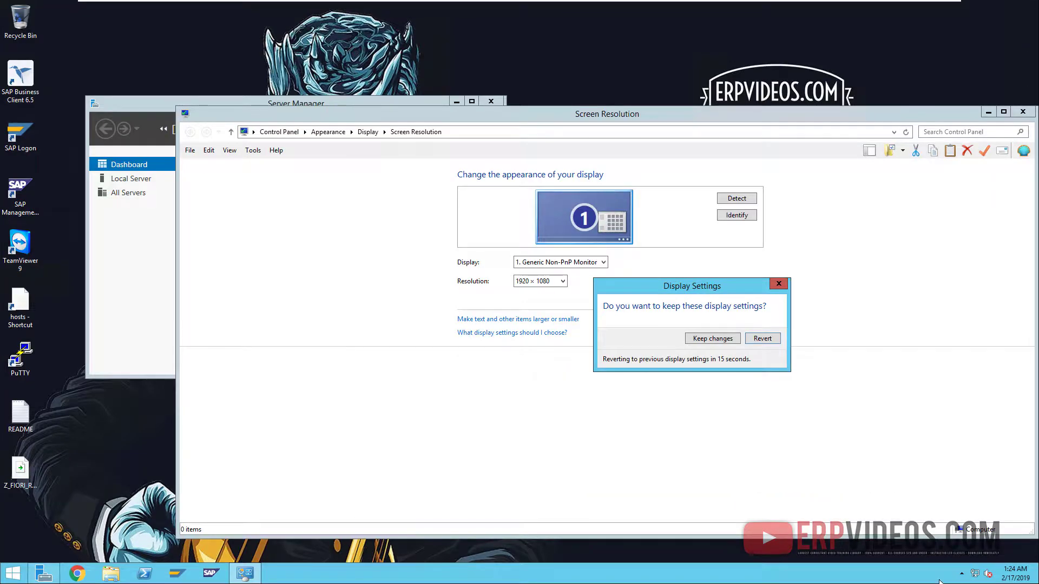
left_click(726, 341)
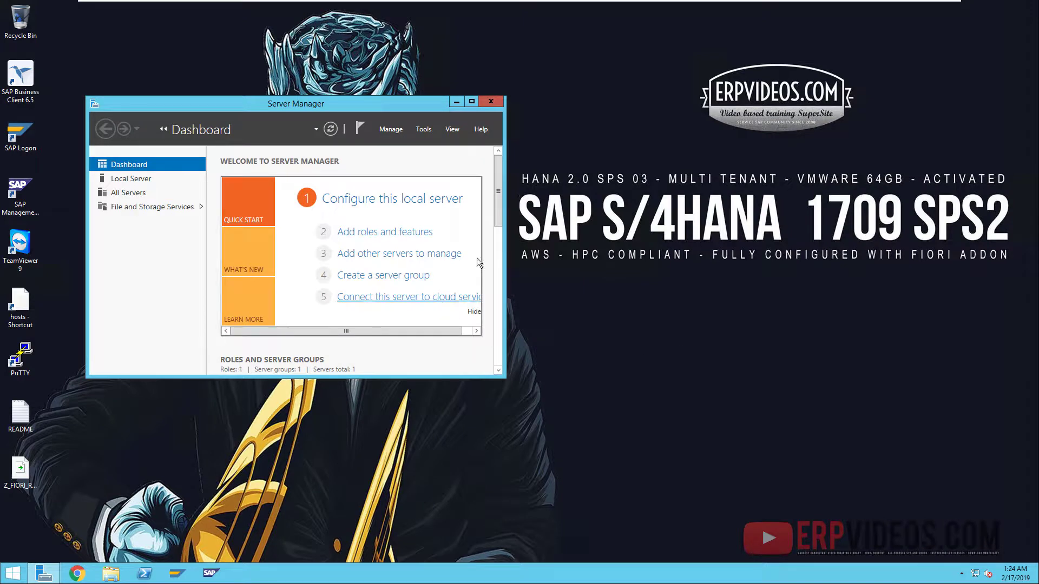
left_click(461, 99)
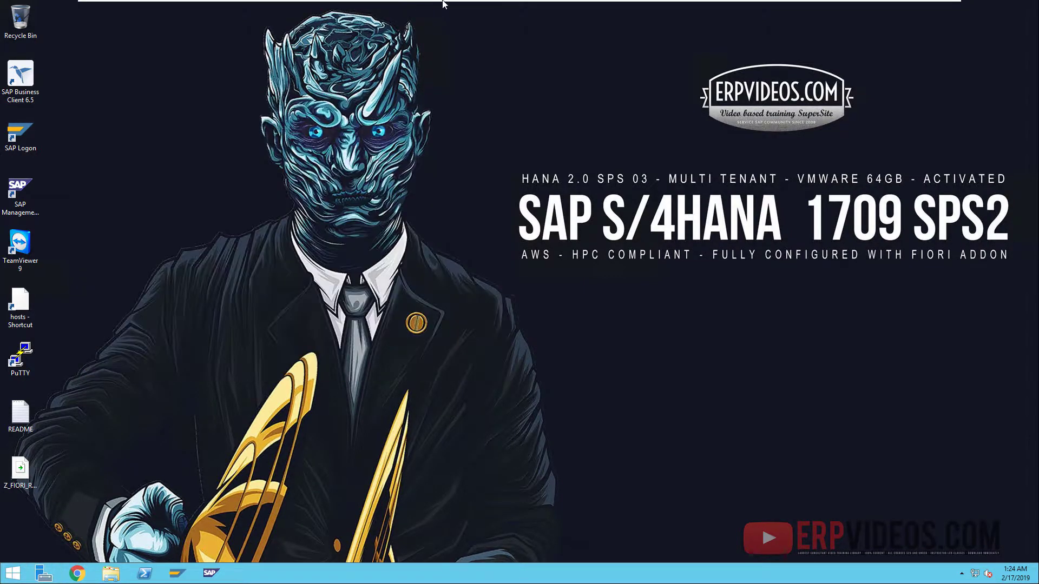
- On the HANA SPS2 tab, sign in to SUSE as root through 'Not listed?' with the password
mouse_move(448, 4)
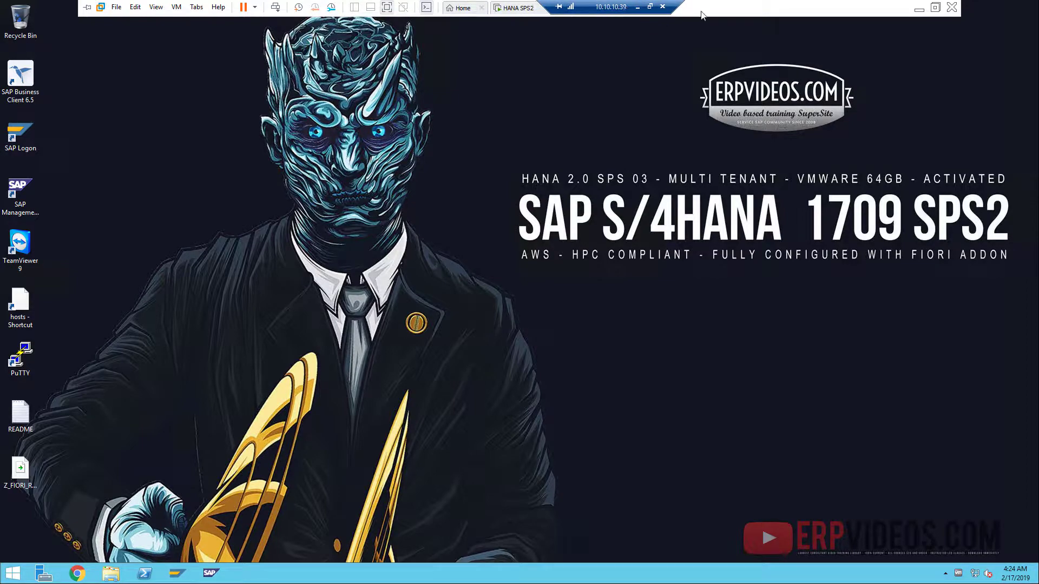
left_click(520, 8)
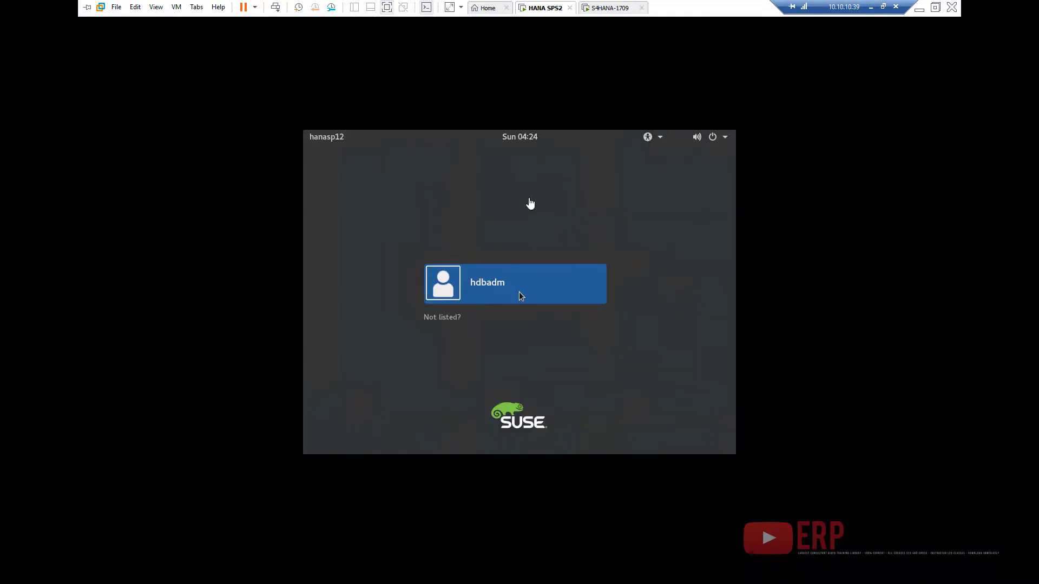
left_click(444, 317)
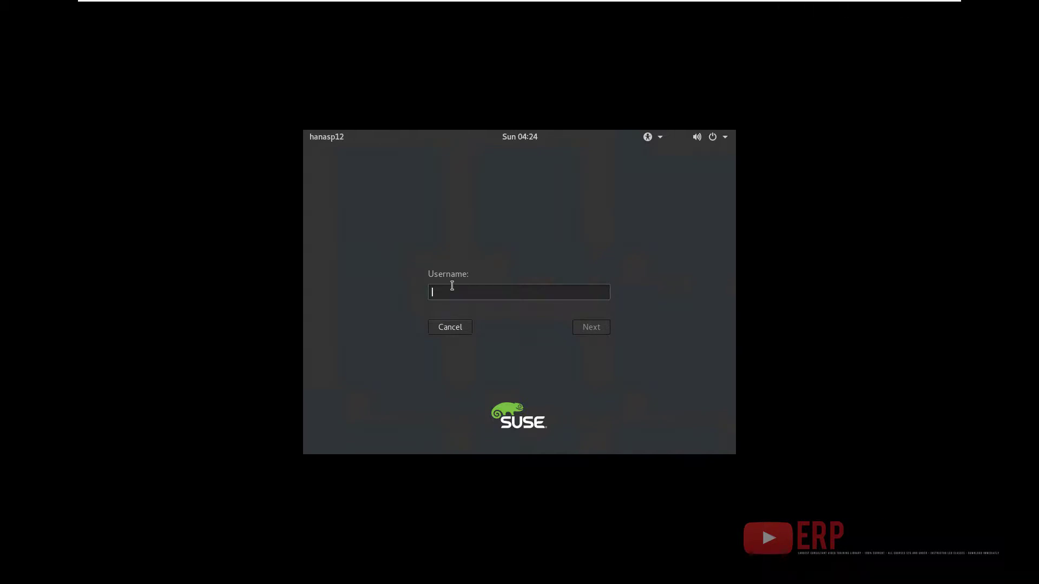
type("root")
key("Return")
type("•")
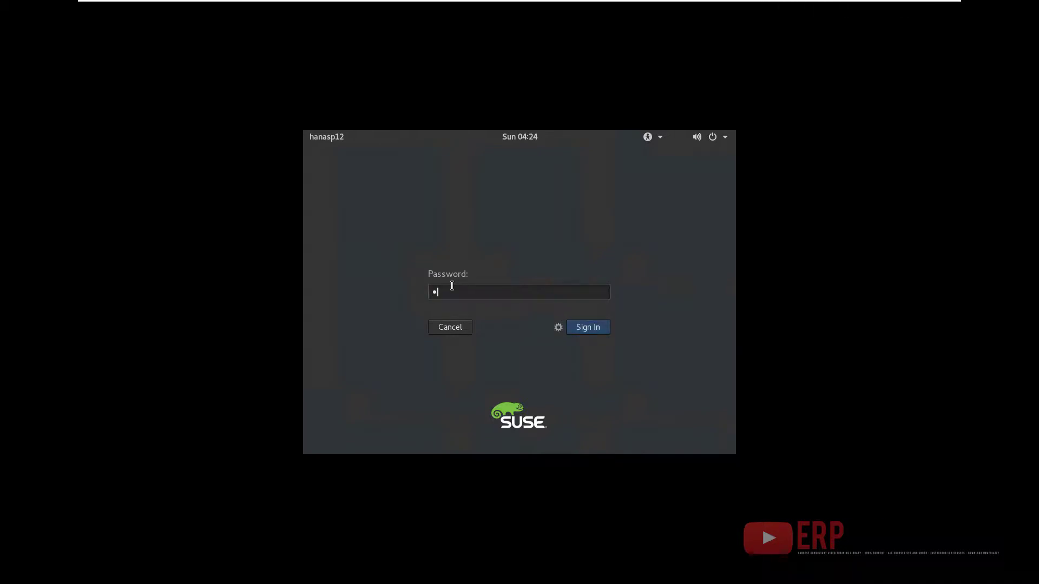
type("••••••")
key("Return")
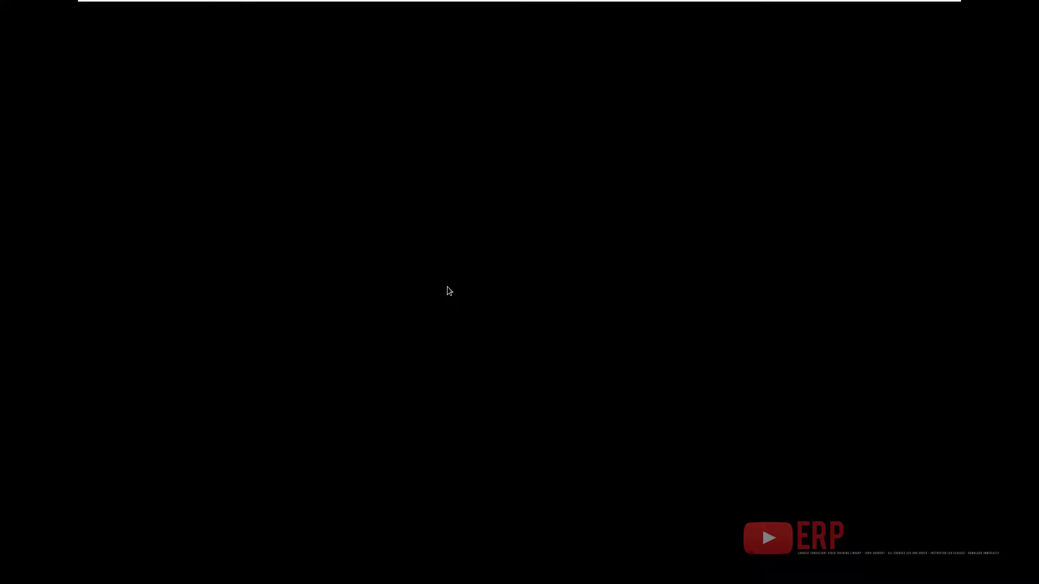
mouse_move(870, 10)
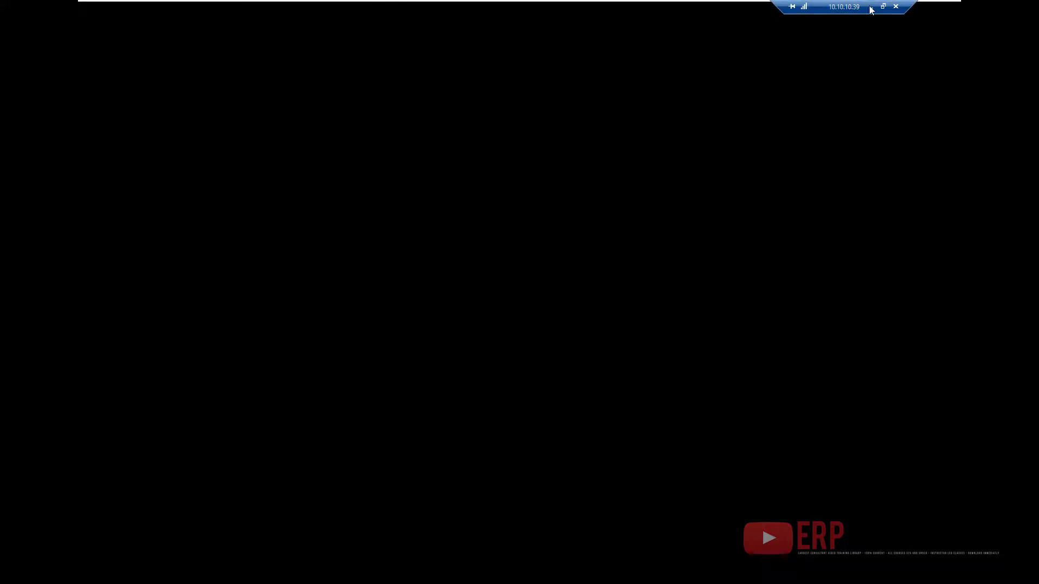
mouse_move(547, 2)
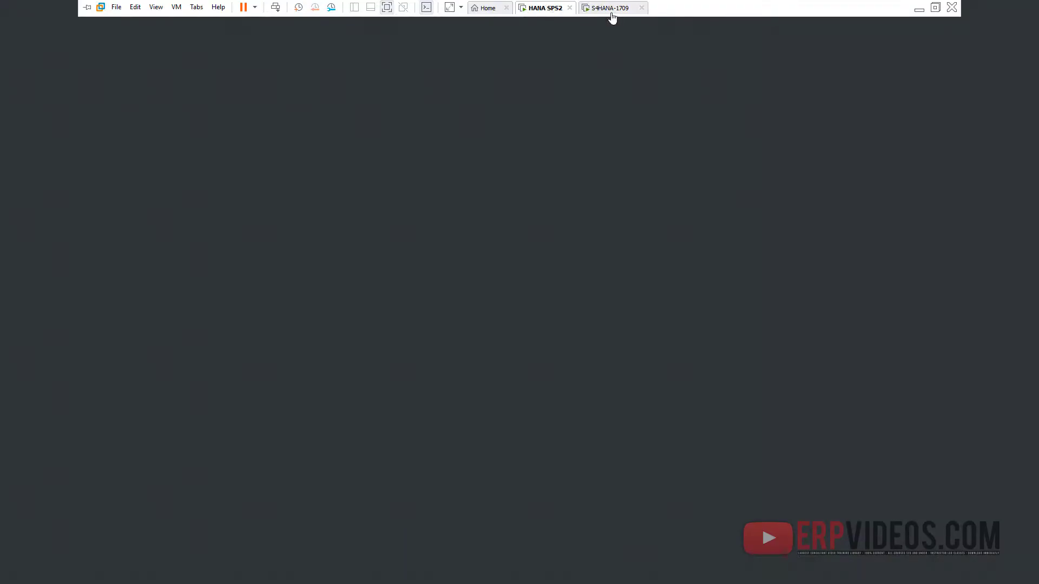
- Open and close the README notes on the S4HANA-1709 Windows desktop
left_click(614, 15)
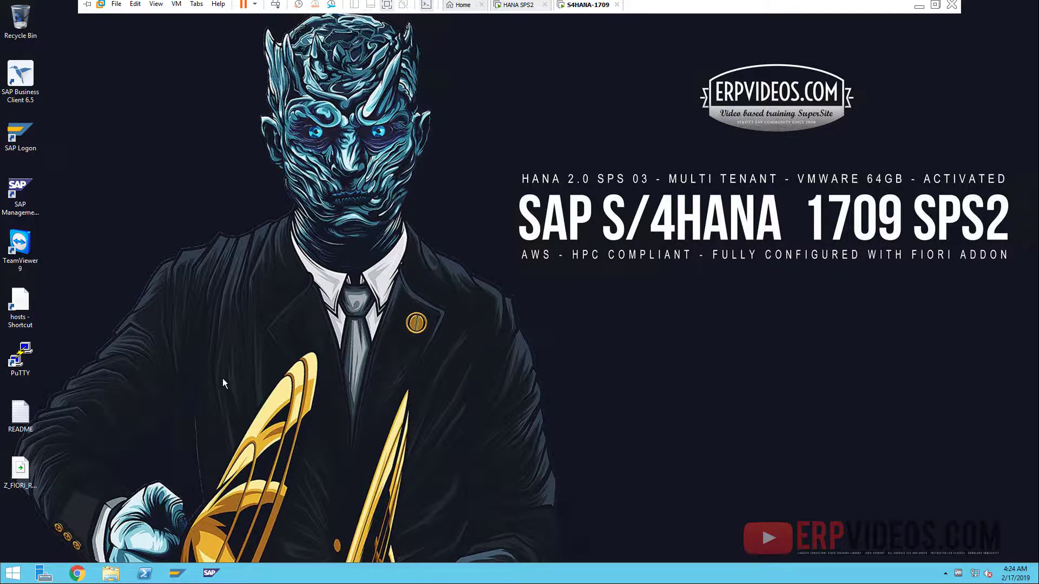
double_click(12, 417)
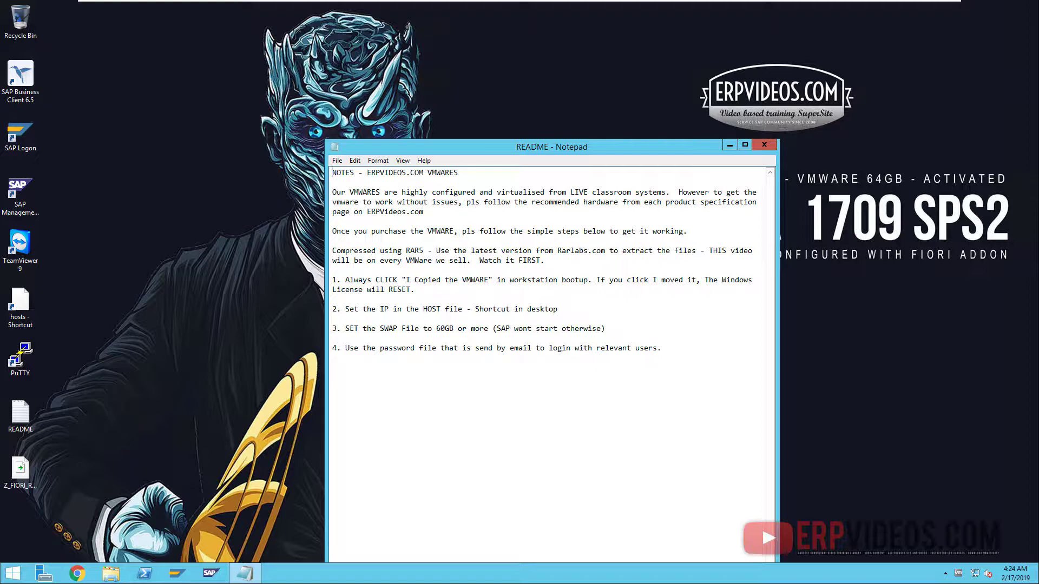
left_click(764, 145)
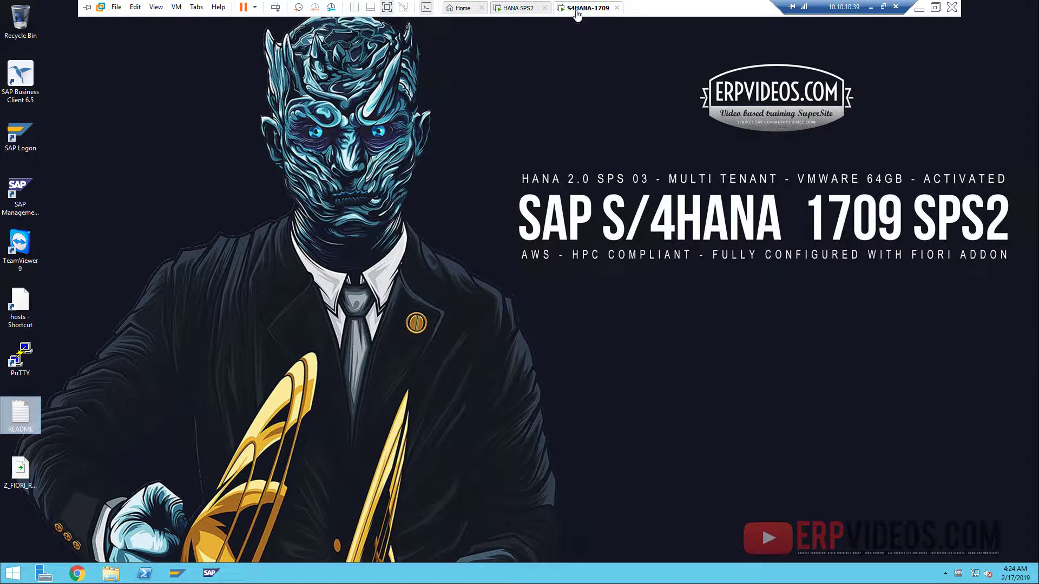
- On HANA SPS2, open and close README-IMPORTANT, then clear the desktop selection
left_click(499, 7)
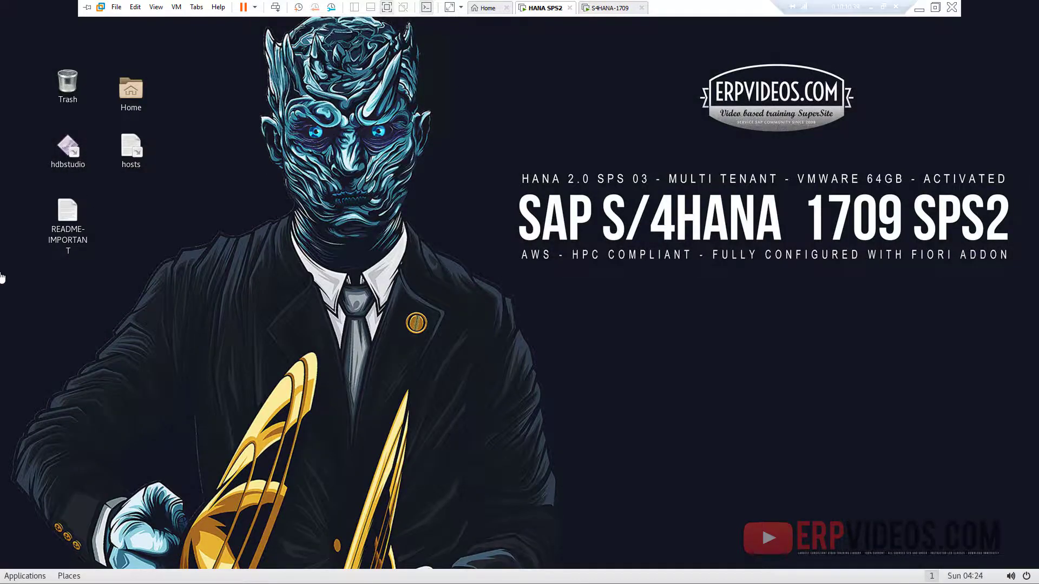
double_click(66, 216)
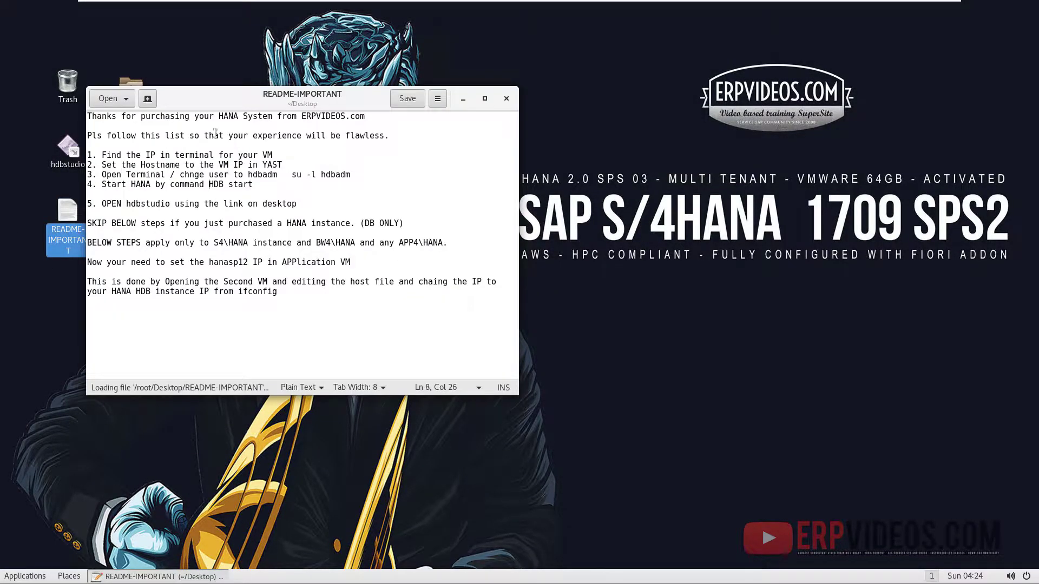
left_click(506, 98)
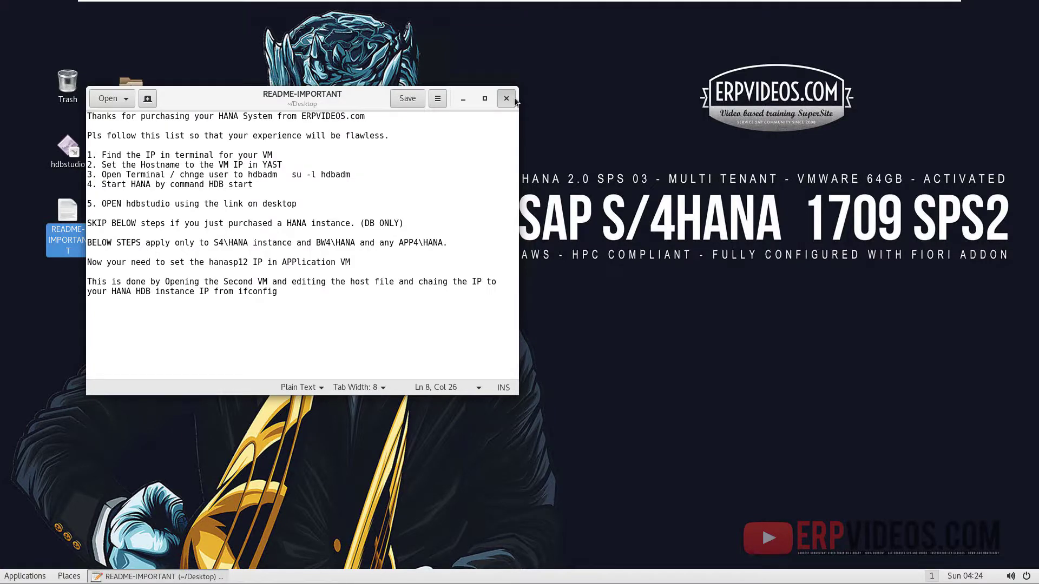
left_click(153, 185)
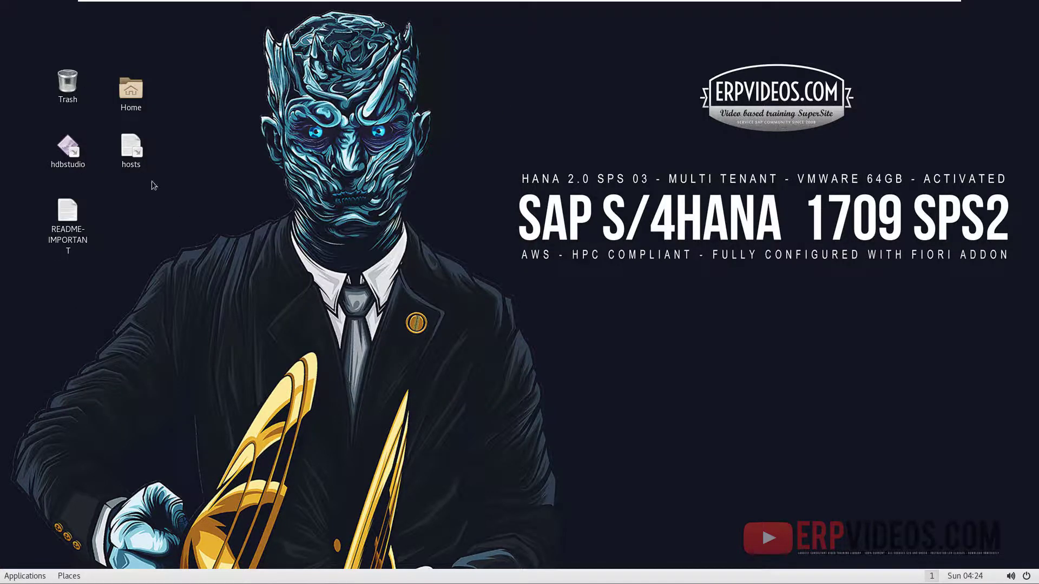
- Launch YaST Administrator Settings from Applications > System Tools
left_click(19, 576)
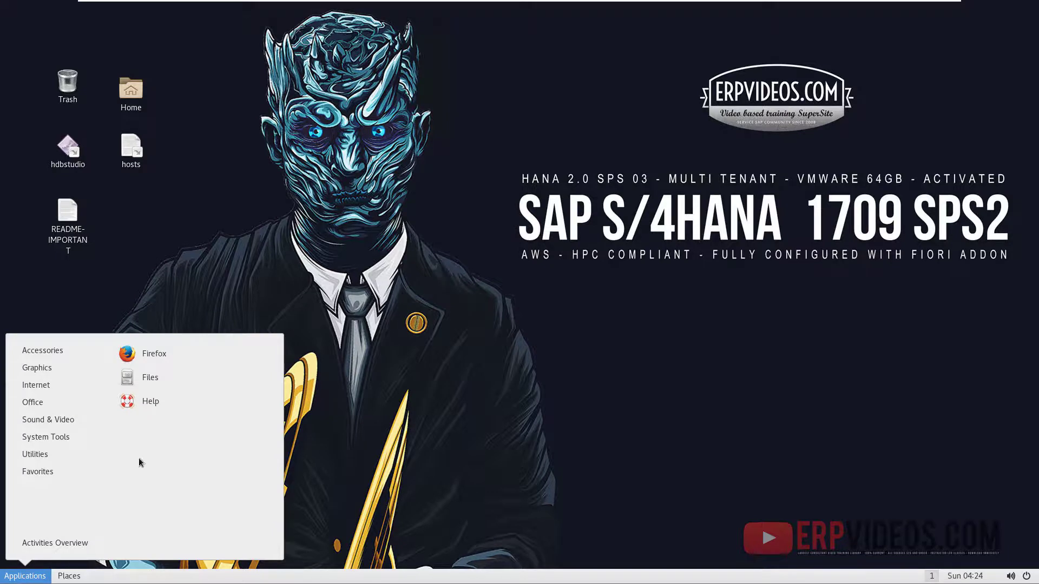
mouse_move(43, 459)
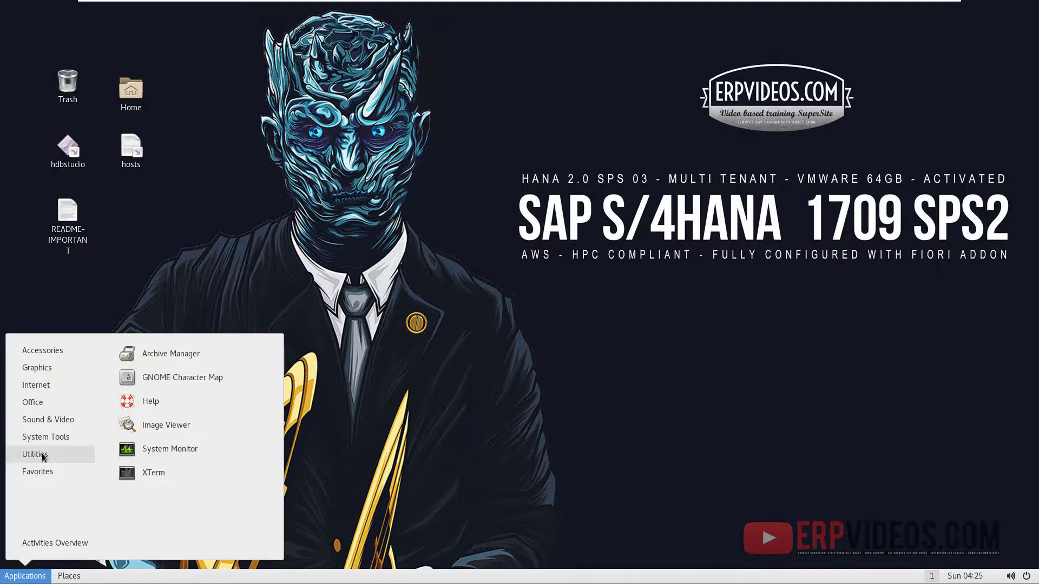
mouse_move(49, 440)
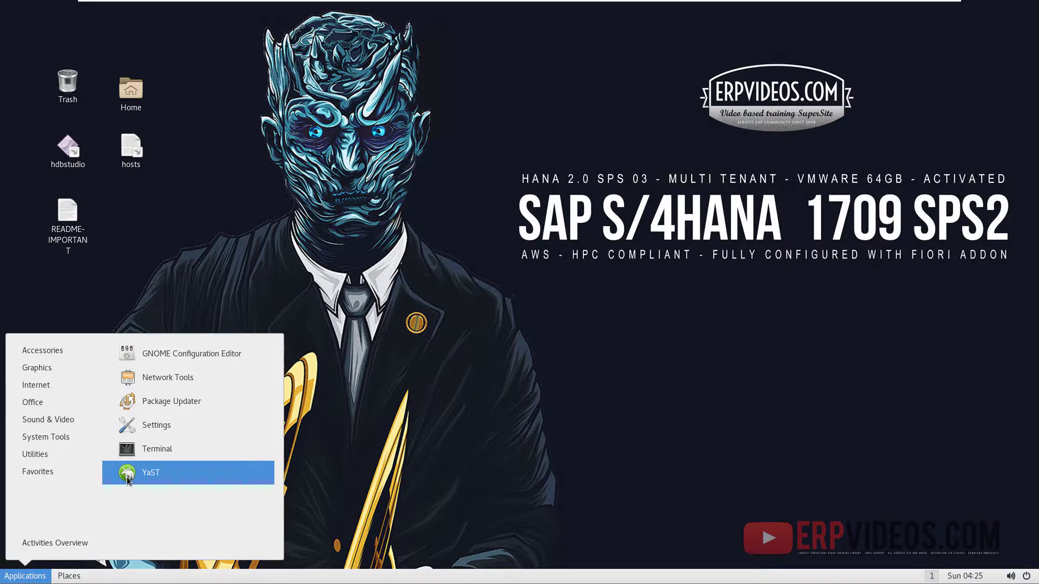
left_click(130, 480)
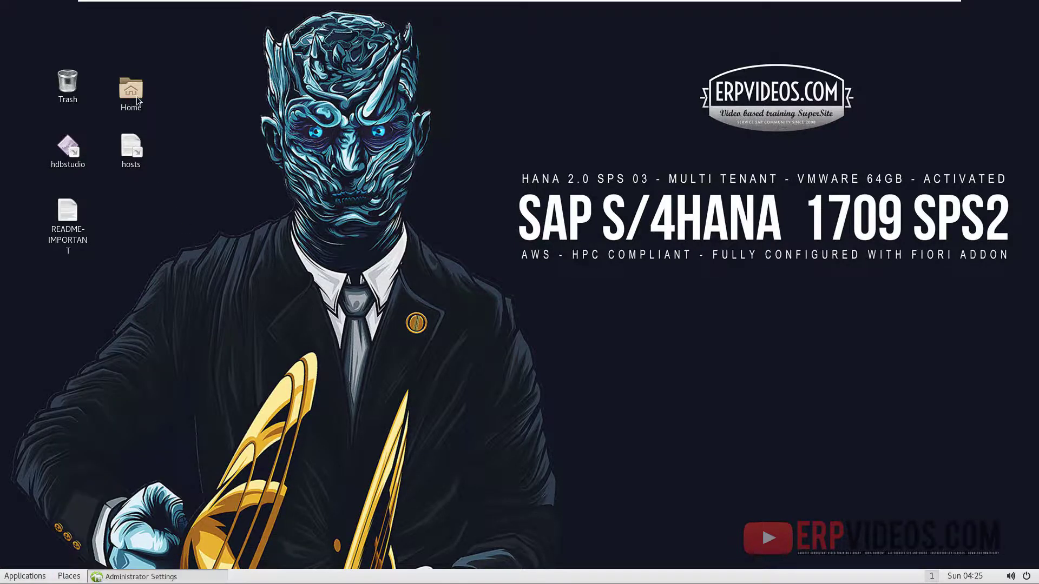
- Open a root terminal in the Home folder
double_click(131, 89)
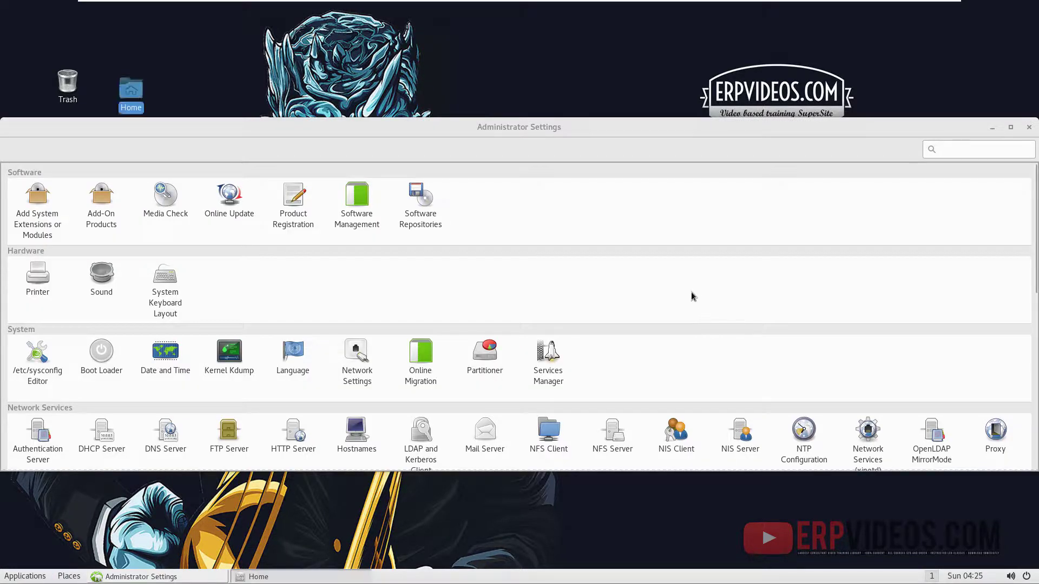
left_click(413, 105)
right_click(409, 130)
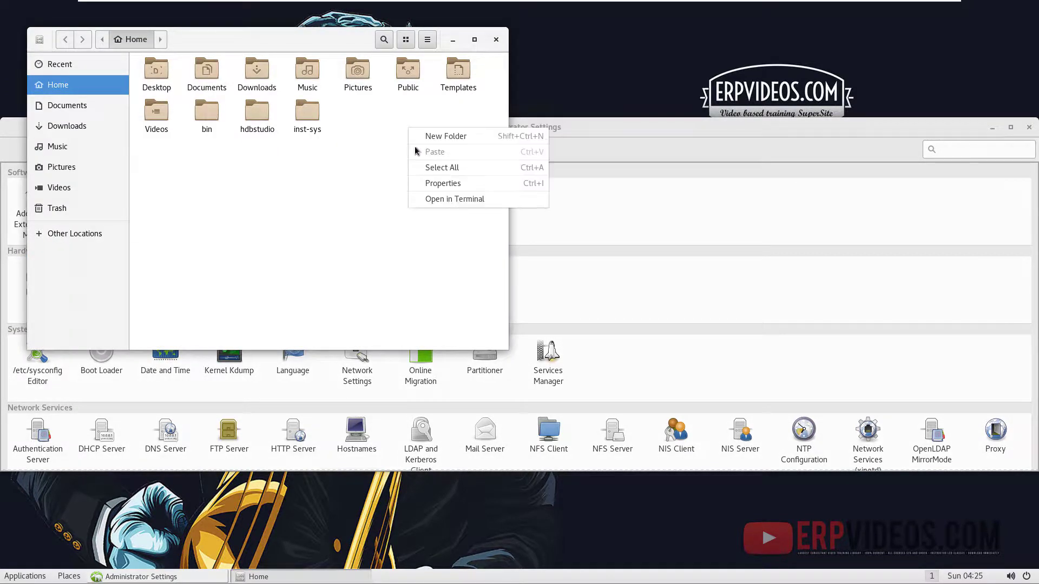
left_click(454, 199)
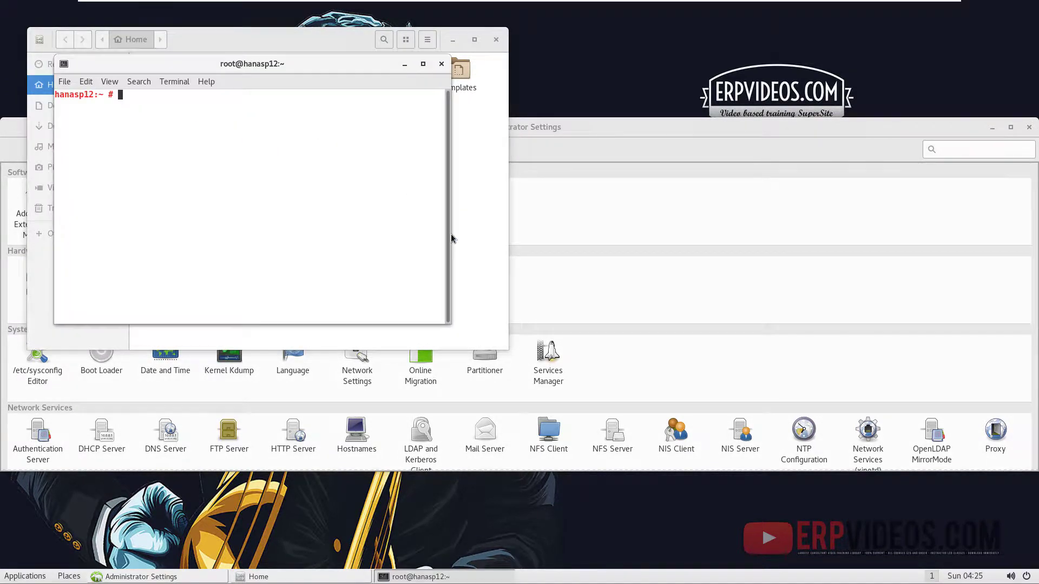
- Run ifconfig to find the eth0 address 10.10.10.51, then return to YaST
type("ipcionfig")
key("Return")
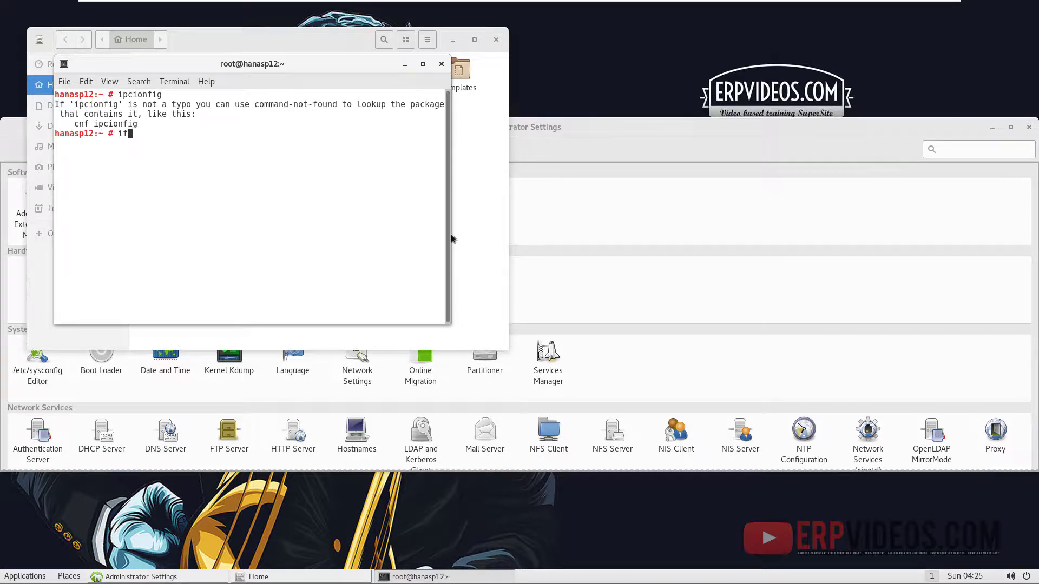
type("ifconfig")
key("Return")
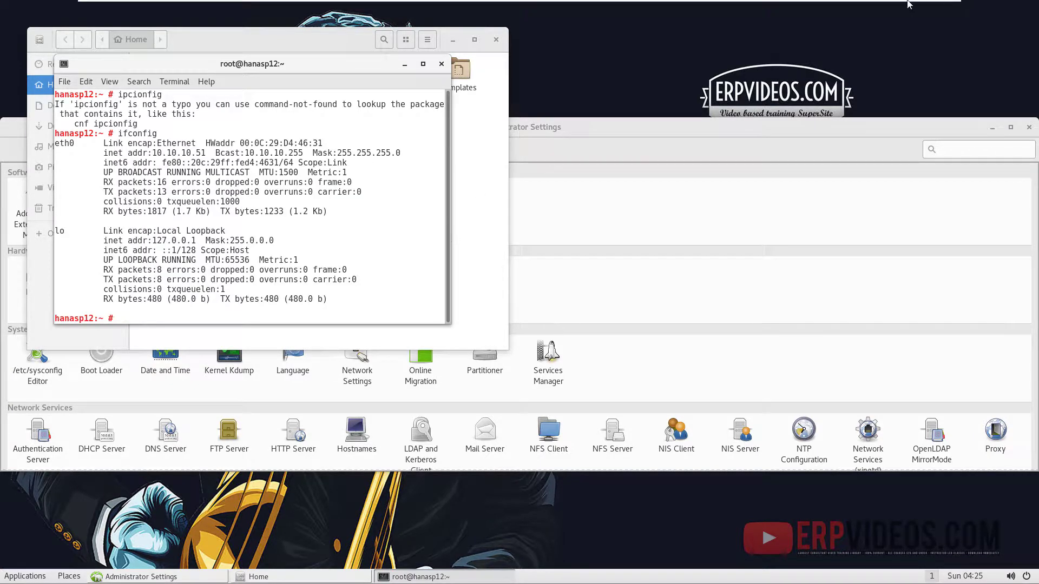
left_click_drag(153, 153, 204, 154)
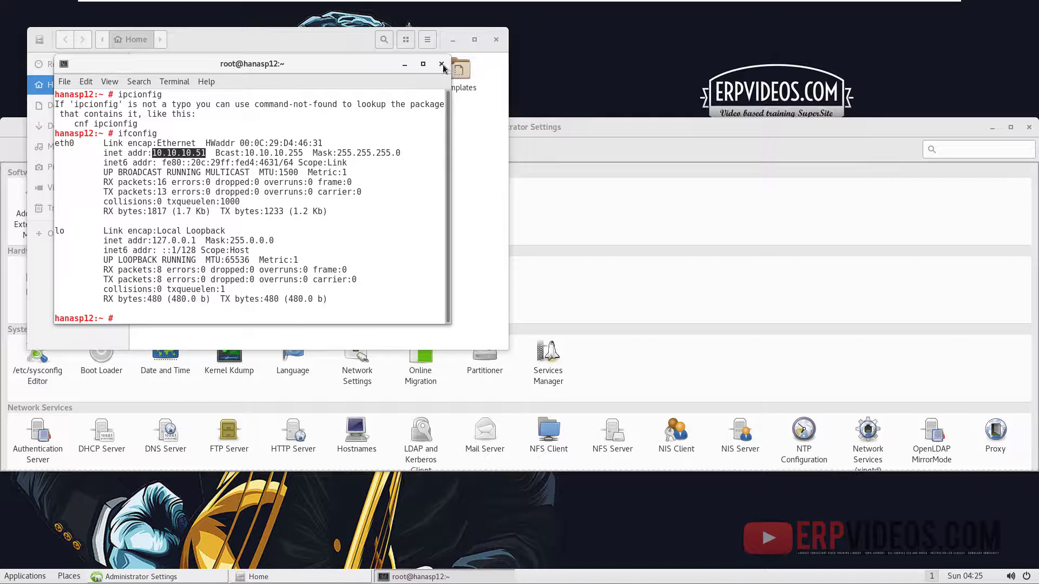
left_click(442, 64)
left_click(689, 246)
scroll(345, 439, "down", 3)
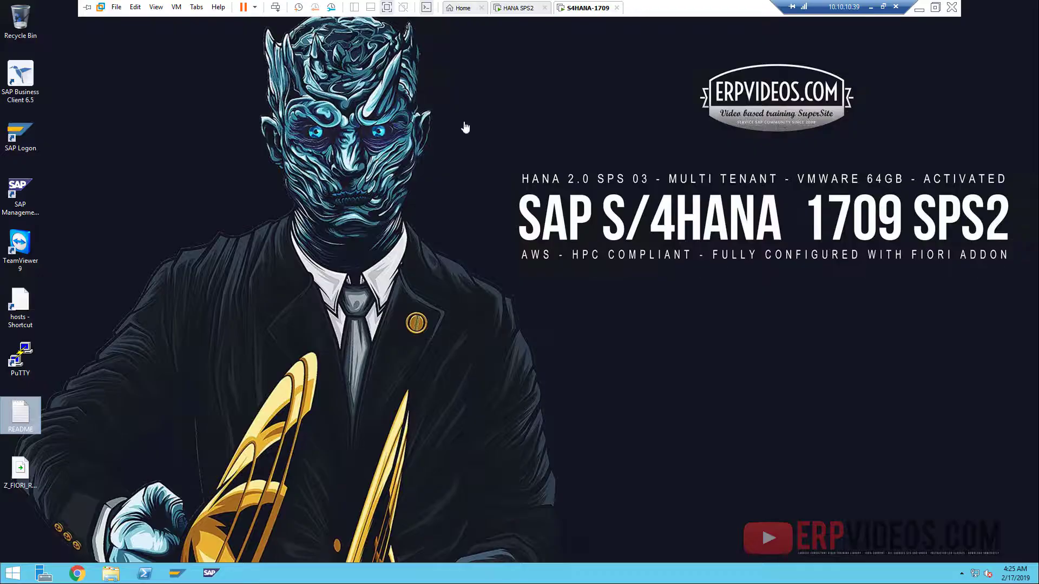
- Check the hosts file in Notepad for 10.10.10.51 hanasp12 and 10.10.10.49 sapserver
left_click(18, 309)
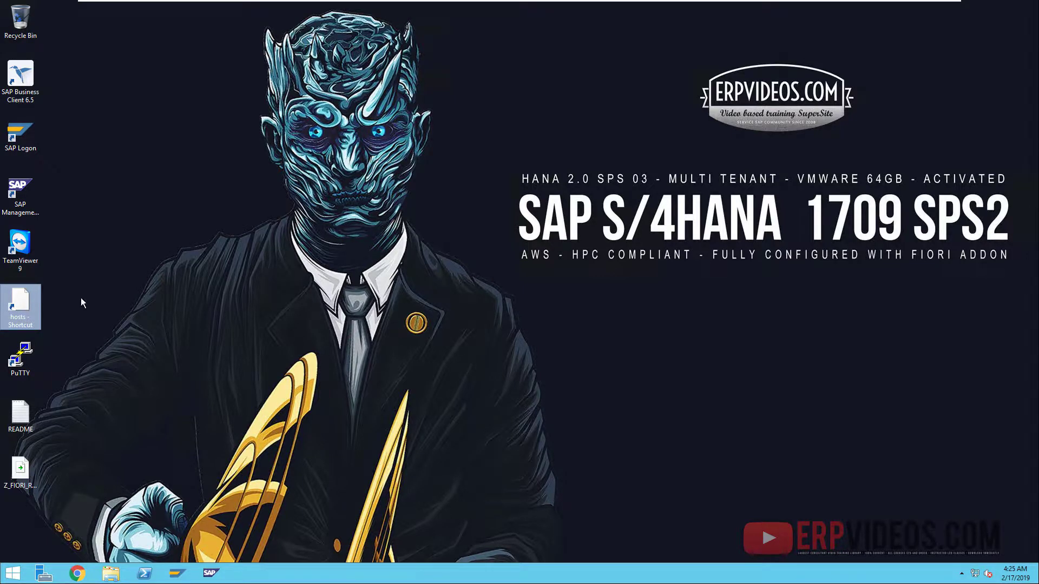
key("Return")
left_click(467, 352)
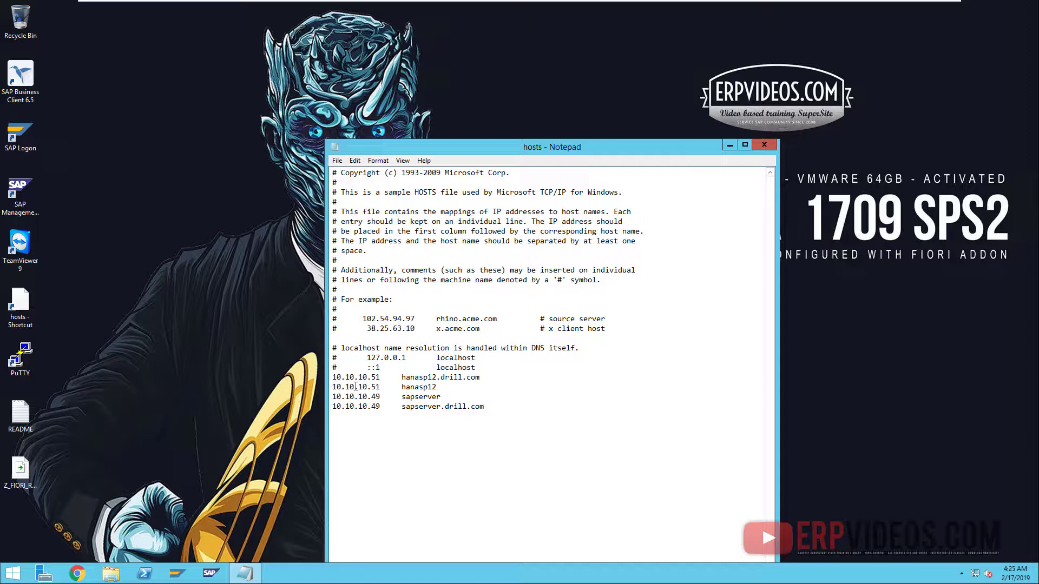
left_click_drag(388, 387, 296, 396)
left_click(406, 415)
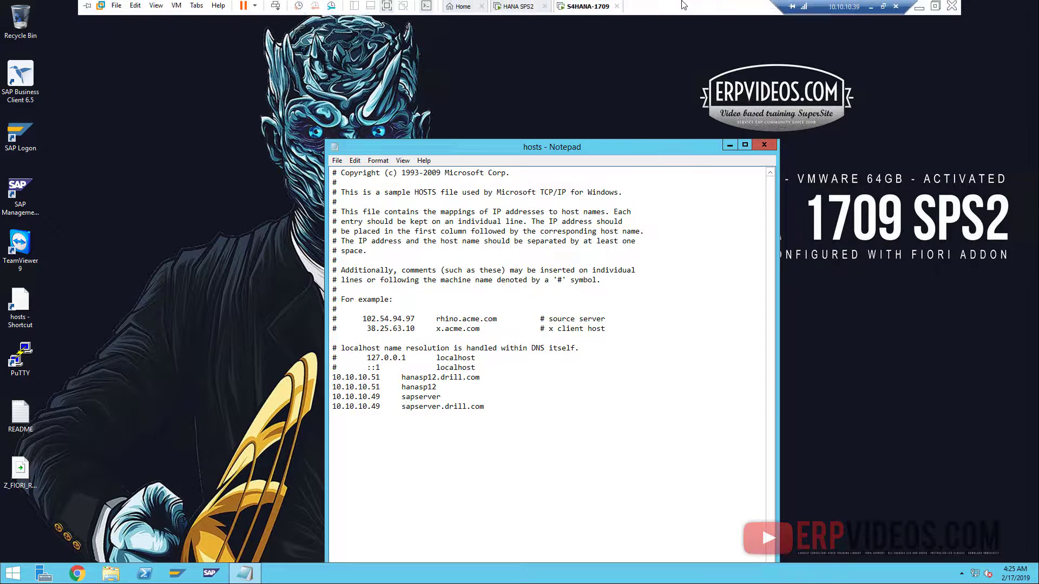
left_click(541, 8)
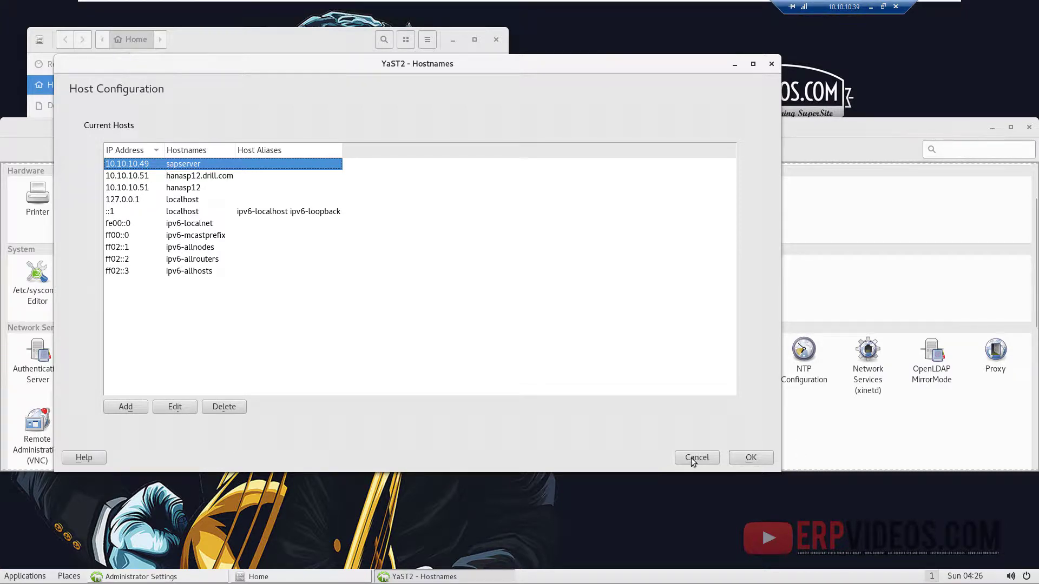
- Close the sapserver host entry, Hostnames and Administrator Settings without changes
left_click(175, 406)
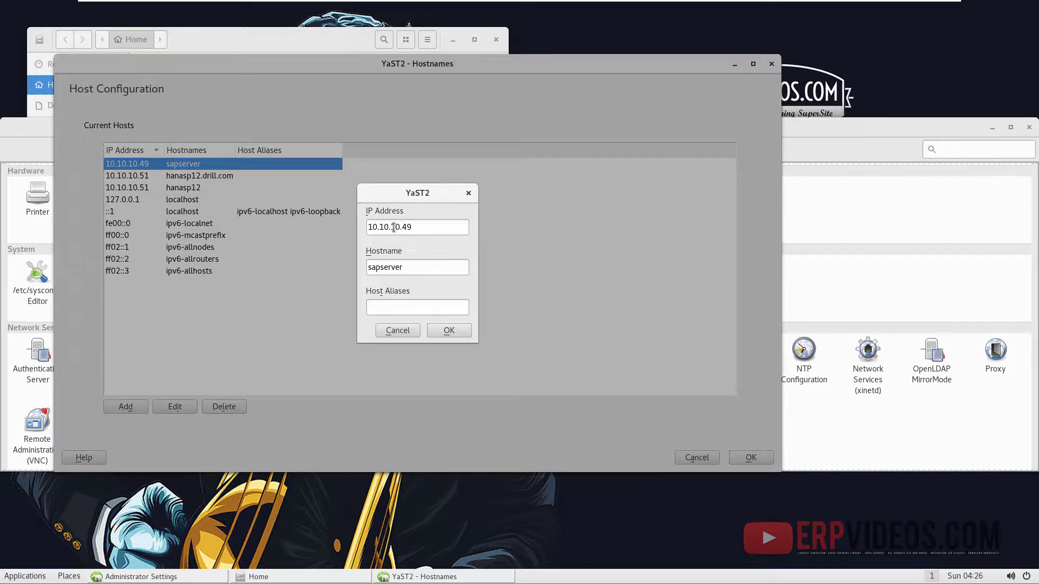
left_click(398, 330)
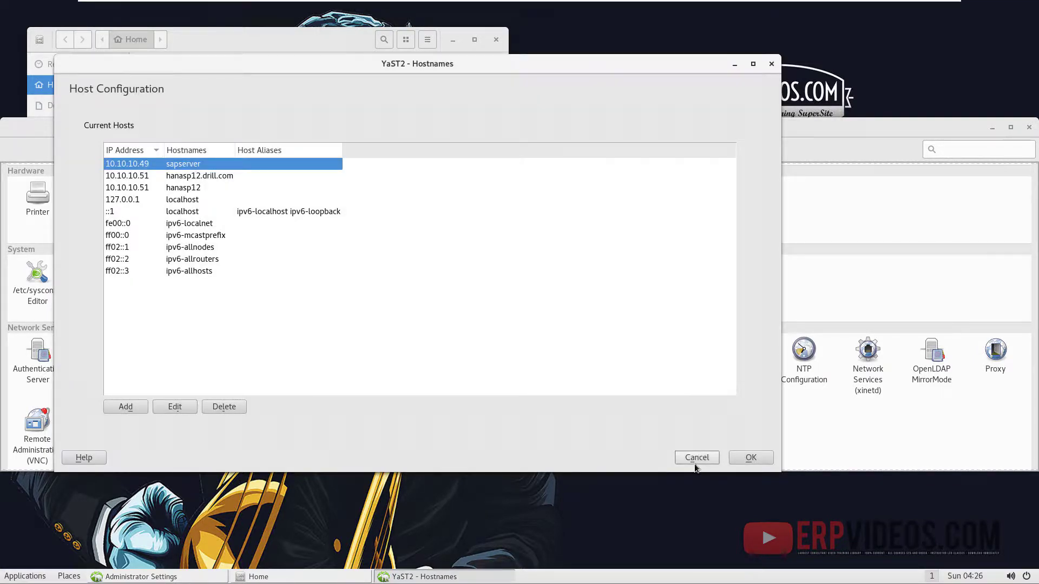
left_click(694, 461)
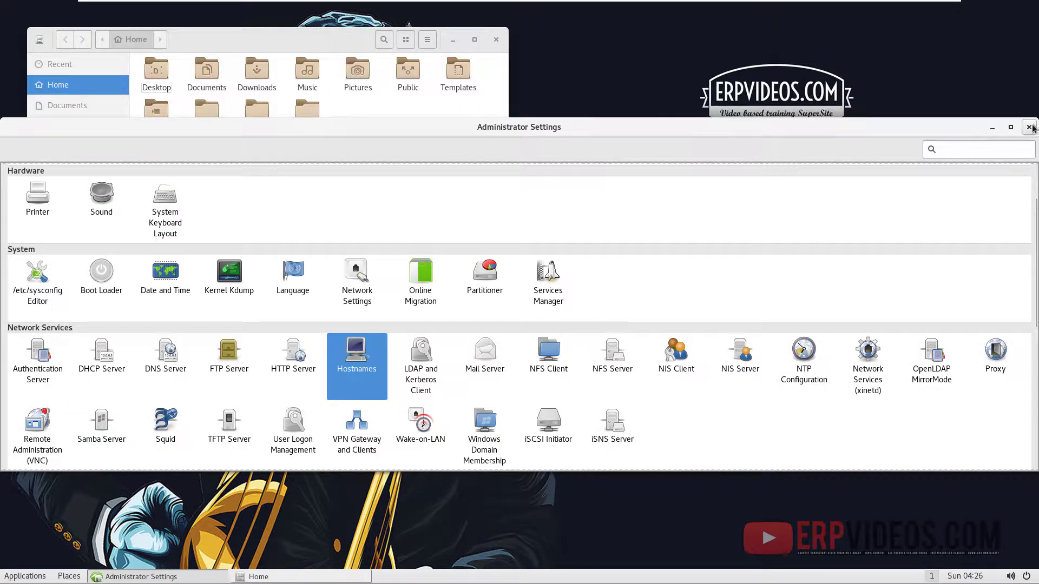
left_click(1029, 127)
- Open a root terminal from Home and switch to user hdbadm with su -l
right_click(446, 229)
left_click(475, 301)
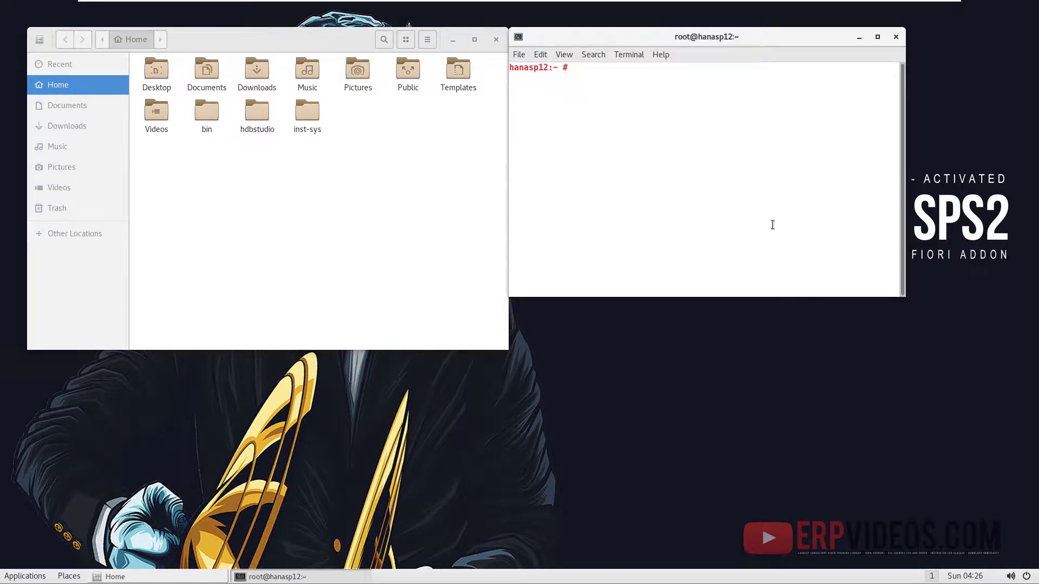
type("su -l hdbadm")
key("Return")
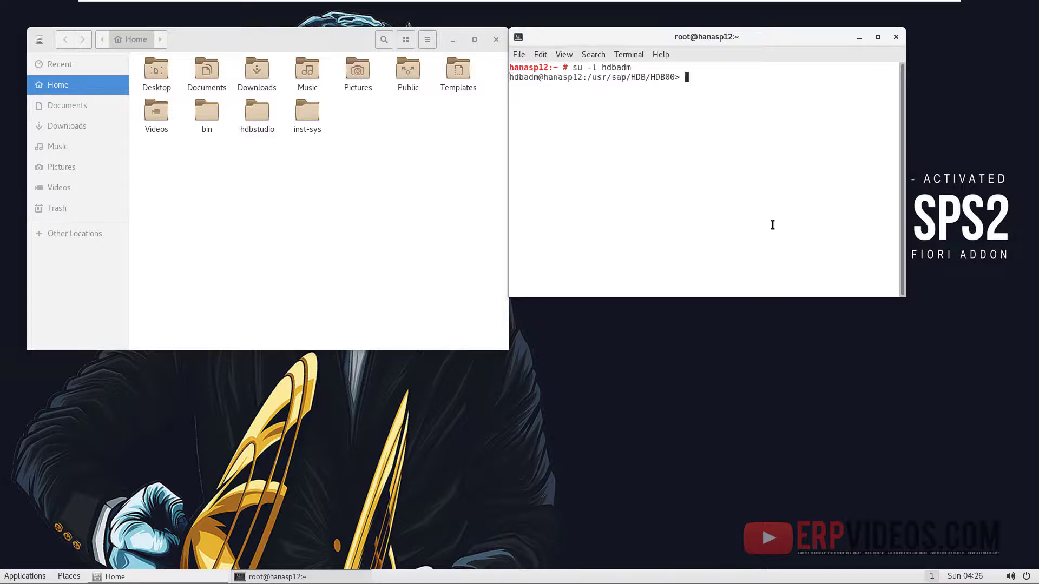
- Run HDB info to list the database processes
key("Up")
key("Up")
key("Up")
key("Up")
key("Up")
key("Down")
key("BackSpace")
key("BackSpace")
key("BackSpace")
type("info")
key("Return")
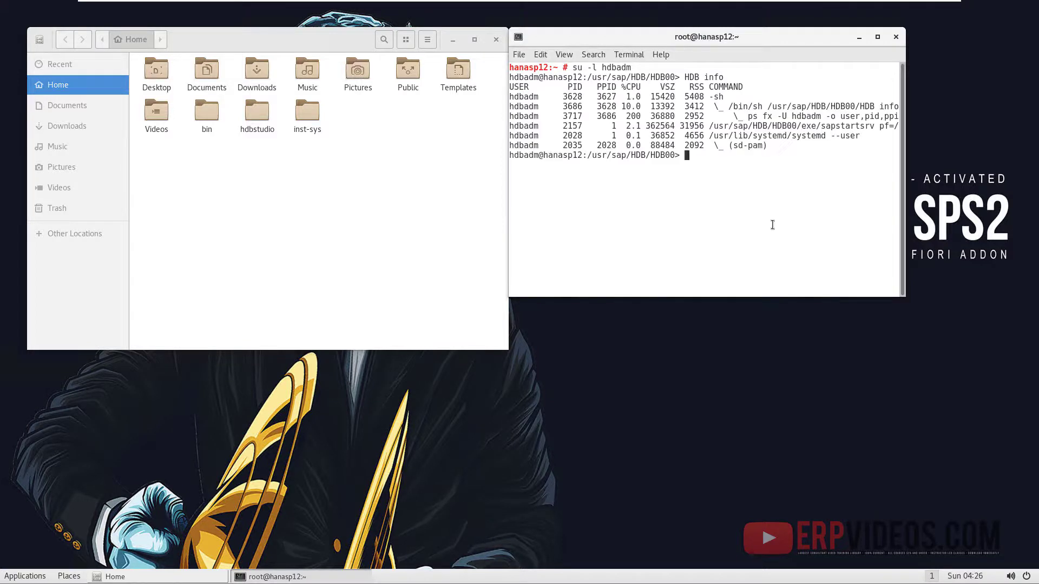
- Run HDB start to start the HDB00 database instance
key("Up")
key("Up")
key("Down")
key("Down")
key("Up")
key("BackSpace")
key("BackSpace")
key("BackSpace")
type("start")
key("Return")
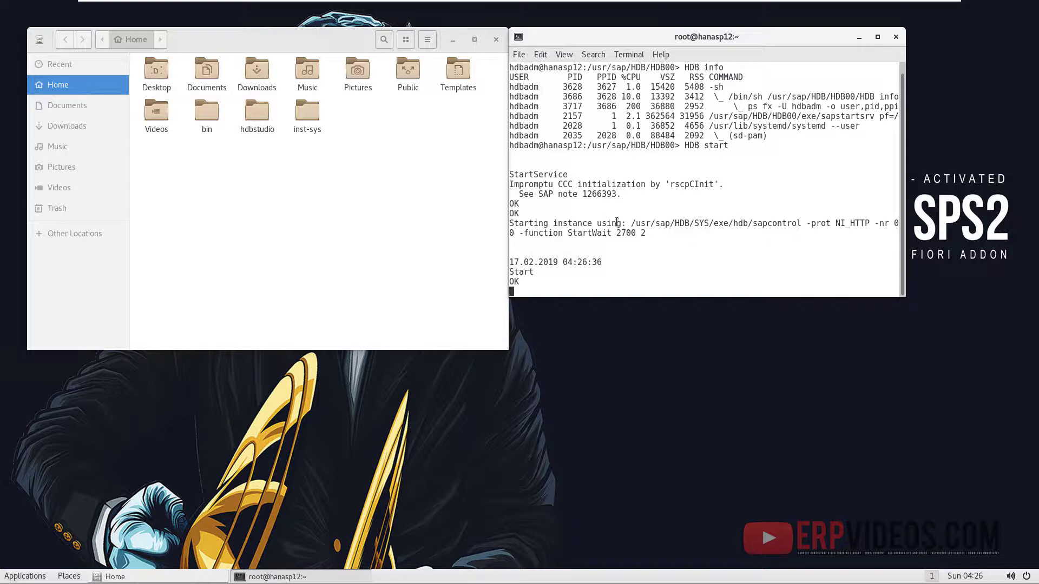
- On the S4HANA-1709 VM, close the hosts file and expand S4H in SAP Management Console
mouse_move(536, 3)
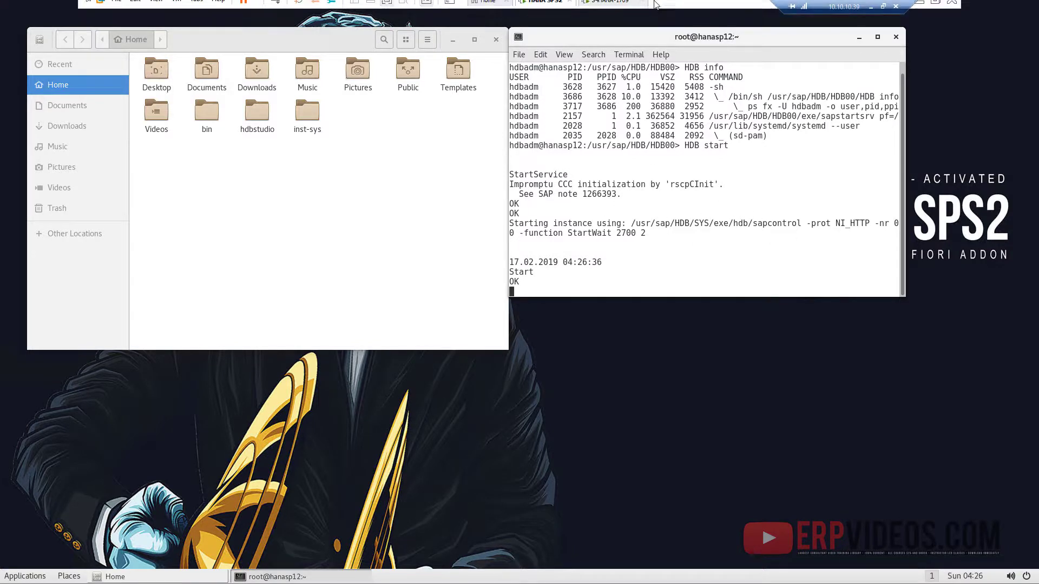
left_click(601, 8)
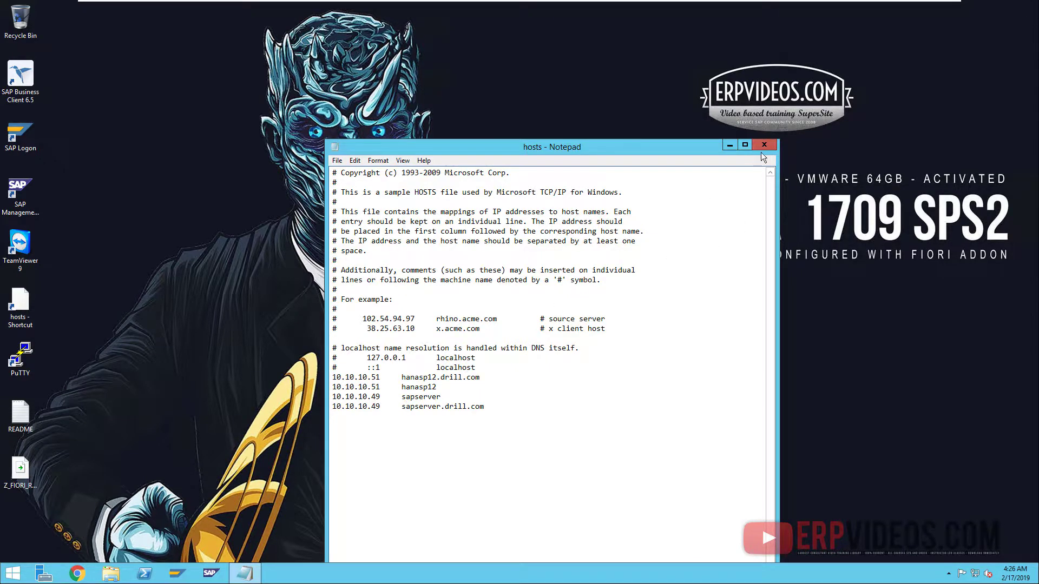
left_click(763, 146)
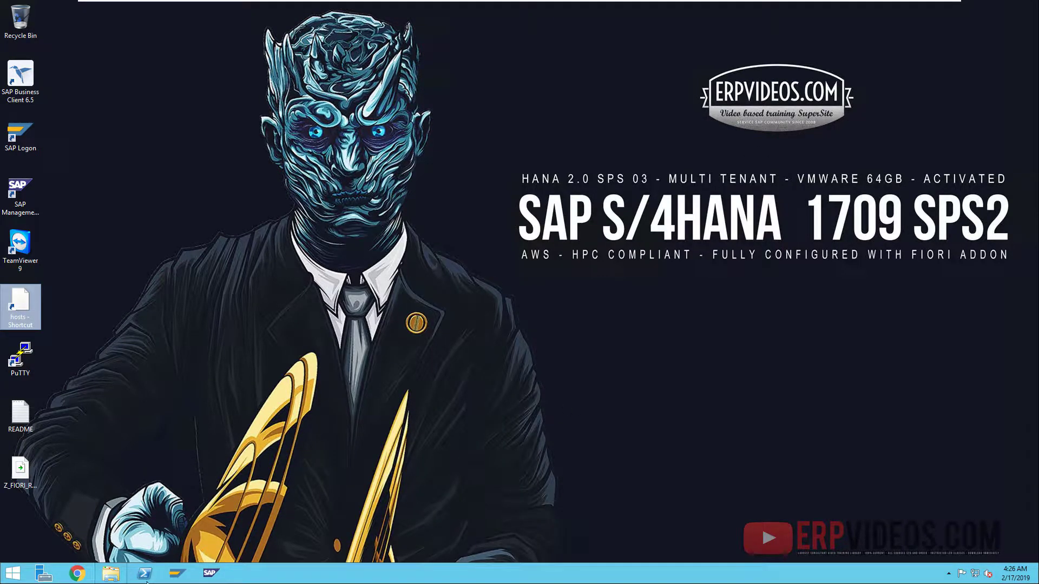
left_click(211, 573)
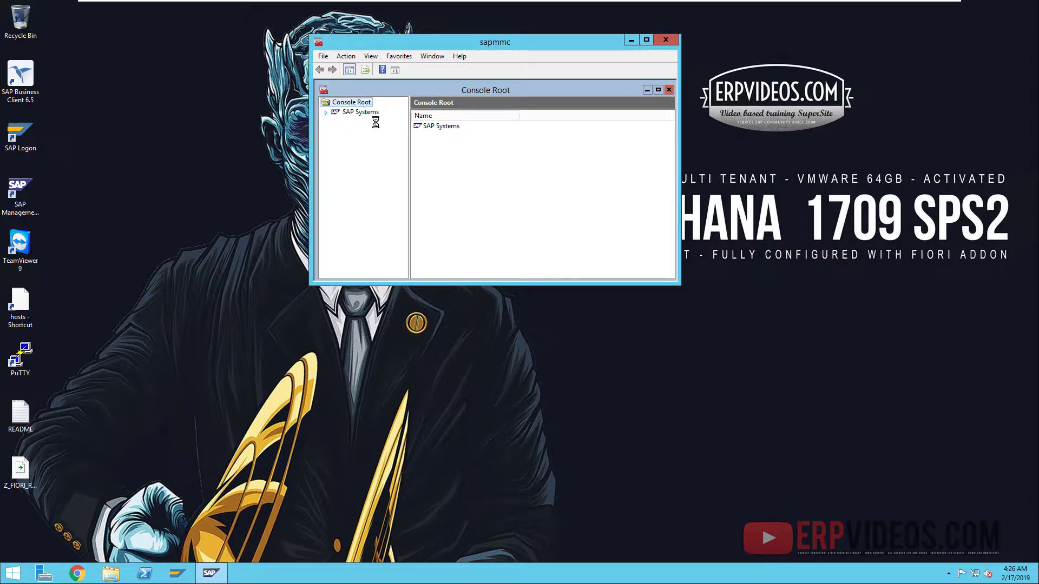
left_click(359, 122)
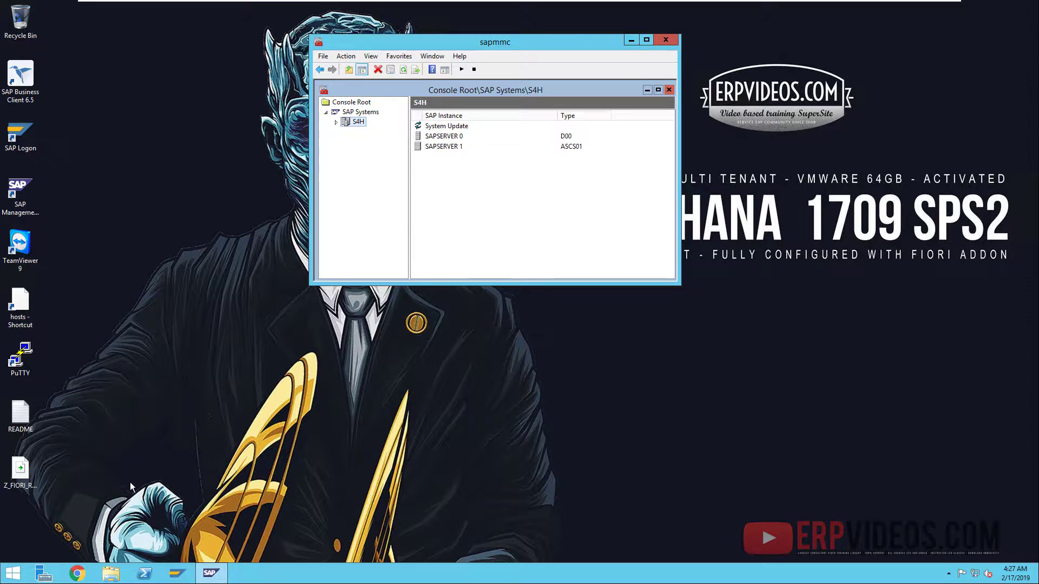
left_click(5, 577)
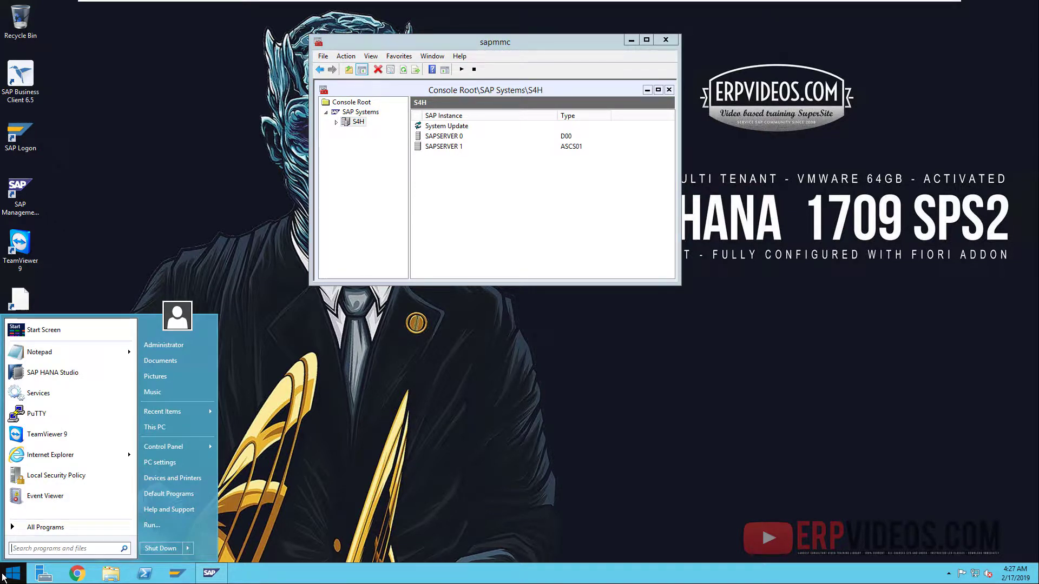
- In a command prompt, run ipconfig and hostname, showing 10.10.10.53 and SAPSERVER
type("cmd")
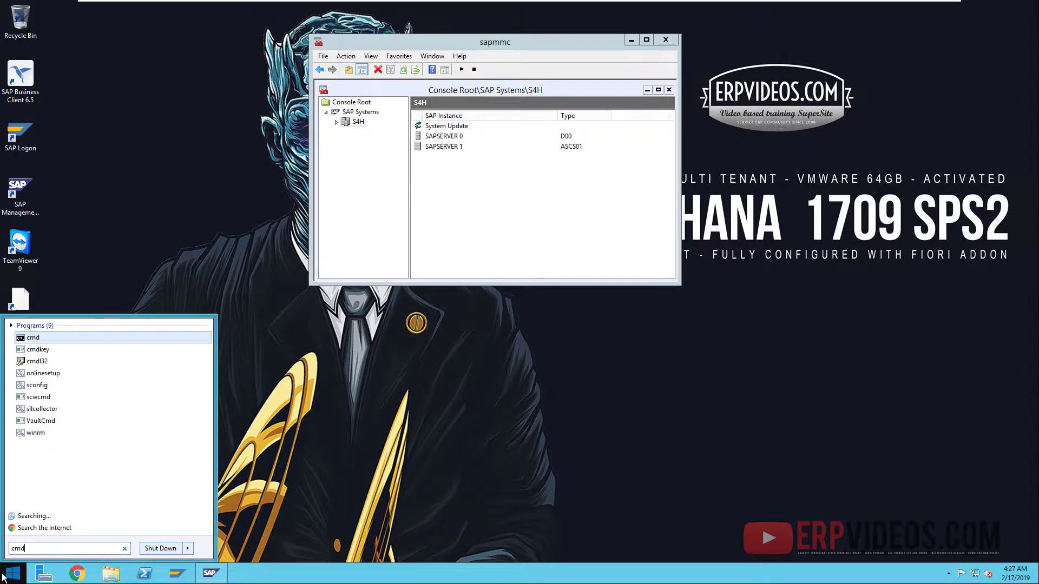
key("Return")
type("iup")
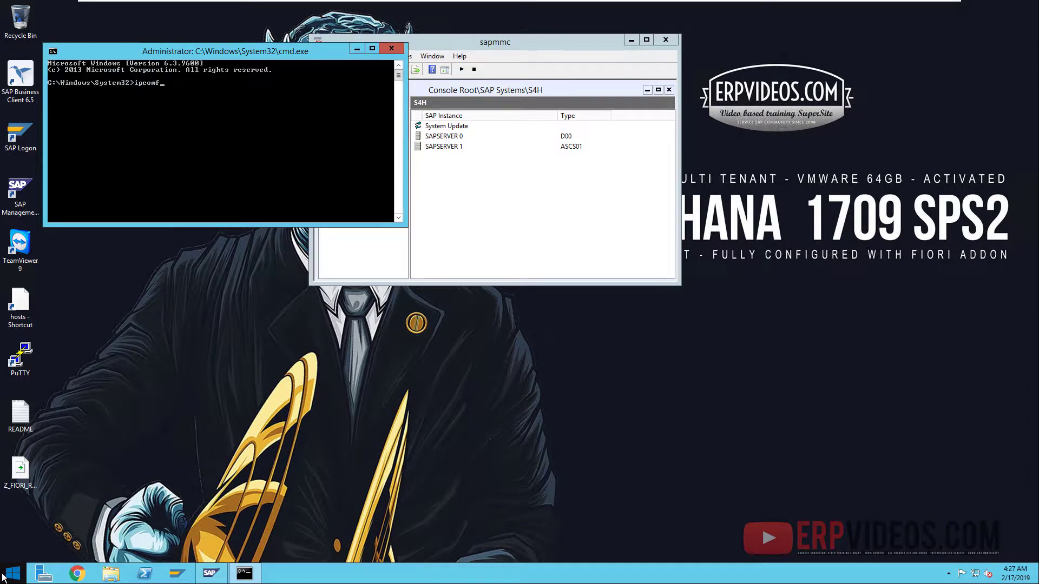
type("ofig")
key("Return")
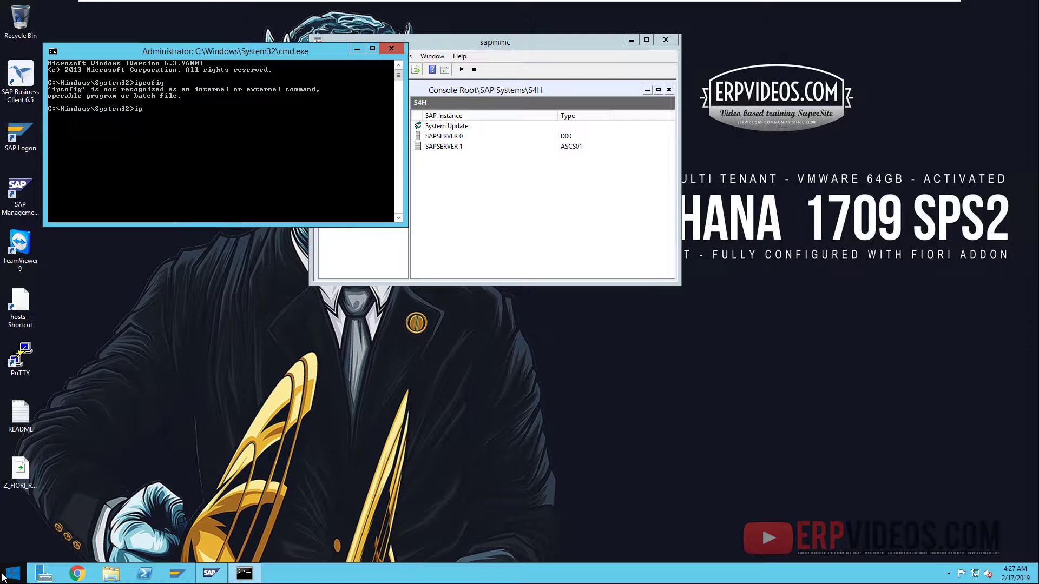
type("ipconfig")
key("Return")
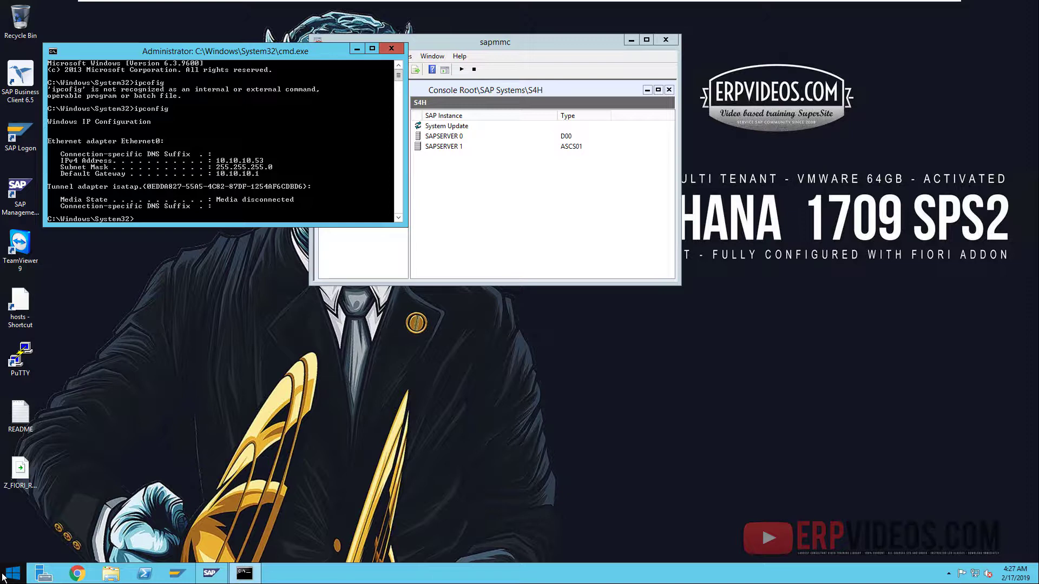
type("hostname")
key("Return")
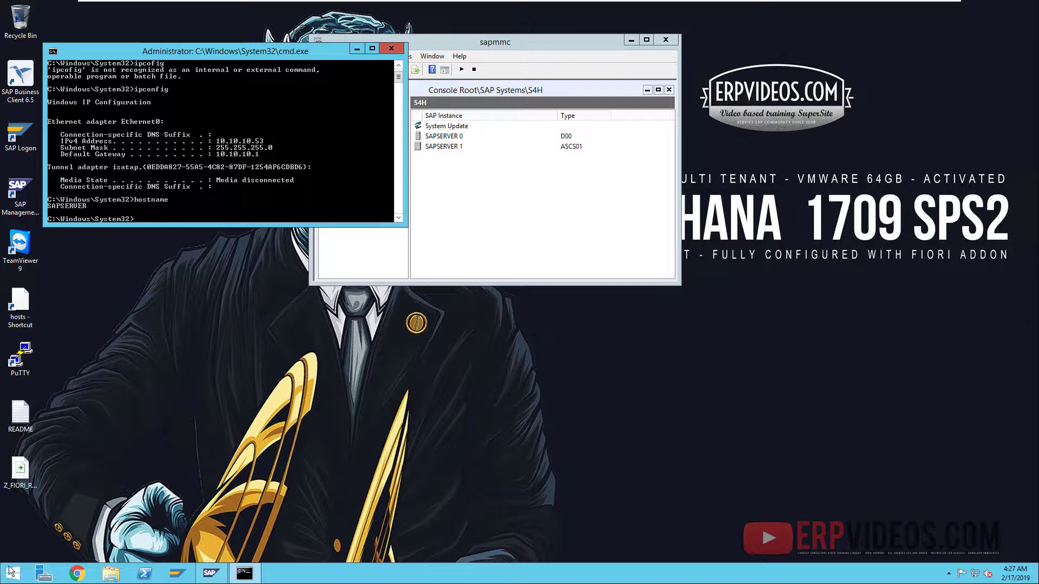
- Reopen the hosts file in Notepad
left_click(20, 314)
double_click(20, 315)
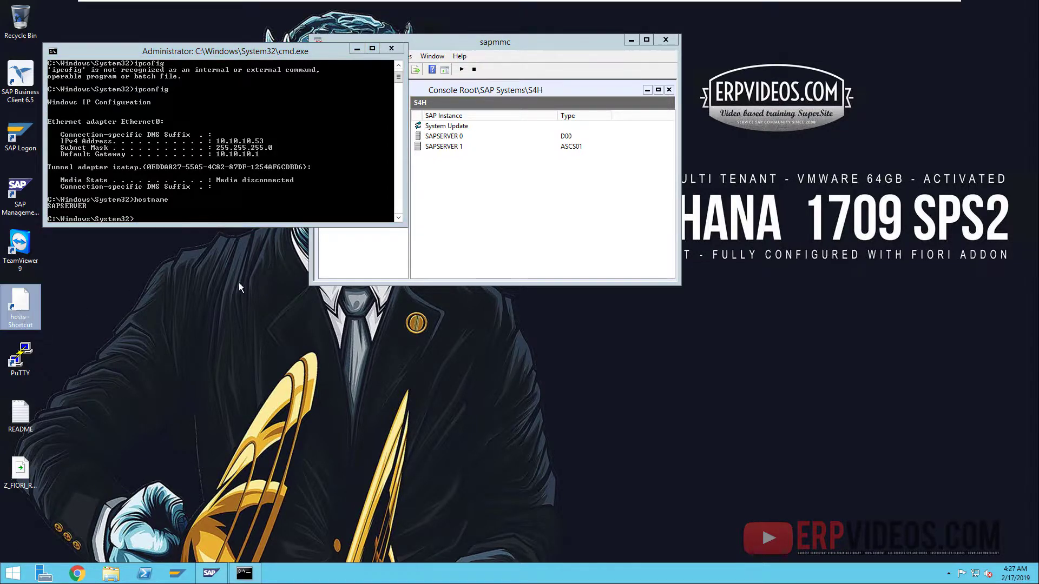
left_click(463, 356)
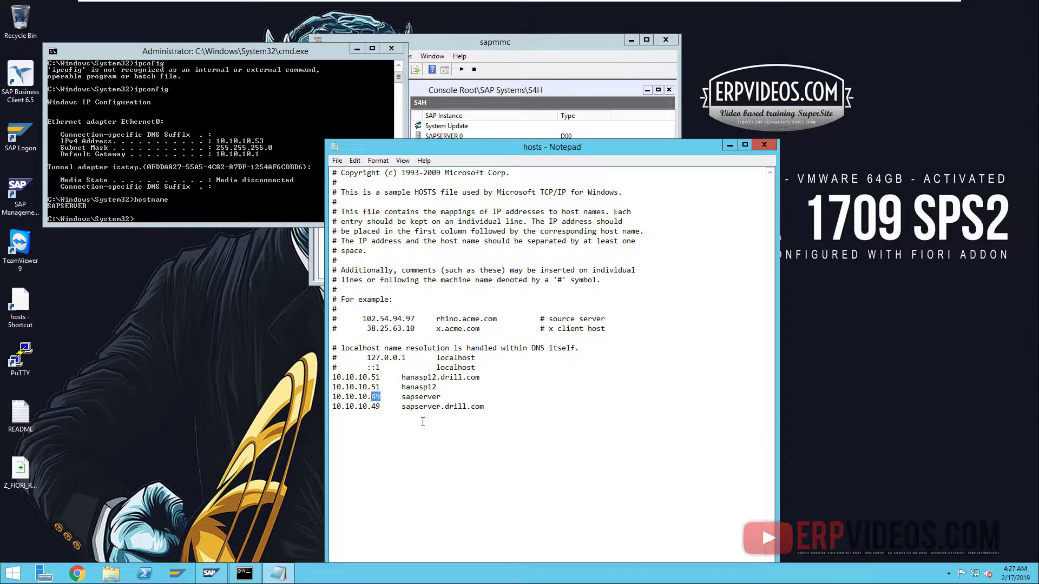
- Change both sapserver entries to 10.10.10.53, save, and close SAP MMC without saving settings
type("53")
key("shift+Left")
type("53")
left_click(772, 144)
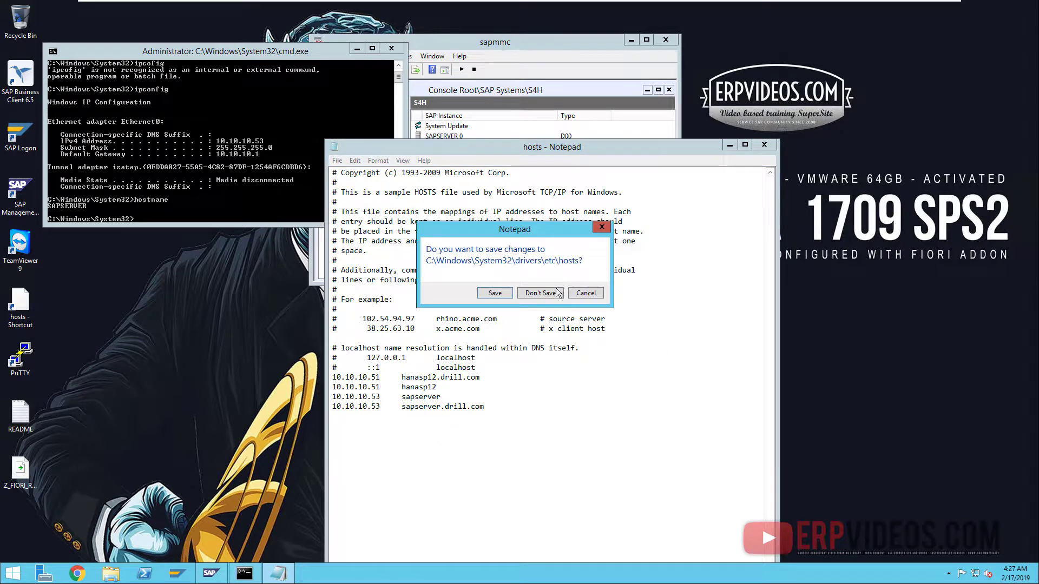
left_click(494, 295)
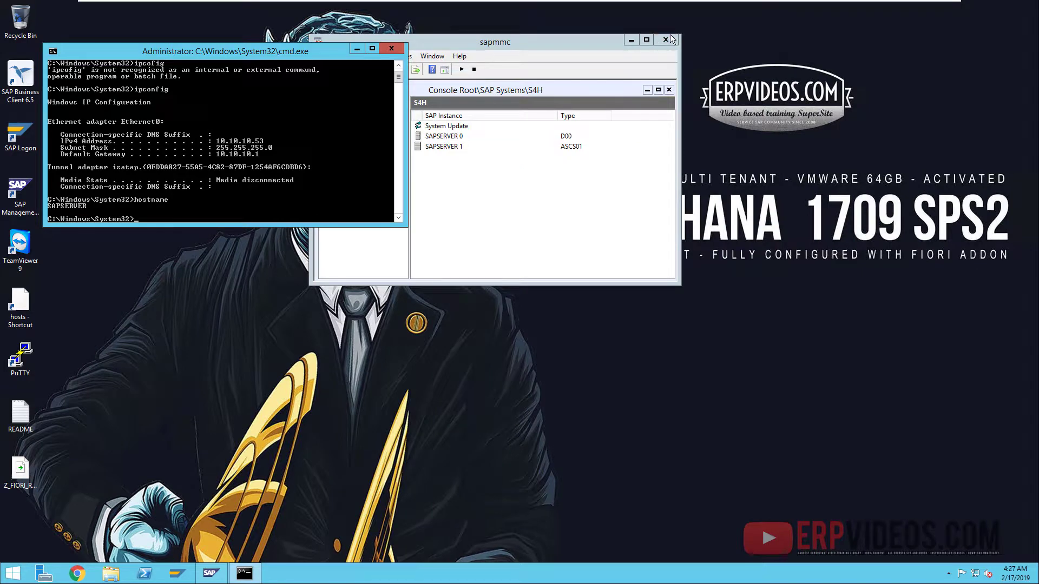
left_click(665, 39)
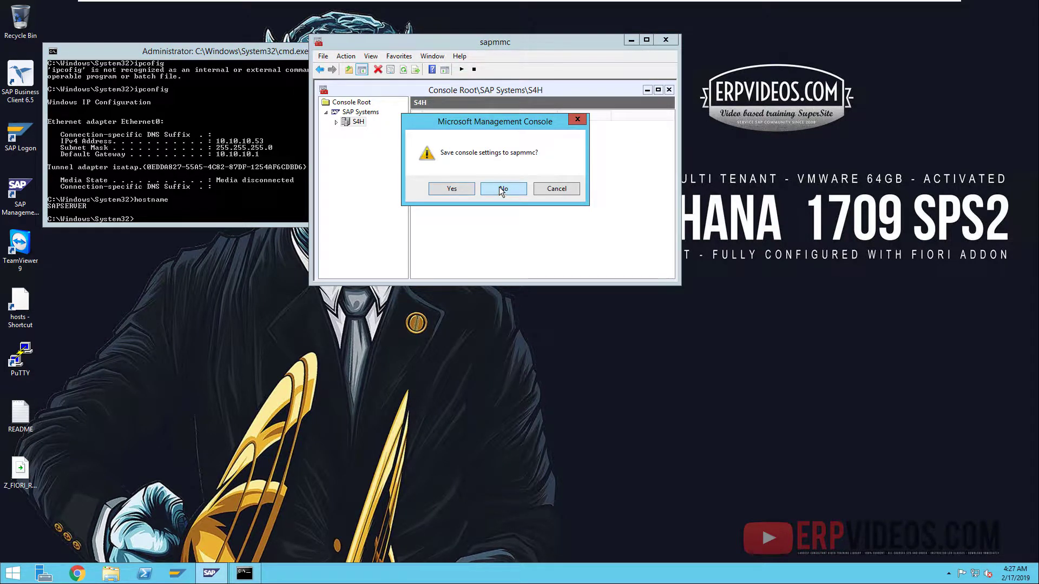
left_click(500, 190)
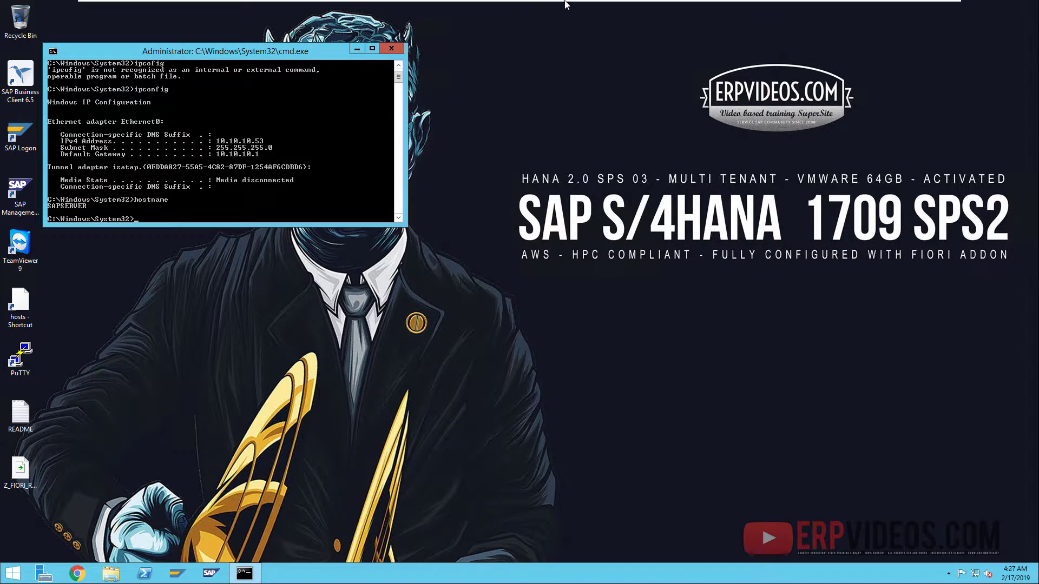
- On the HANA SPS2 VM, launch YaST administration
mouse_move(565, 2)
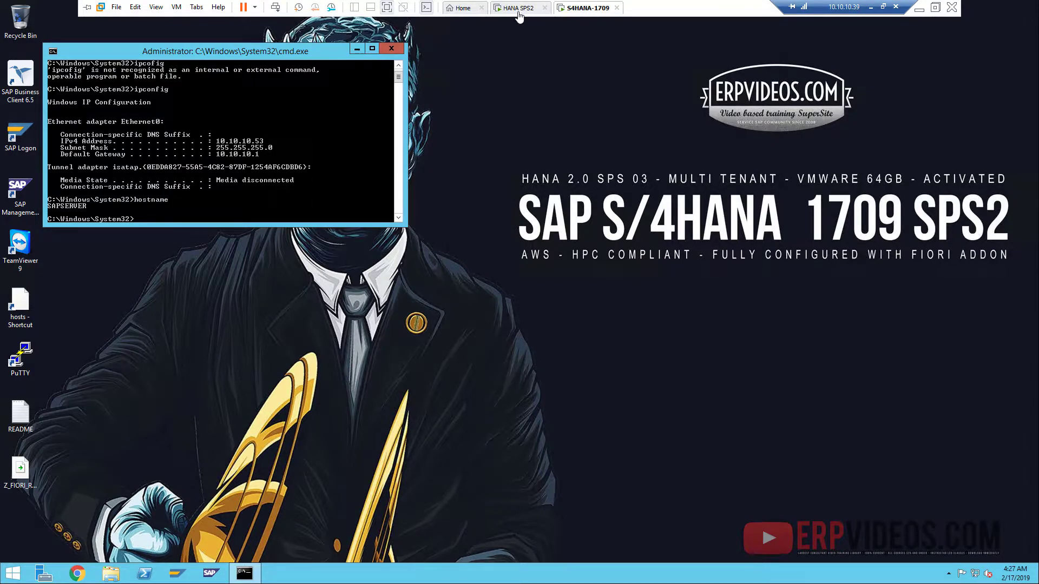
left_click(519, 9)
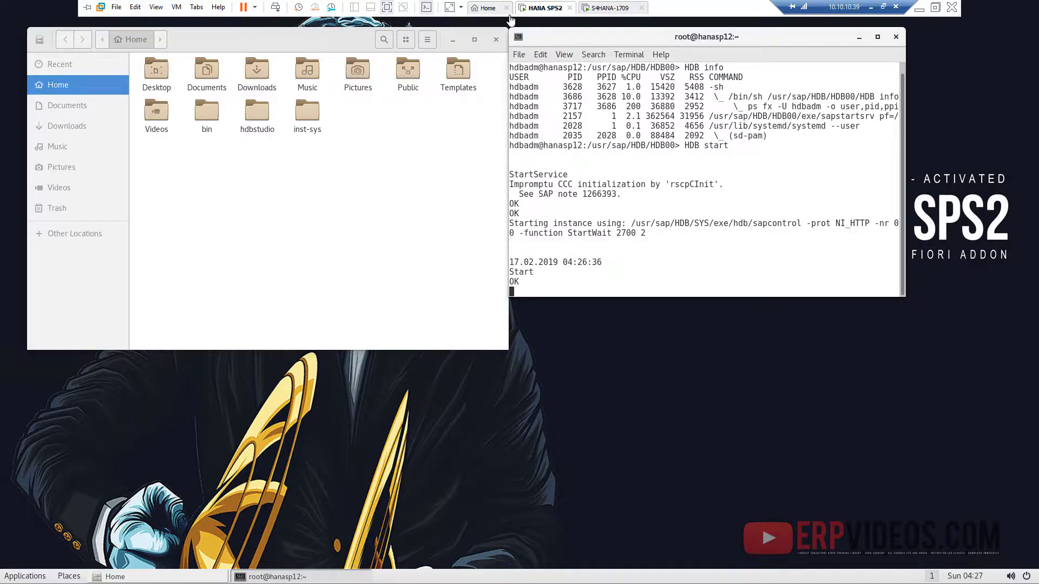
left_click(11, 576)
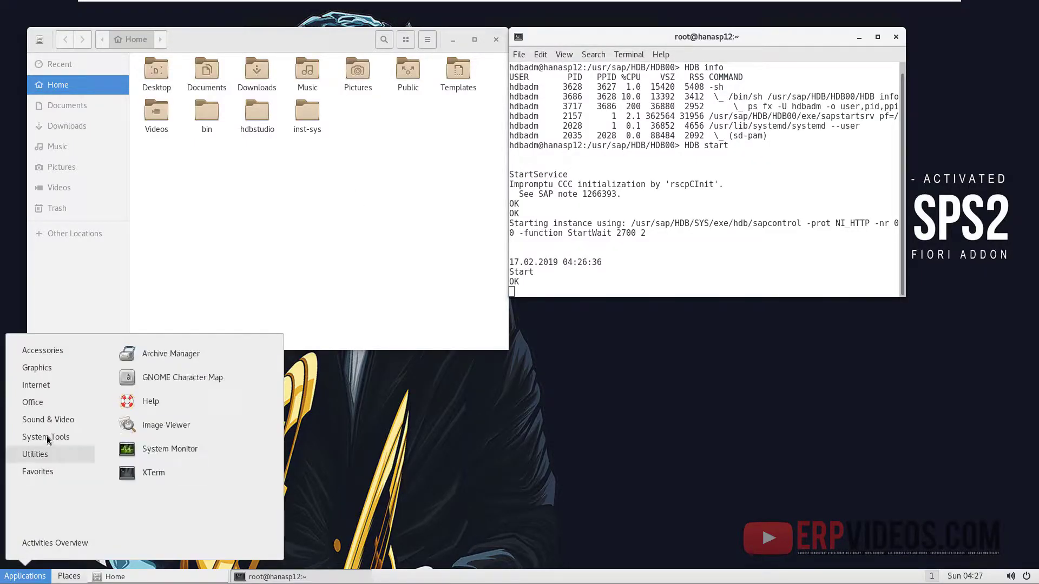
mouse_move(48, 438)
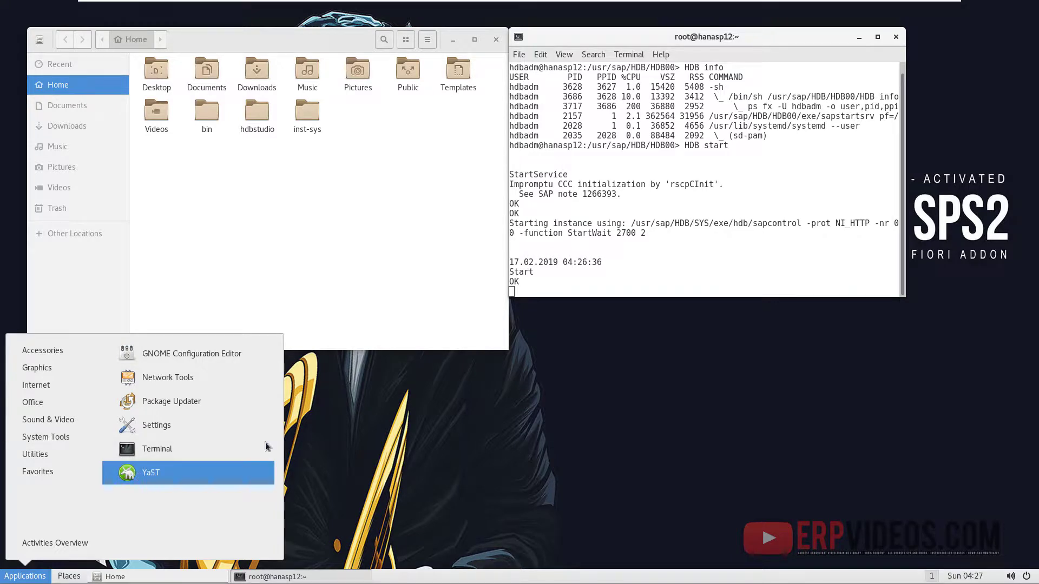
left_click(127, 474)
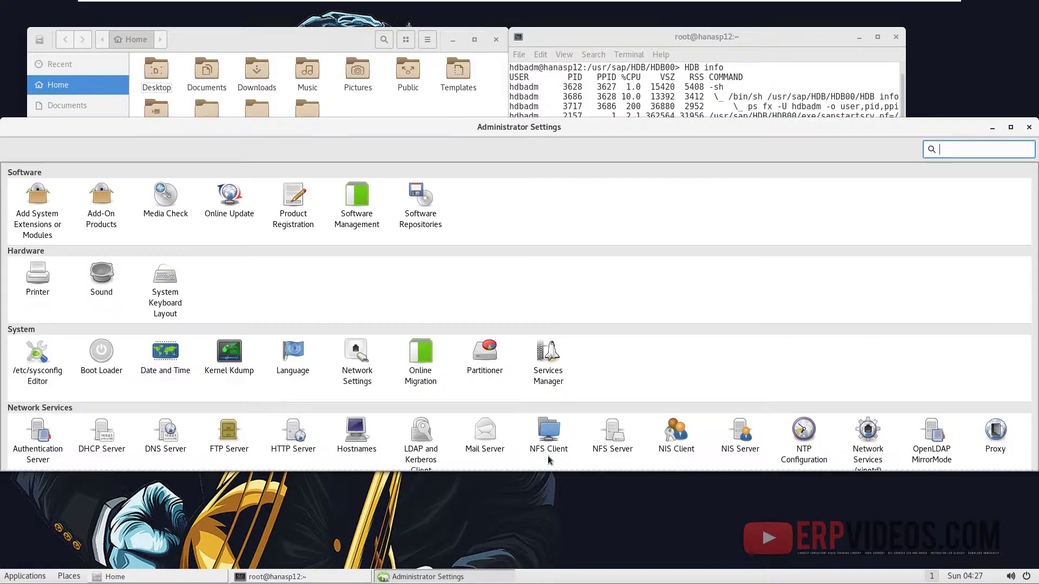
- Set the sapserver host entry to 10.10.10.53 and save the host list
scroll(346, 436, "down", 3)
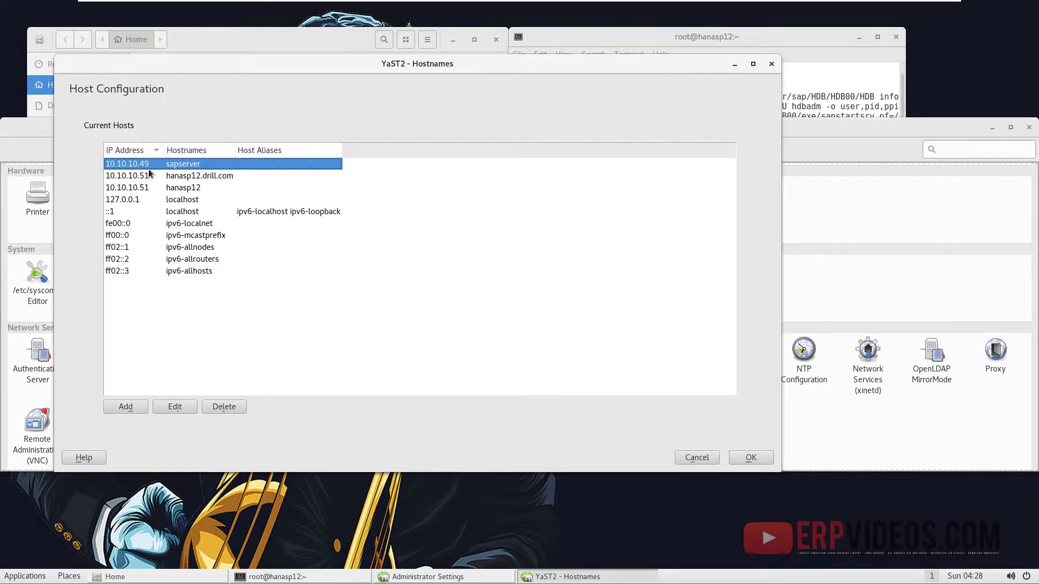
left_click(175, 406)
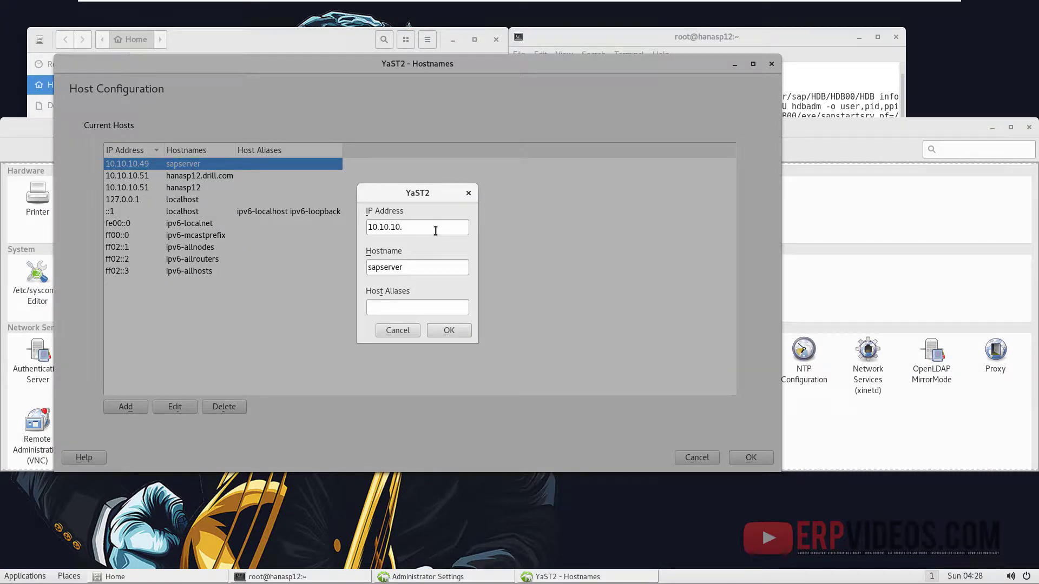
left_click(454, 331)
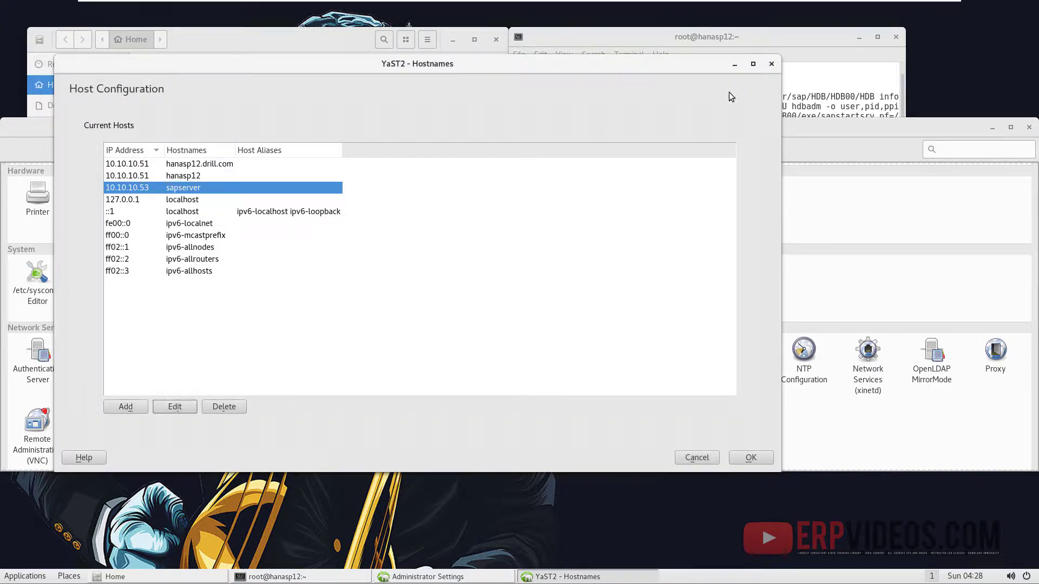
left_click(771, 64)
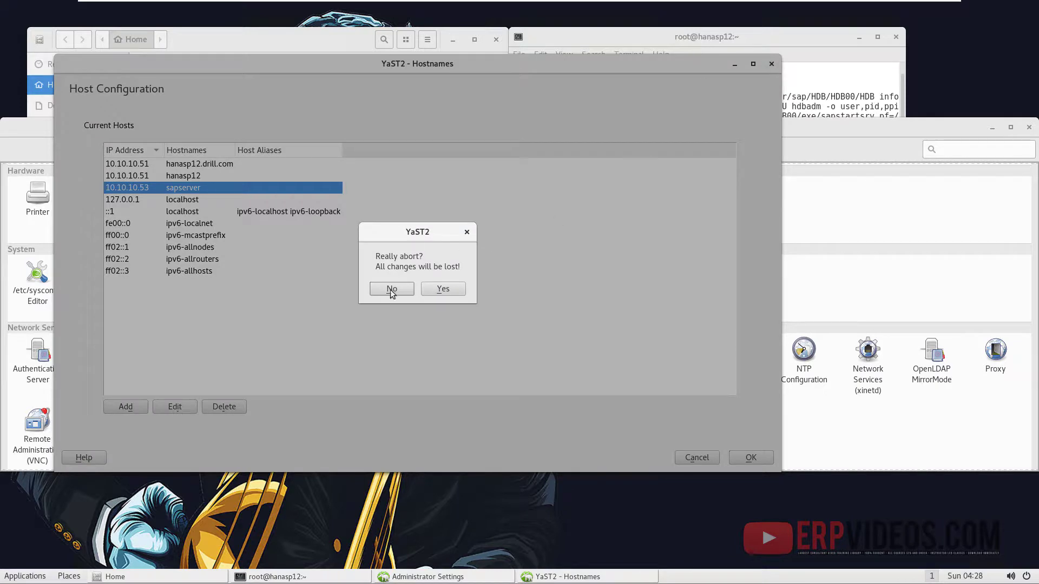
left_click(391, 291)
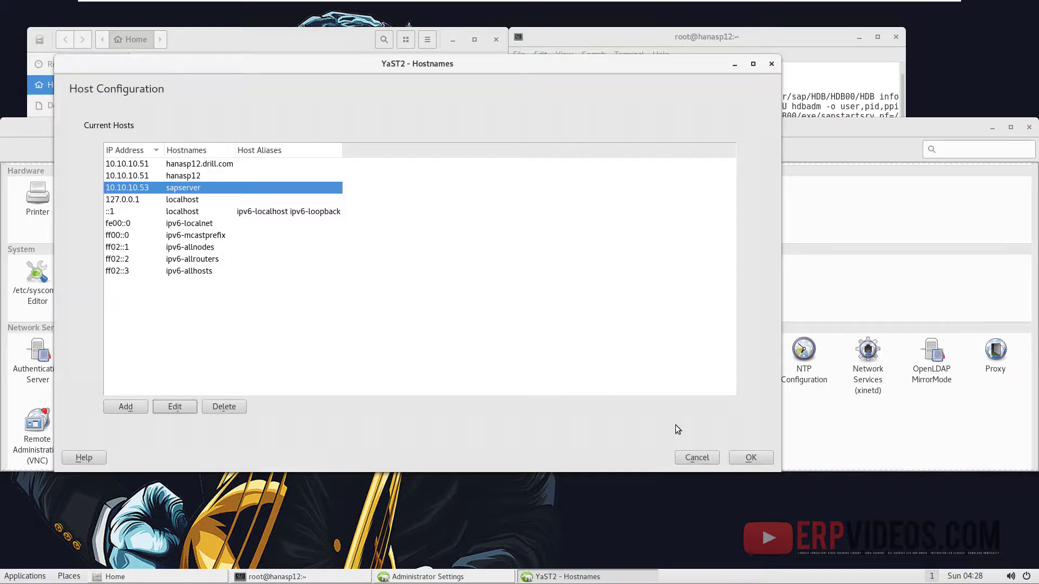
left_click(750, 458)
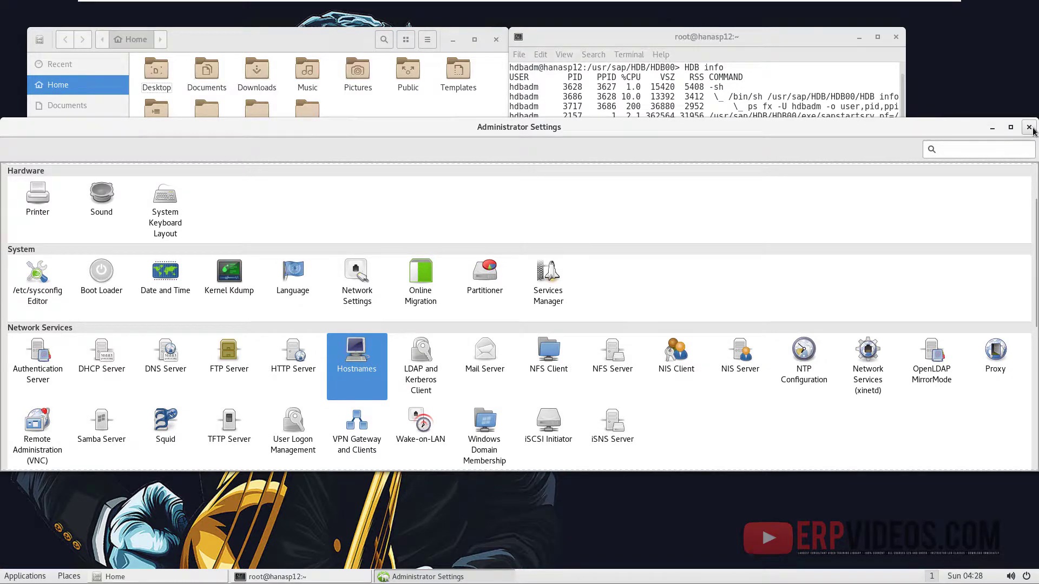
- Close Administrator Settings and the file manager, then return to the S4HANA-1709 VM
left_click(1029, 127)
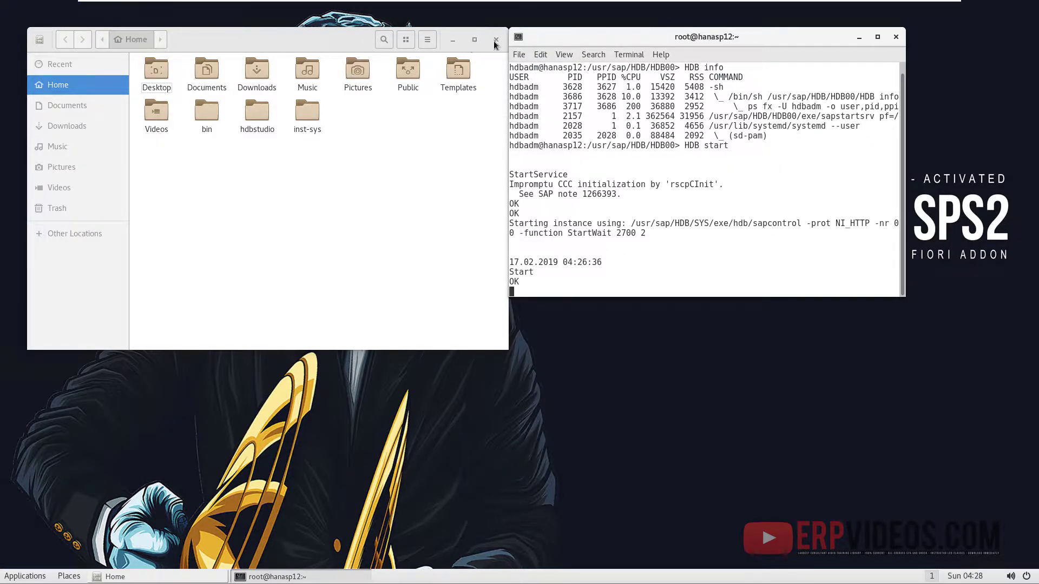
left_click(496, 40)
left_click(496, 40)
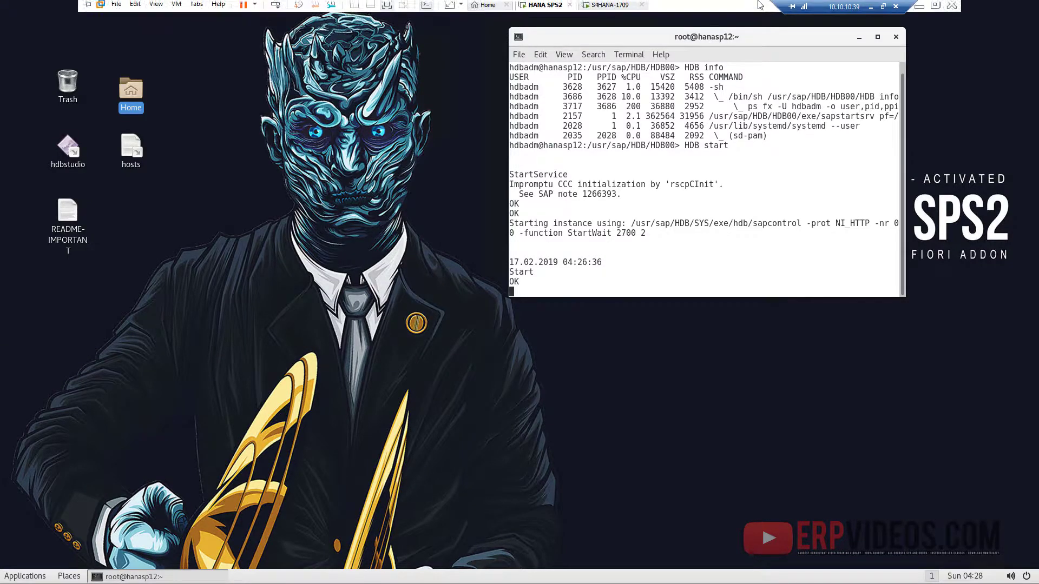
left_click(610, 8)
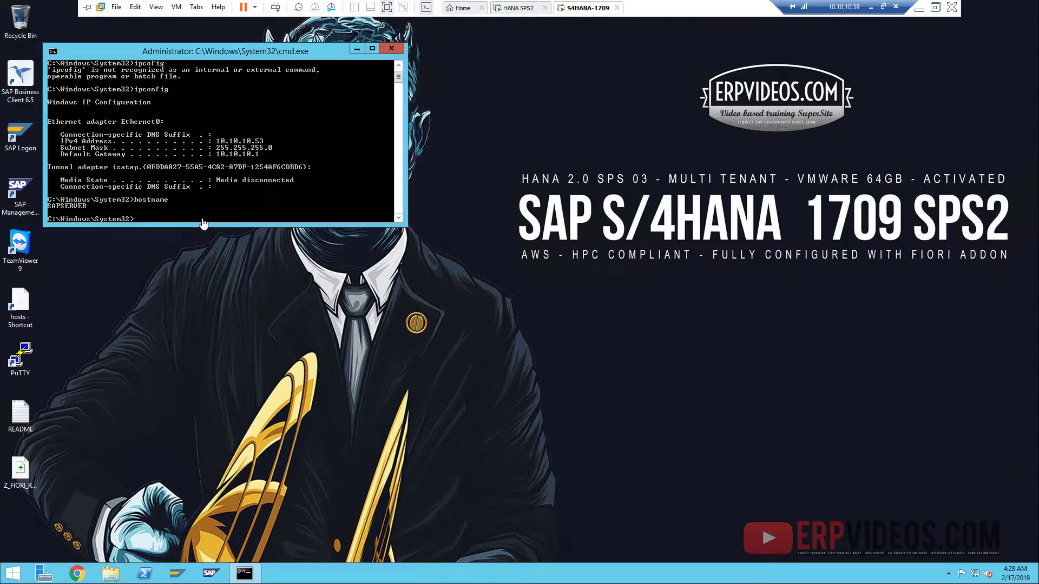
- Reopen SAP Management Console and browse the Start menu, then return to the HANA SPS2 VM
left_click(209, 575)
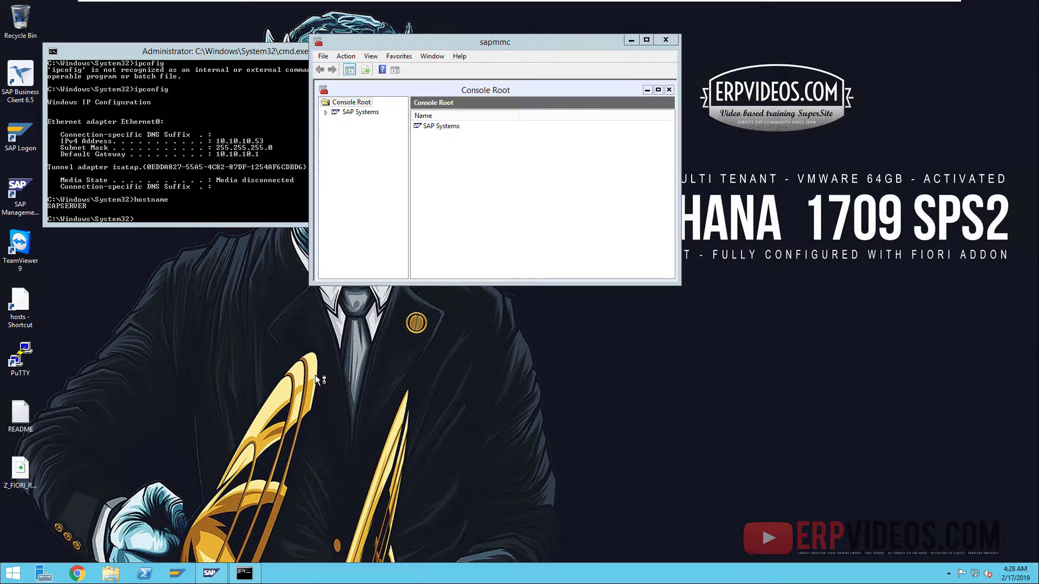
left_click(10, 575)
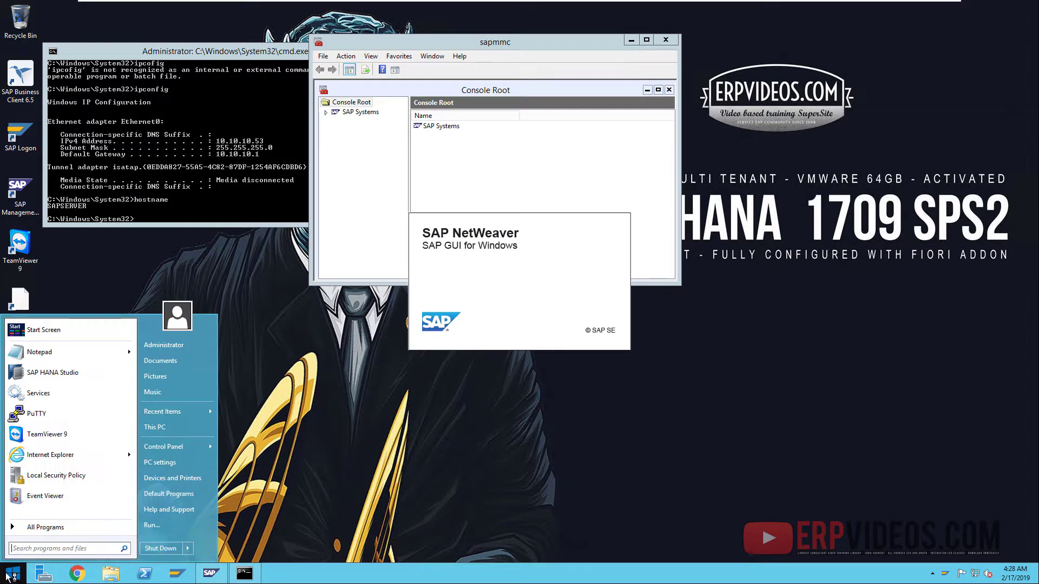
left_click(54, 527)
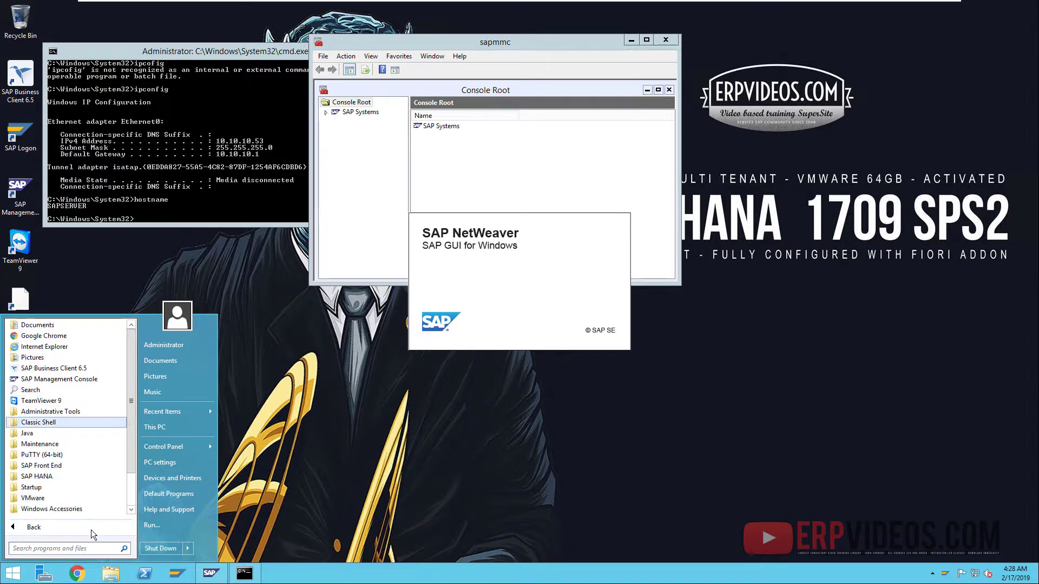
left_click(63, 531)
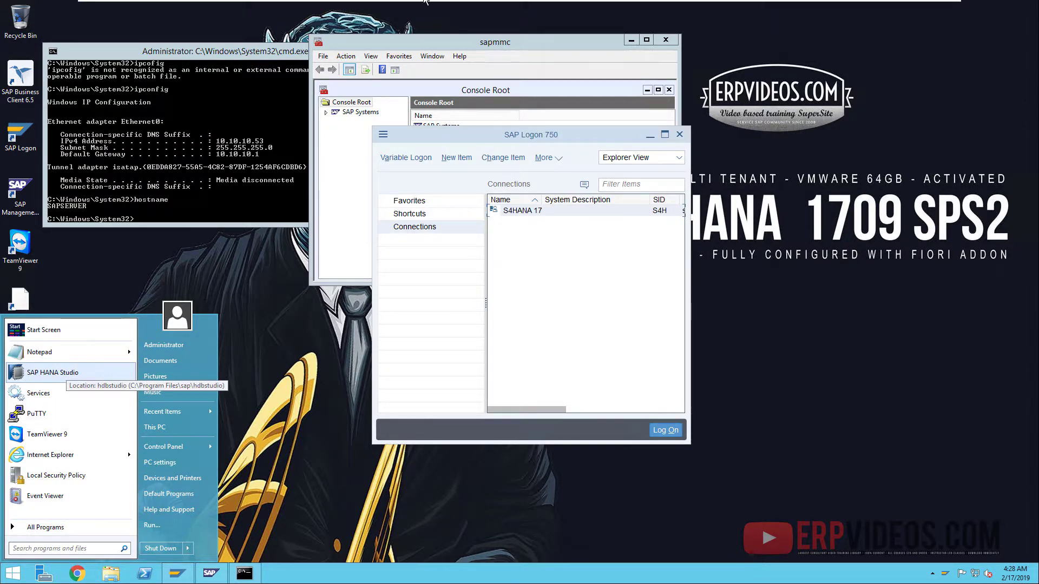
left_click(517, 10)
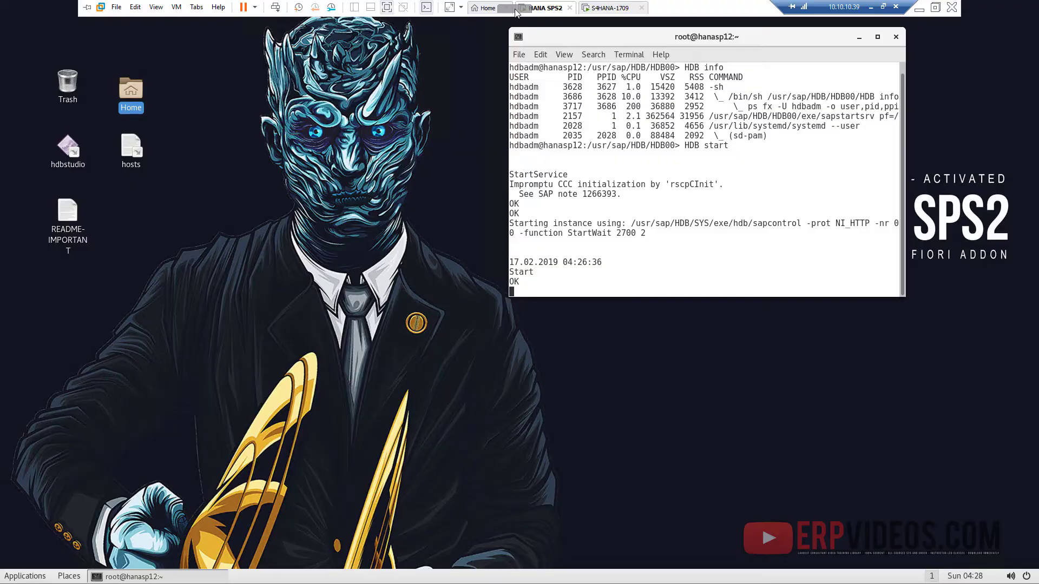
left_click(69, 157)
left_click_drag(508, 273, 508, 273)
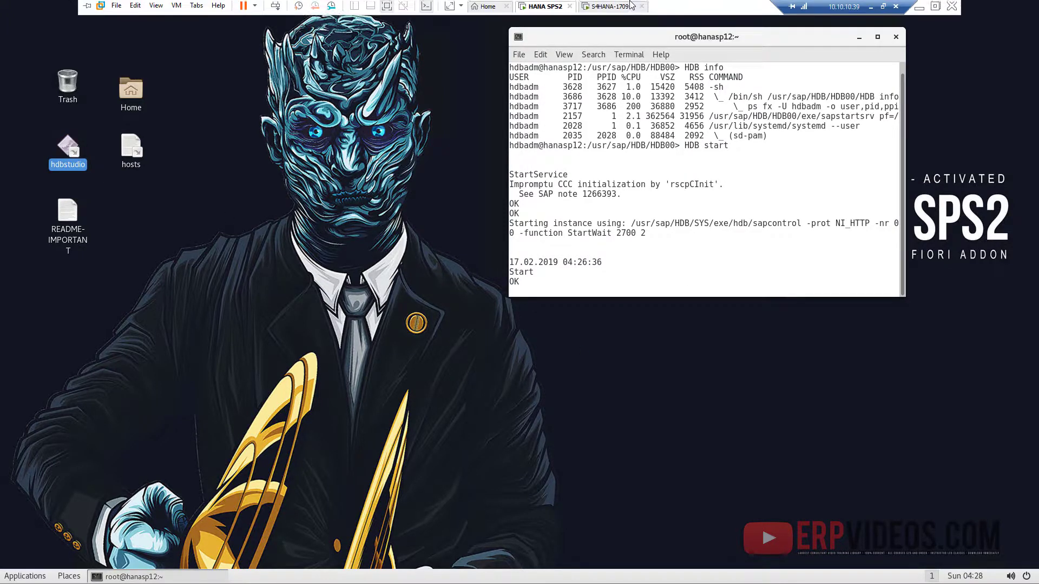
left_click(628, 6)
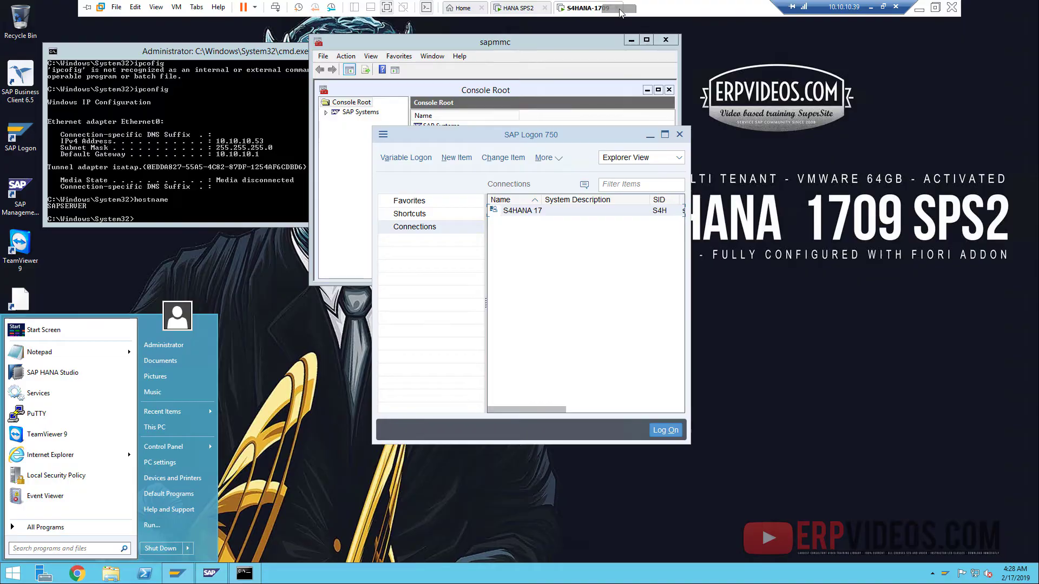
left_click(503, 7)
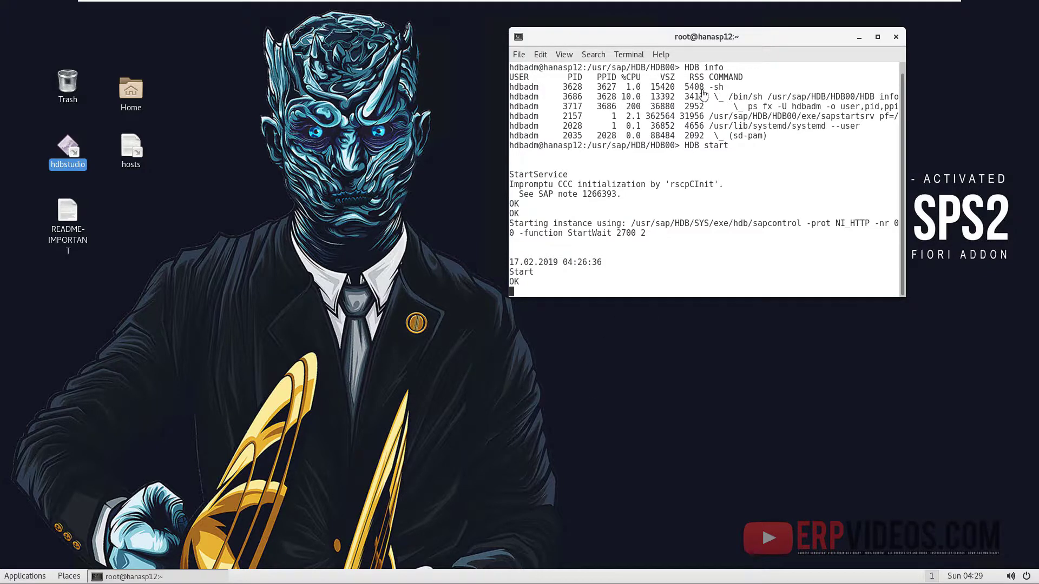
mouse_move(653, 5)
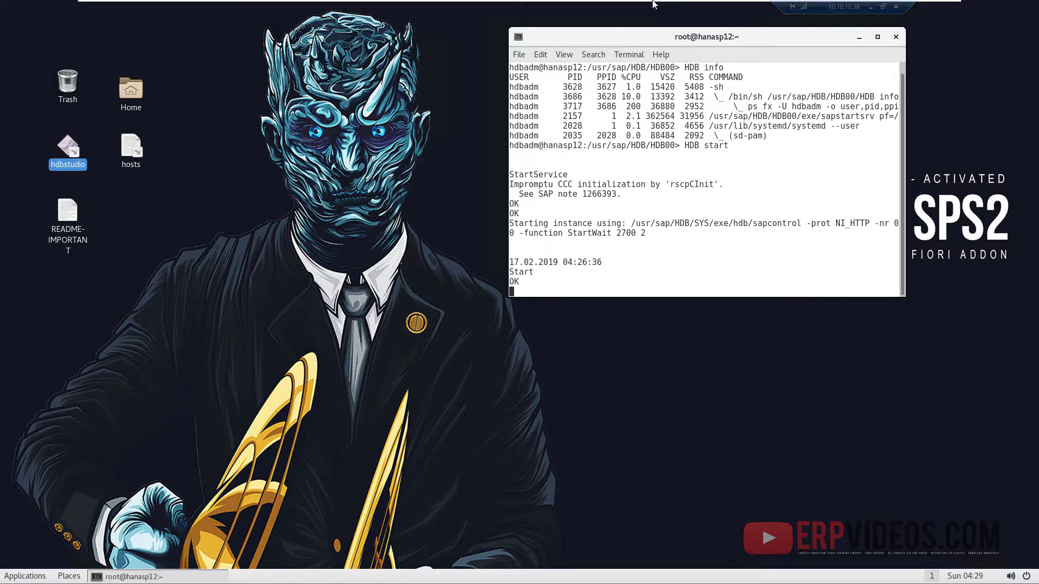
- Launch SAP HANA Studio and compare HDB@HDB and SYSTEMDB@HDB properties in the Systems view
double_click(58, 147)
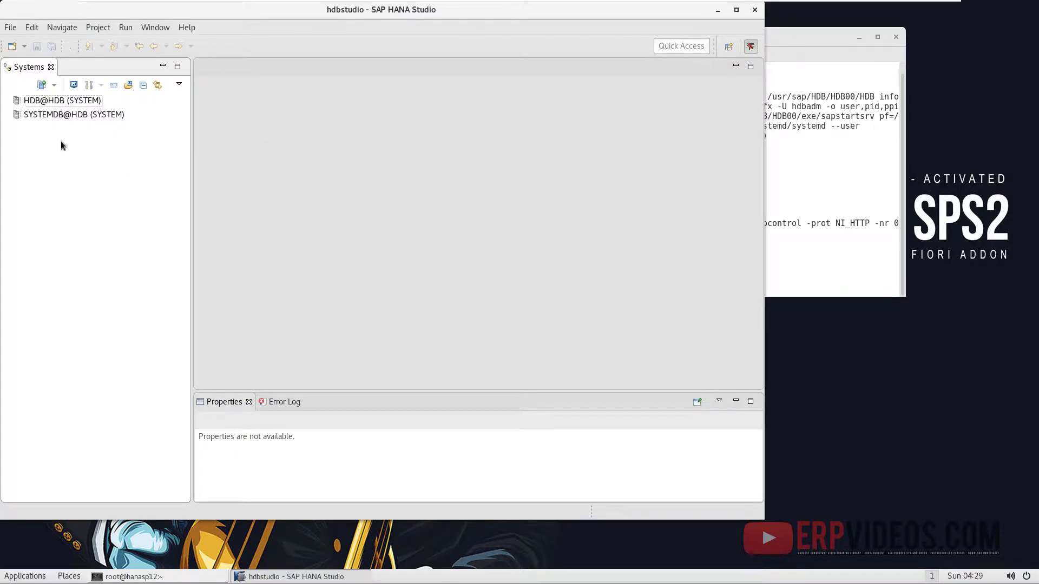
left_click(24, 115)
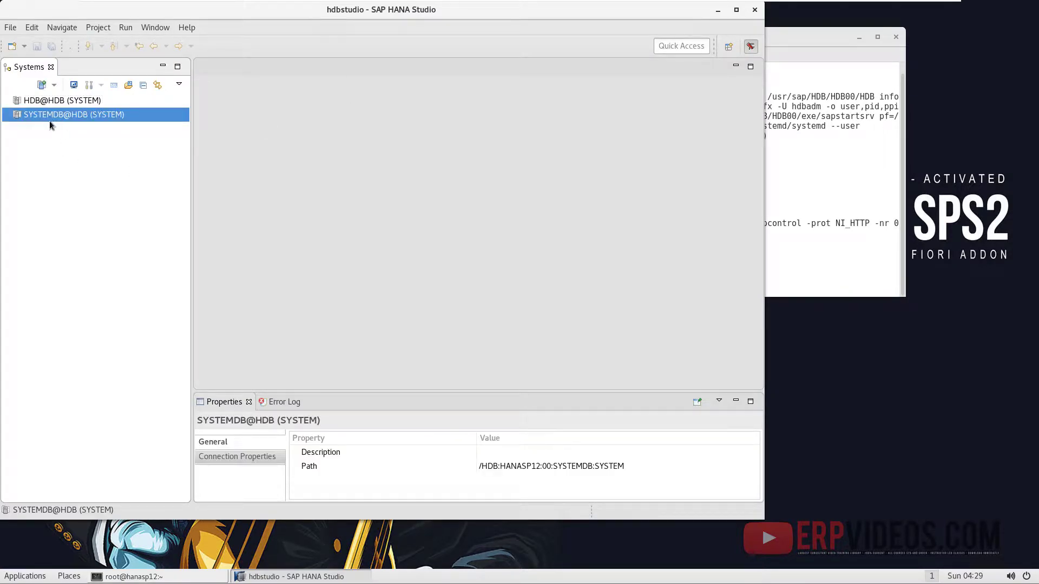
left_click(97, 100)
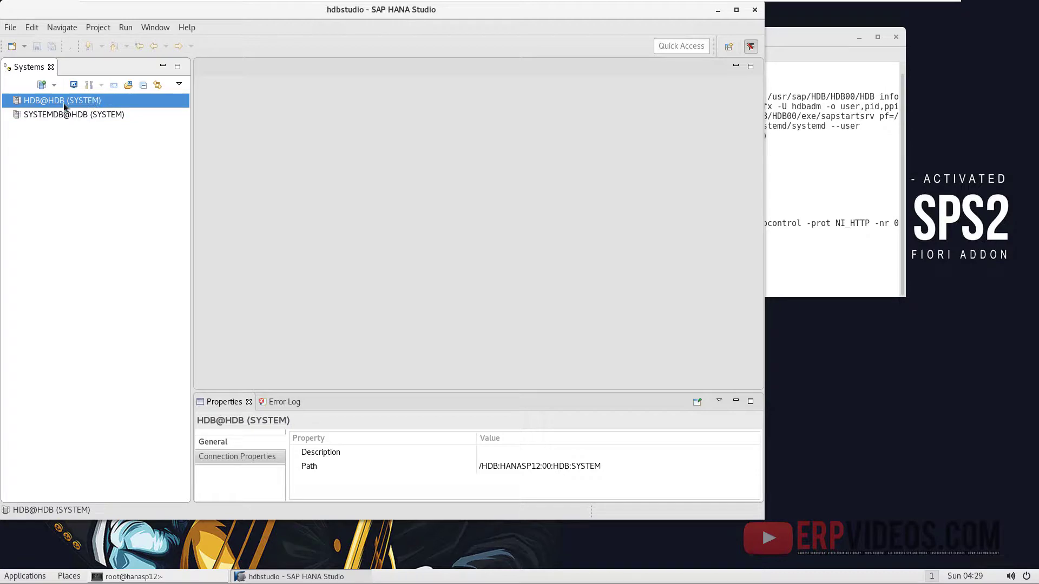
left_click(69, 115)
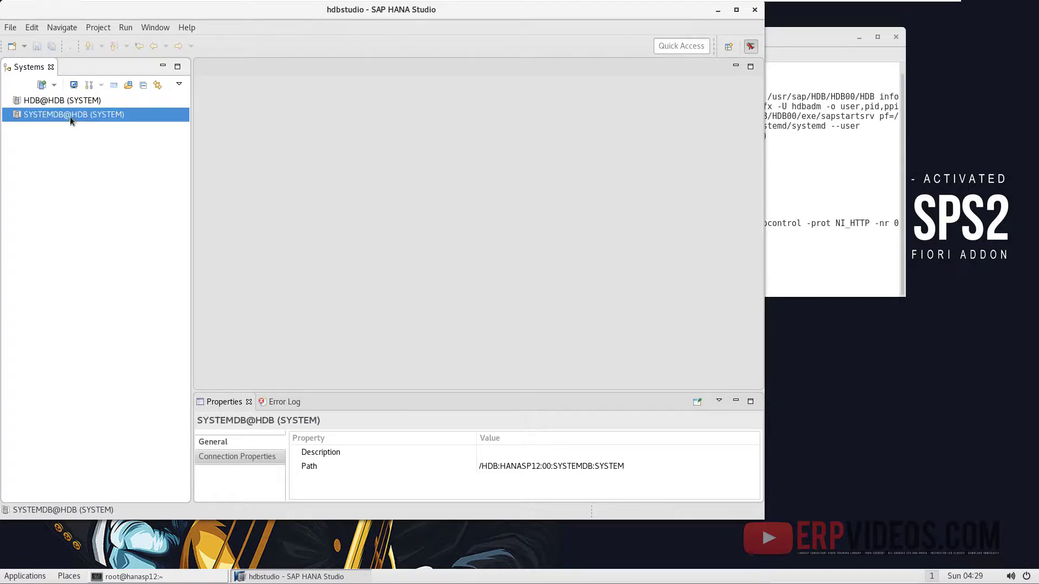
left_click(65, 102)
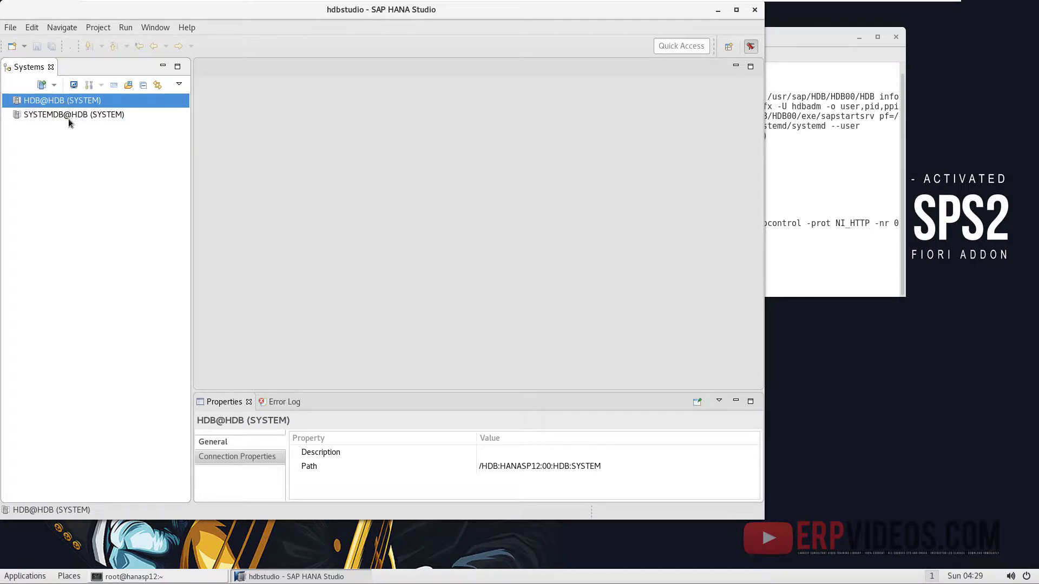
left_click(69, 116)
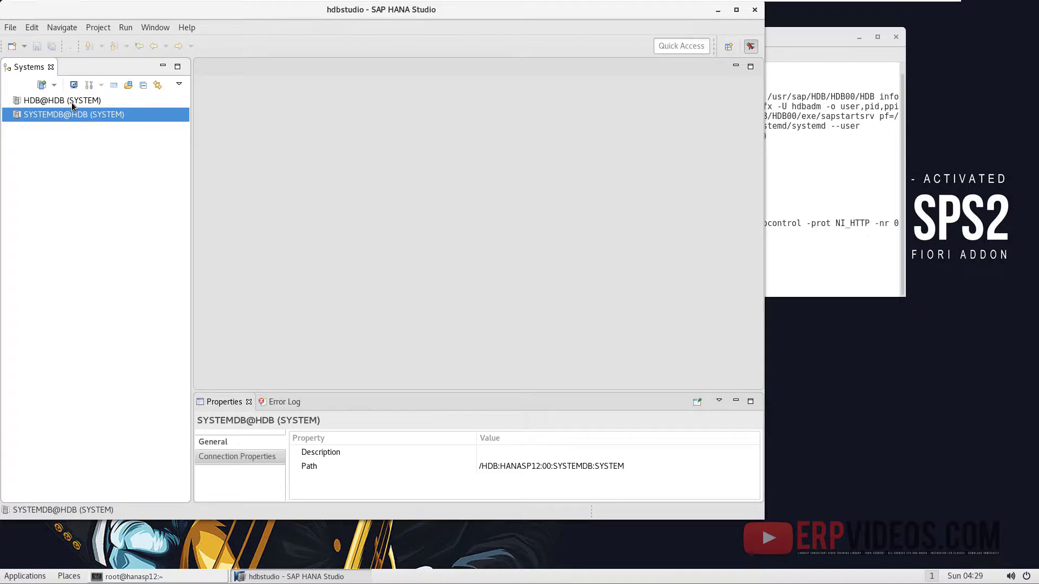
left_click(71, 102)
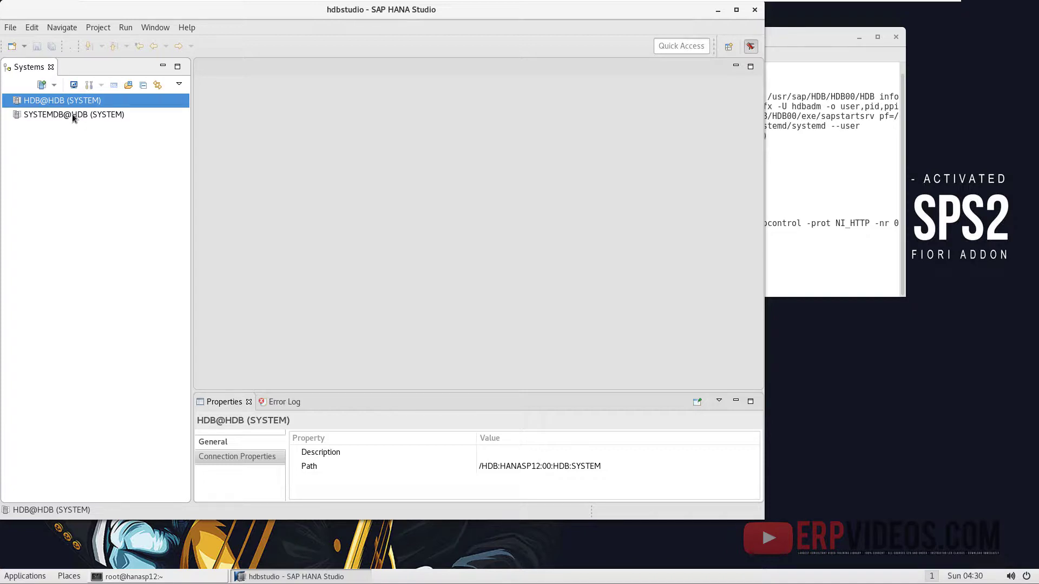
left_click(73, 114)
left_click(64, 104)
left_click(72, 117)
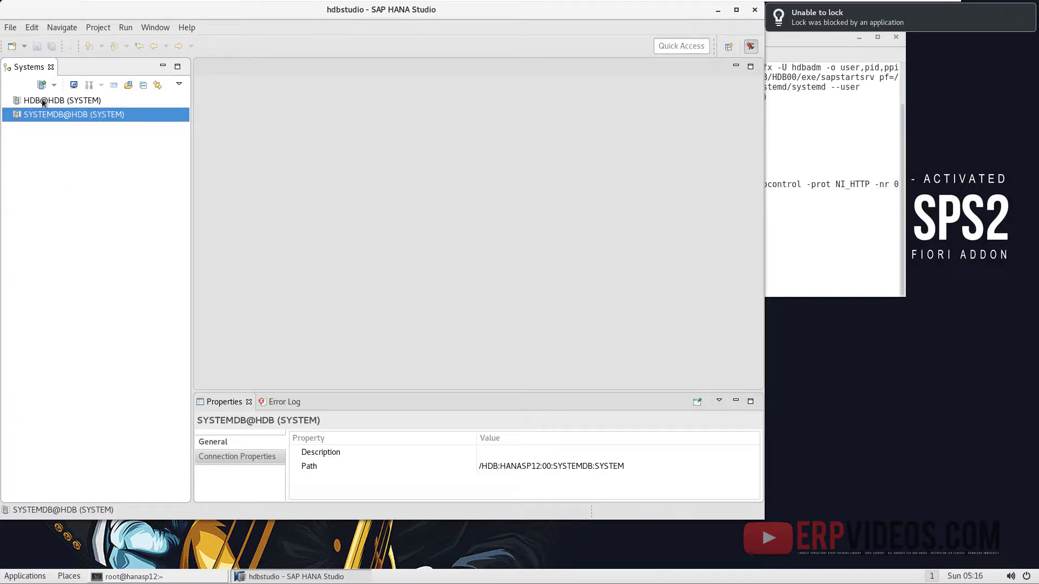
left_click(43, 103)
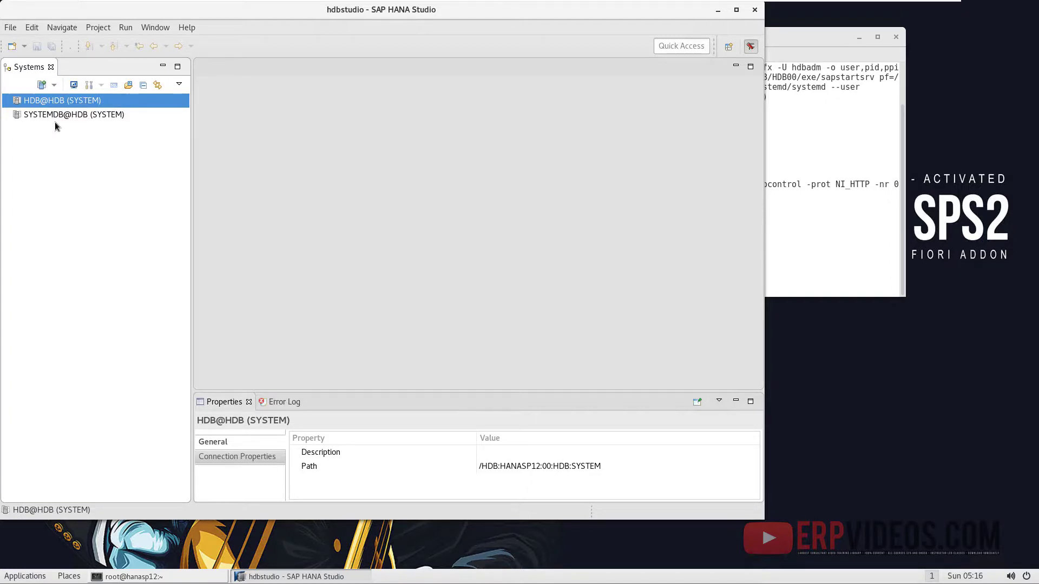
- Log on to HDB@HDB by entering the database password
left_click(53, 116)
left_click(350, 247)
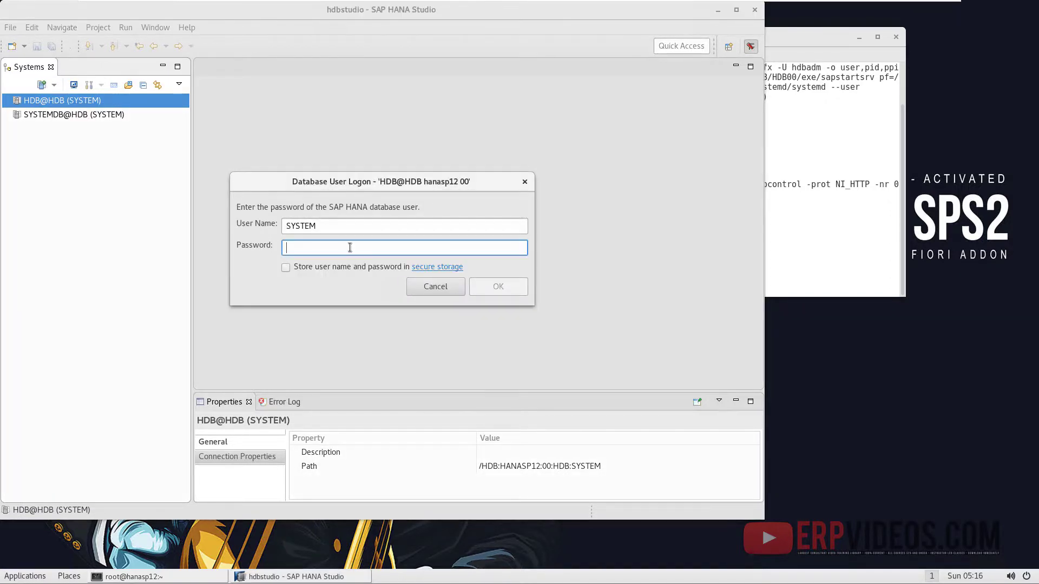
type("•••••••")
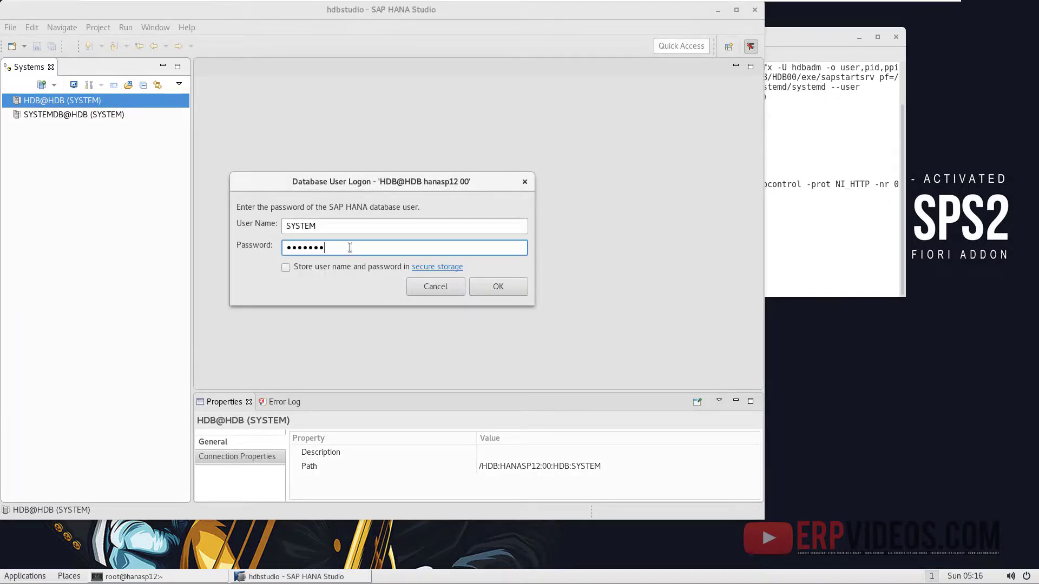
type("•")
left_click(510, 279)
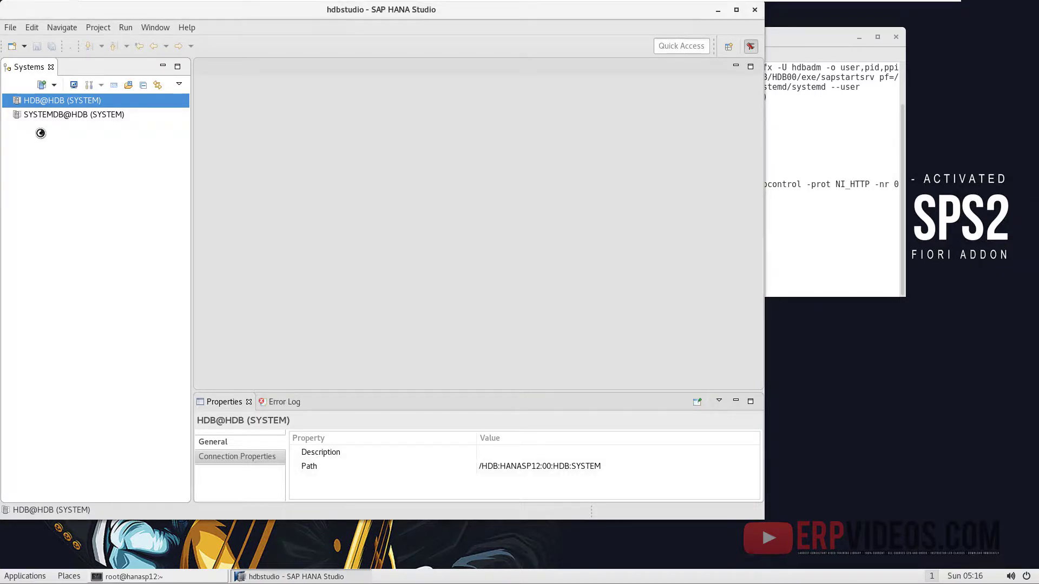
- Log on to SYSTEMDB@HDB, storing the user name and password
left_click(57, 117)
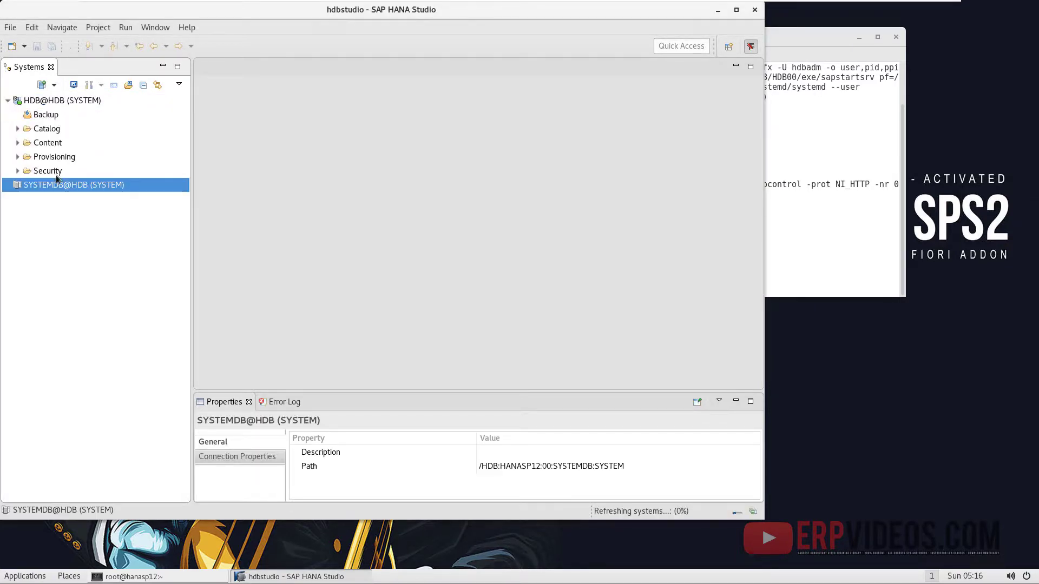
right_click(51, 186)
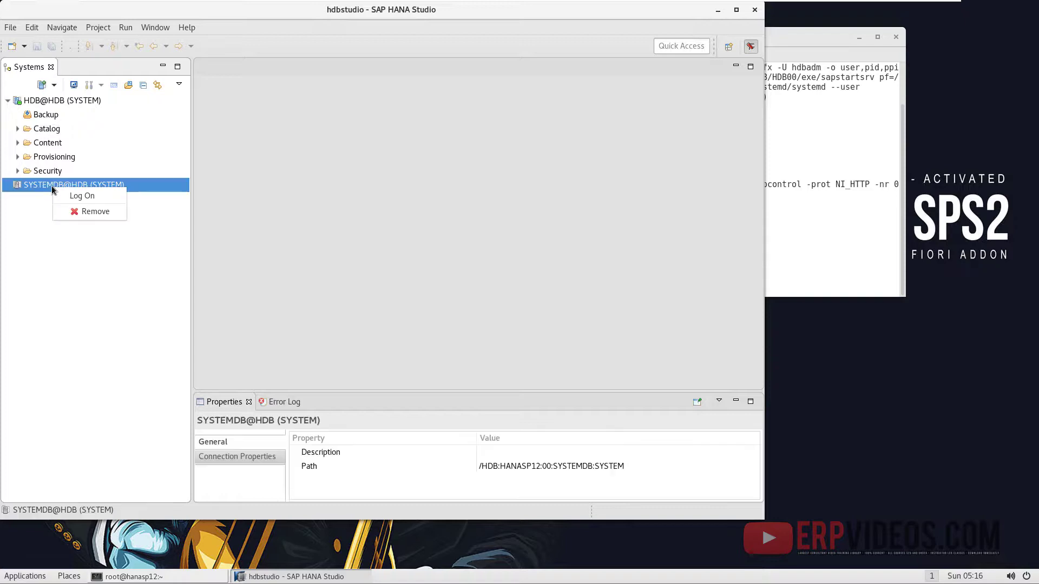
left_click(127, 191)
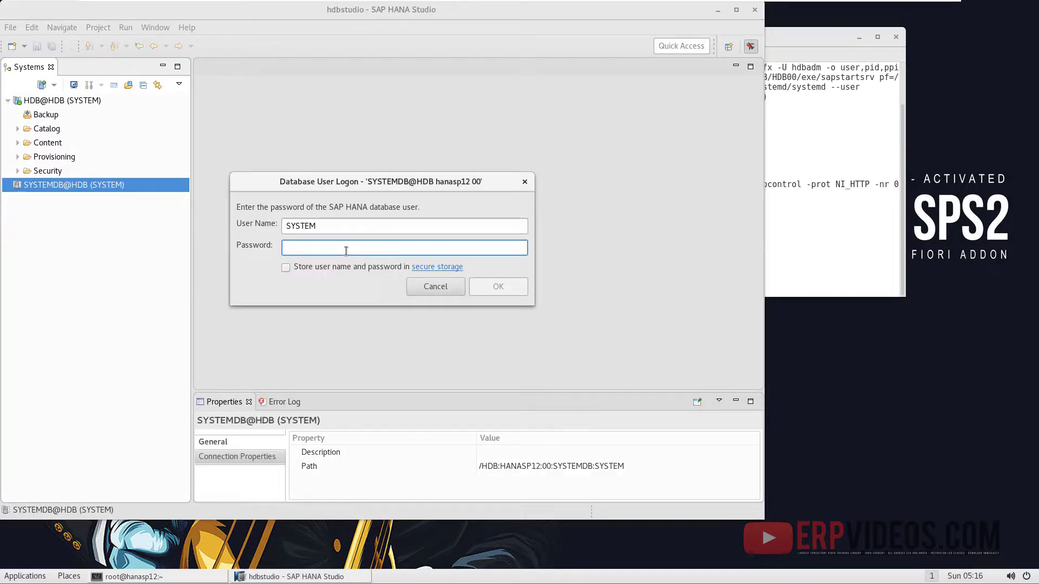
type("•••••••")
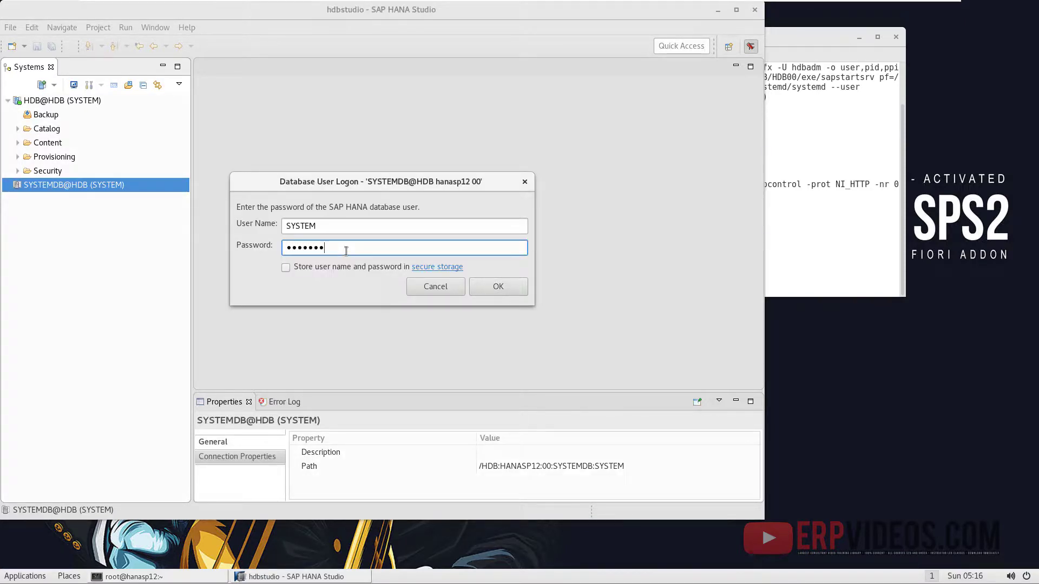
type("•")
key("Tab")
key("space")
left_click(514, 286)
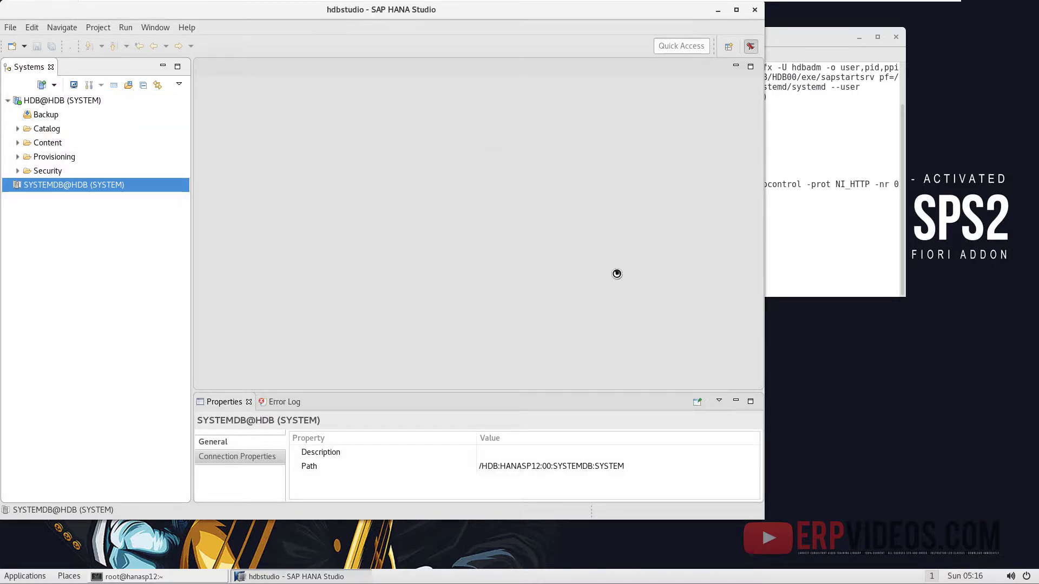
- Bring the terminal forward, then move to the S4HANA-1709 VM
left_click(817, 236)
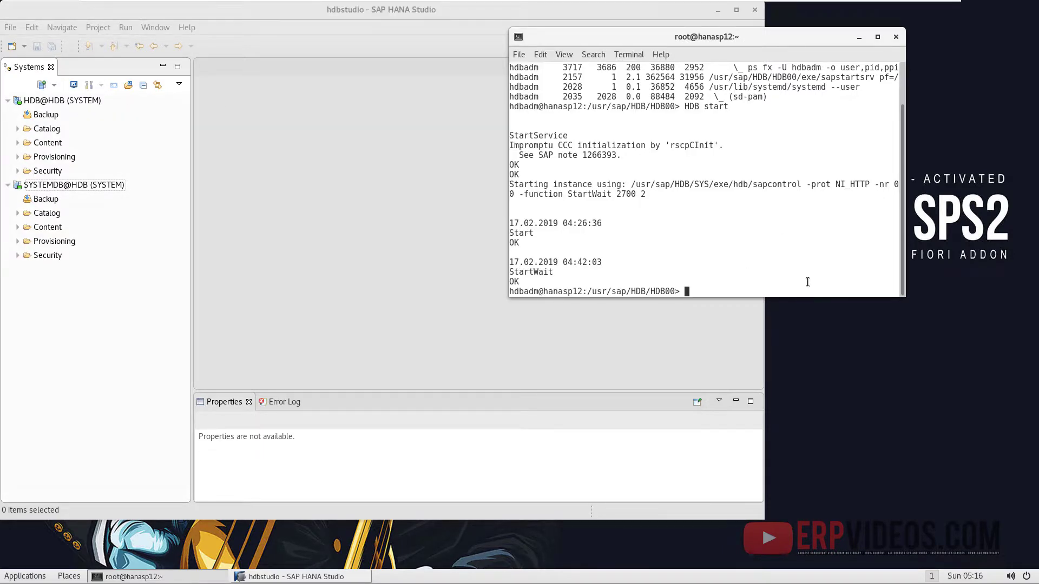
mouse_move(801, 20)
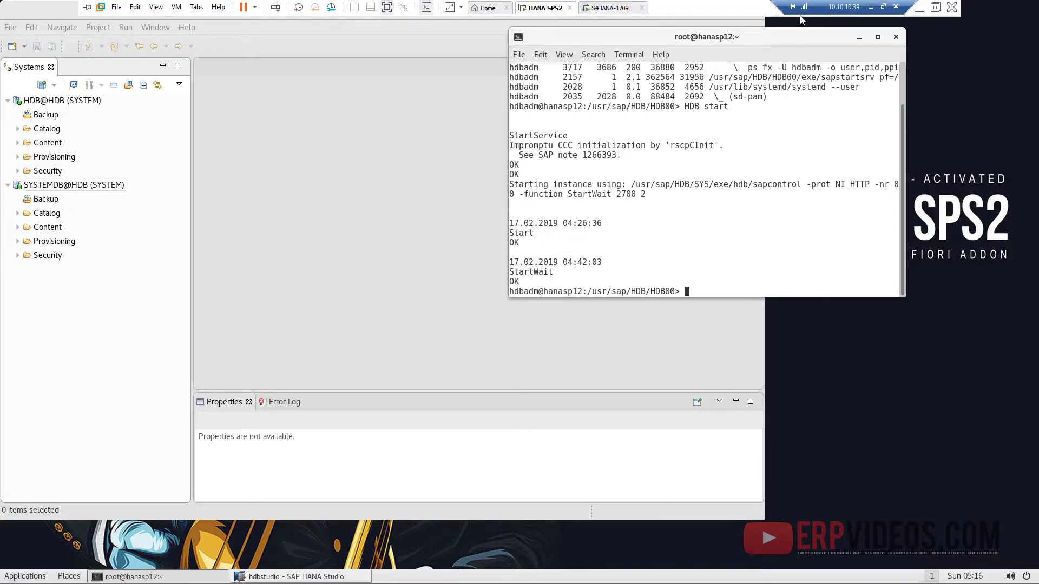
left_click(617, 12)
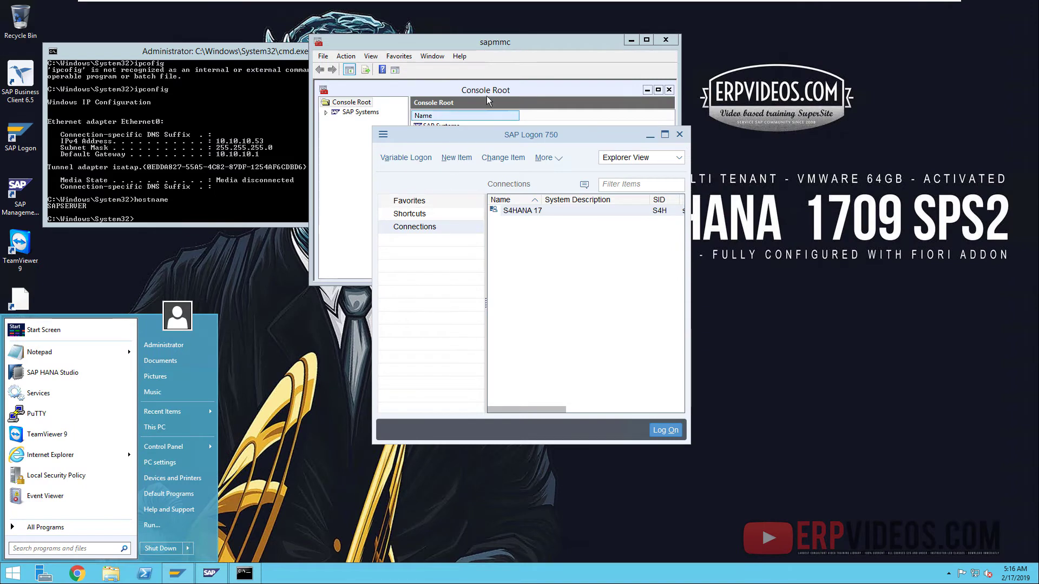
- Start the S4H system from the SAP Management Console and confirm the start
left_click(332, 113)
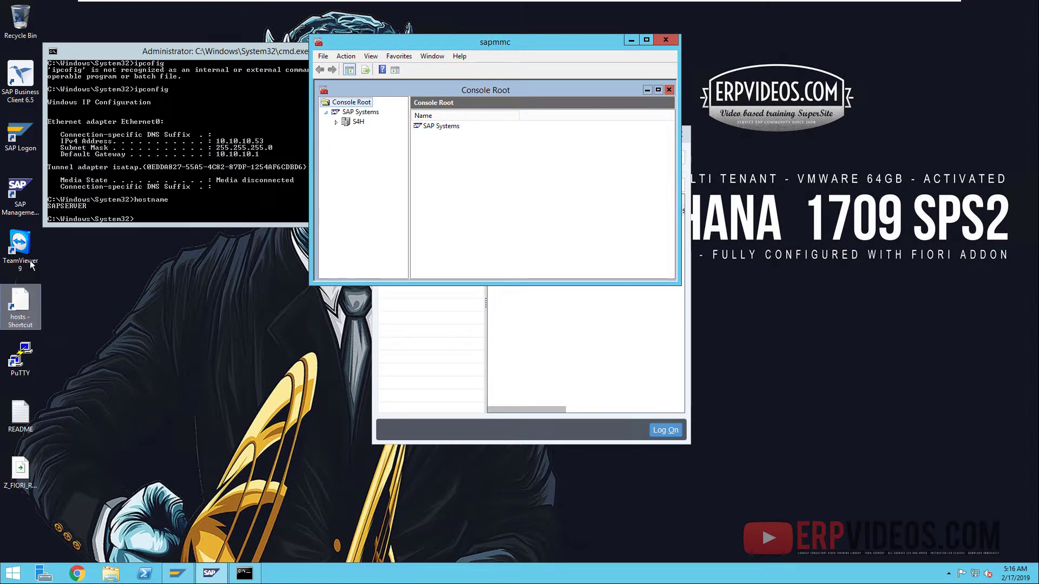
left_click(358, 122)
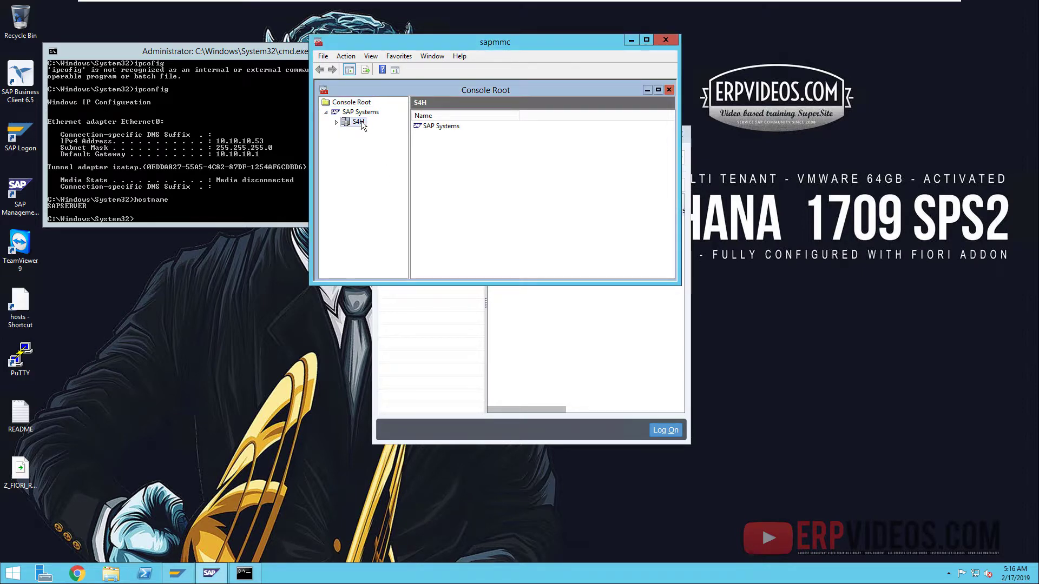
right_click(361, 123)
mouse_move(470, 179)
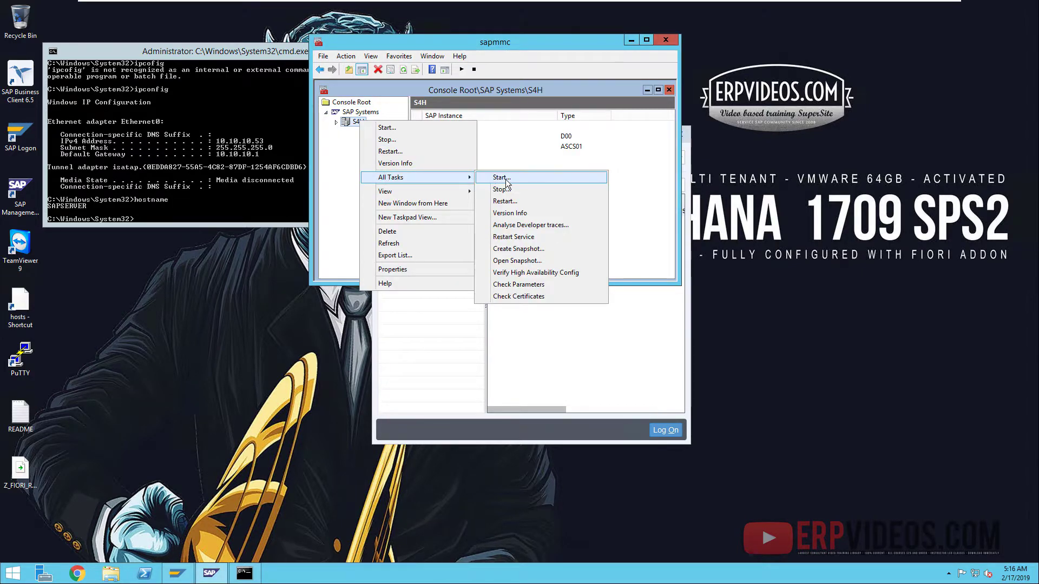
left_click(503, 179)
left_click(446, 194)
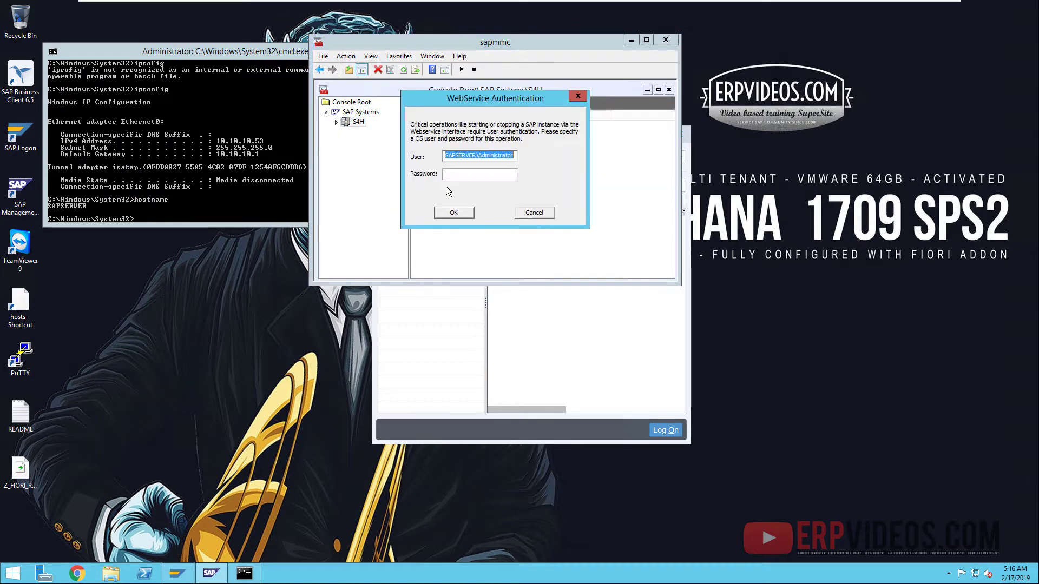
- Authorise the start with the OS Administrator password, re-entering it after the first attempt
left_click(493, 174)
type("****")
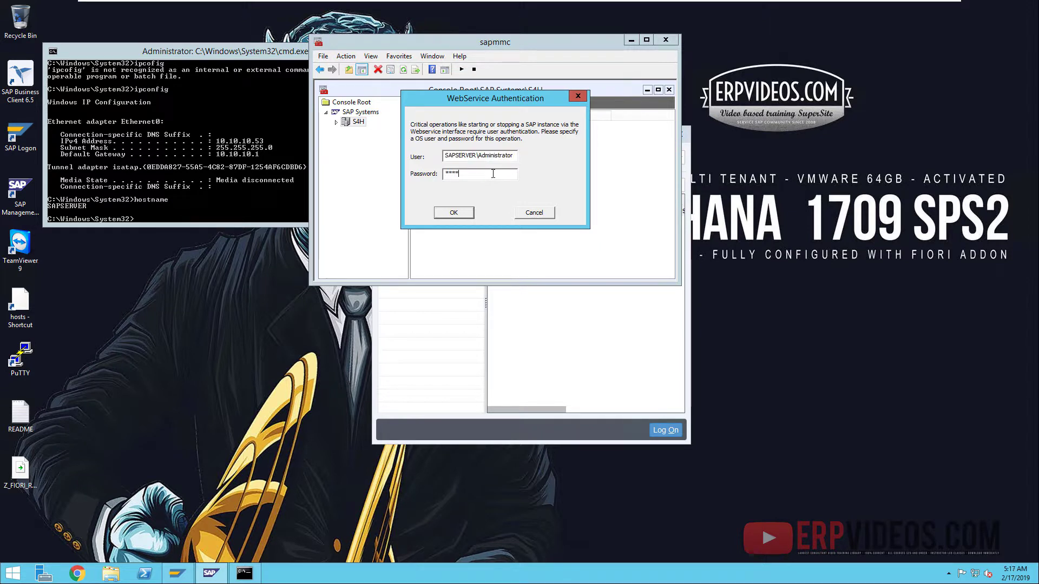
key("Return")
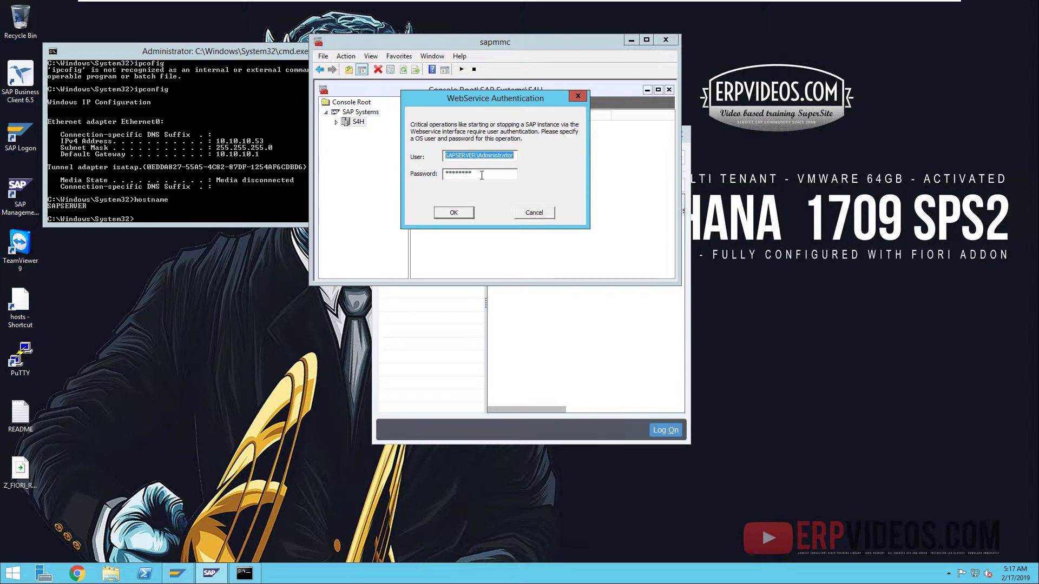
double_click(481, 174)
type("**")
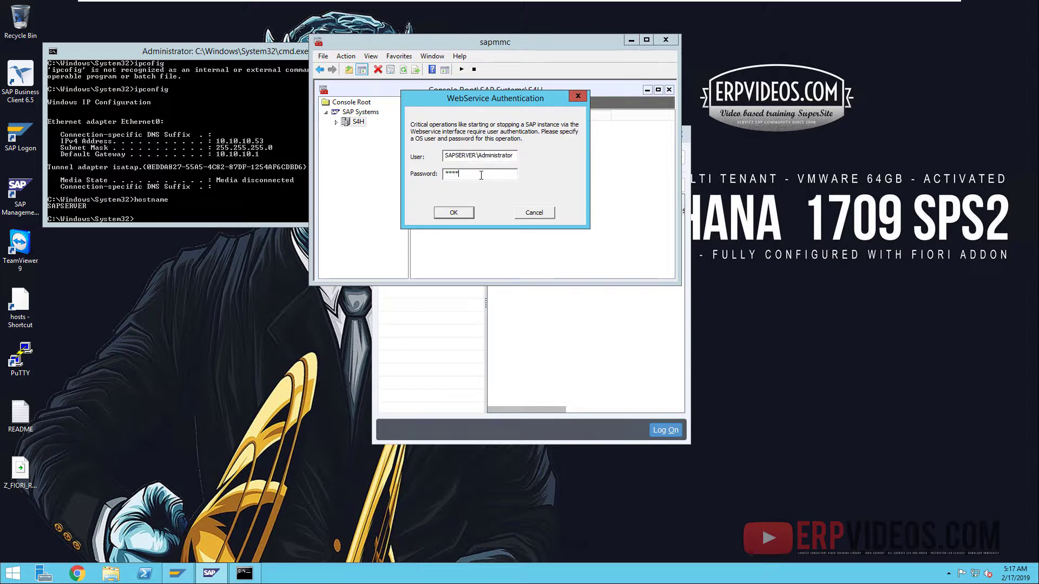
type("*****")
key("Return")
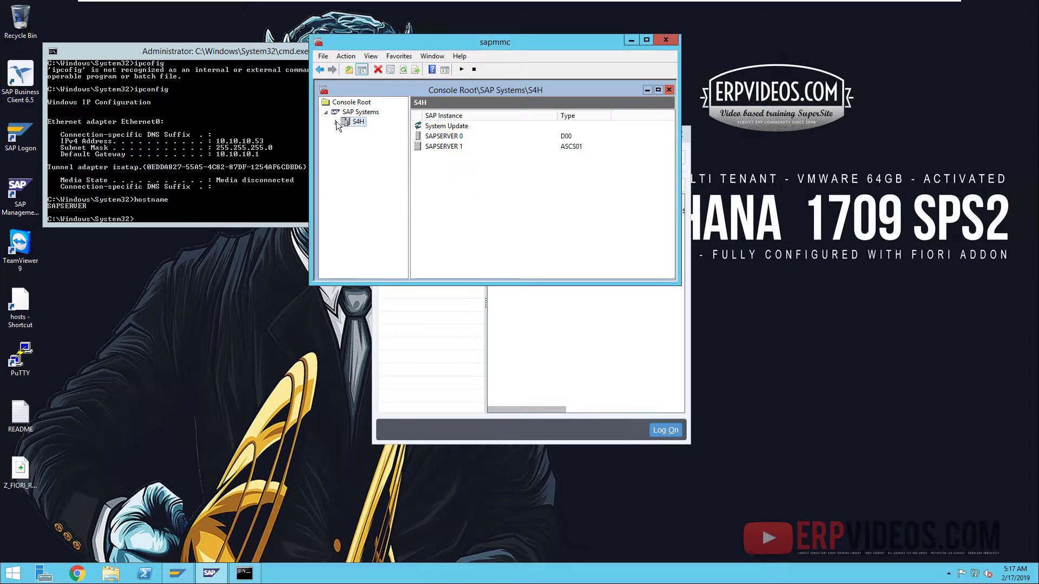
- Show SAPSERVER 0's AS ABAP work-process table and refresh it several times
left_click(404, 69)
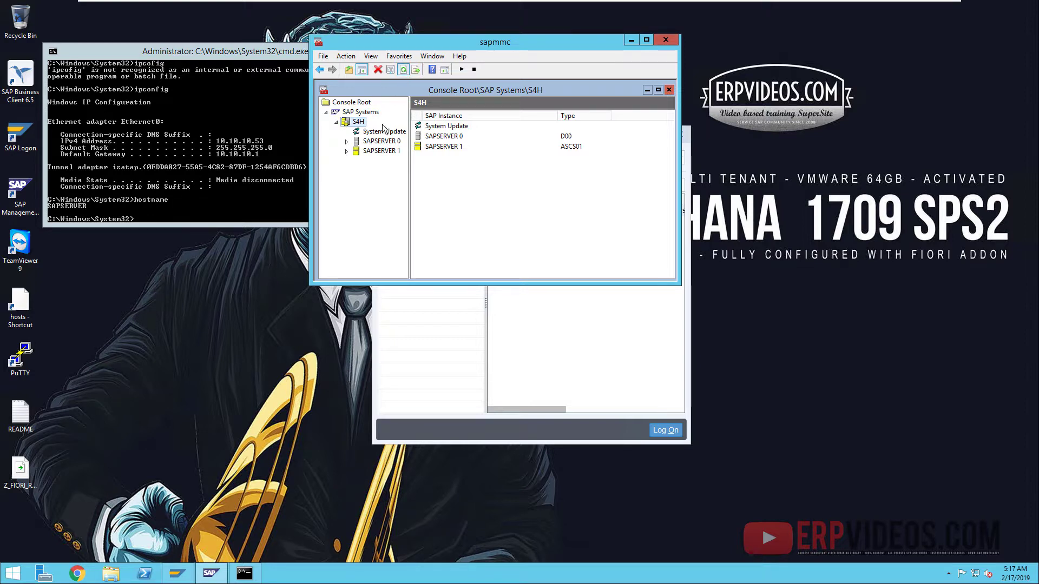
left_click(347, 142)
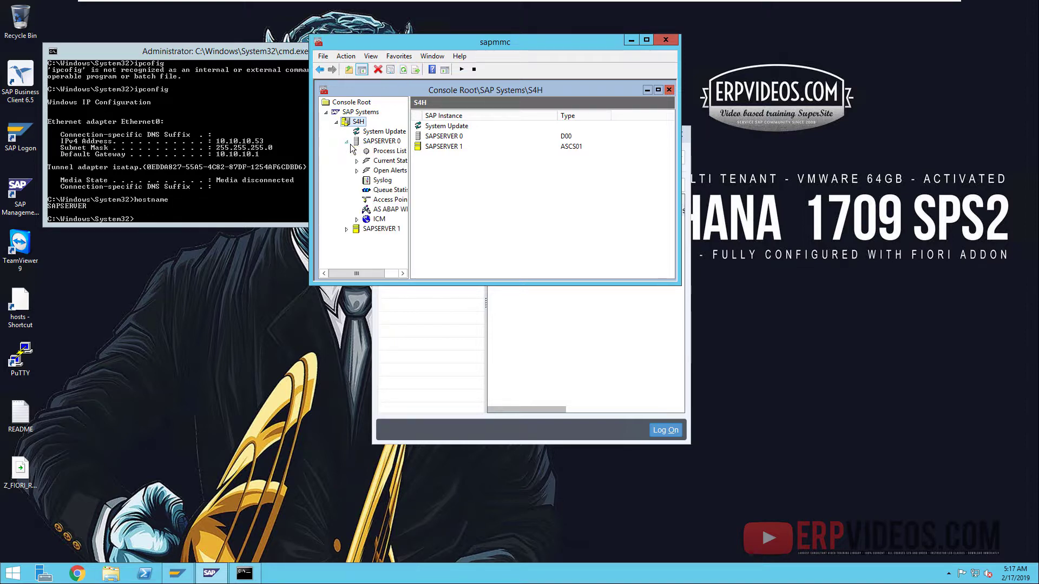
left_click(389, 210)
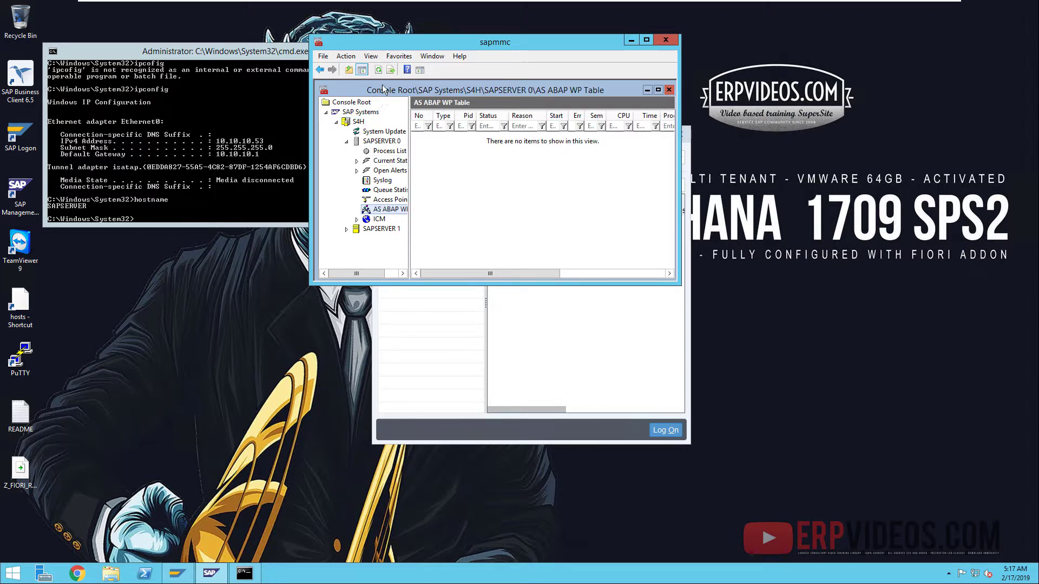
left_click(378, 69)
left_click(377, 69)
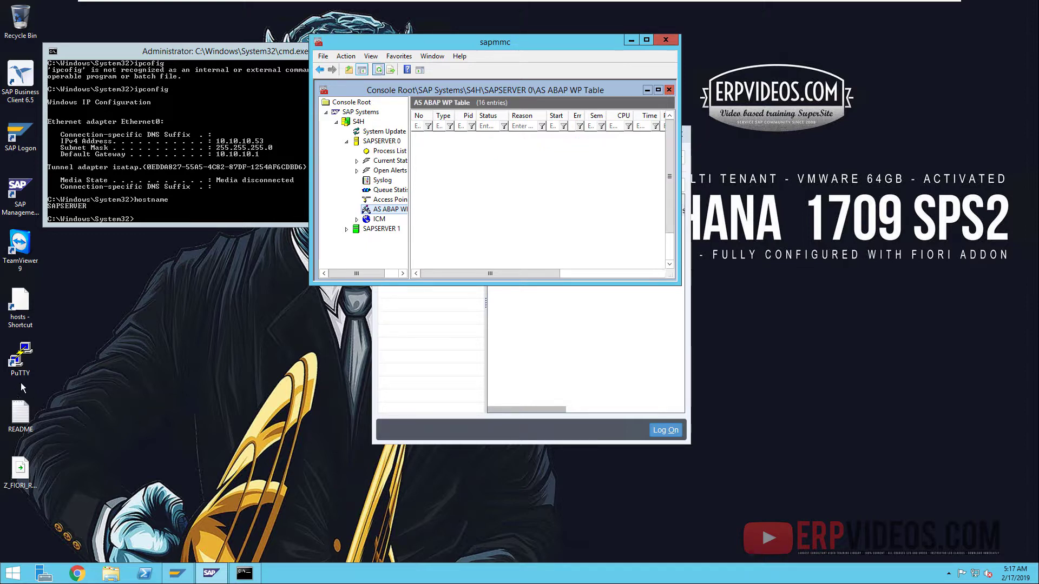
left_click(378, 70)
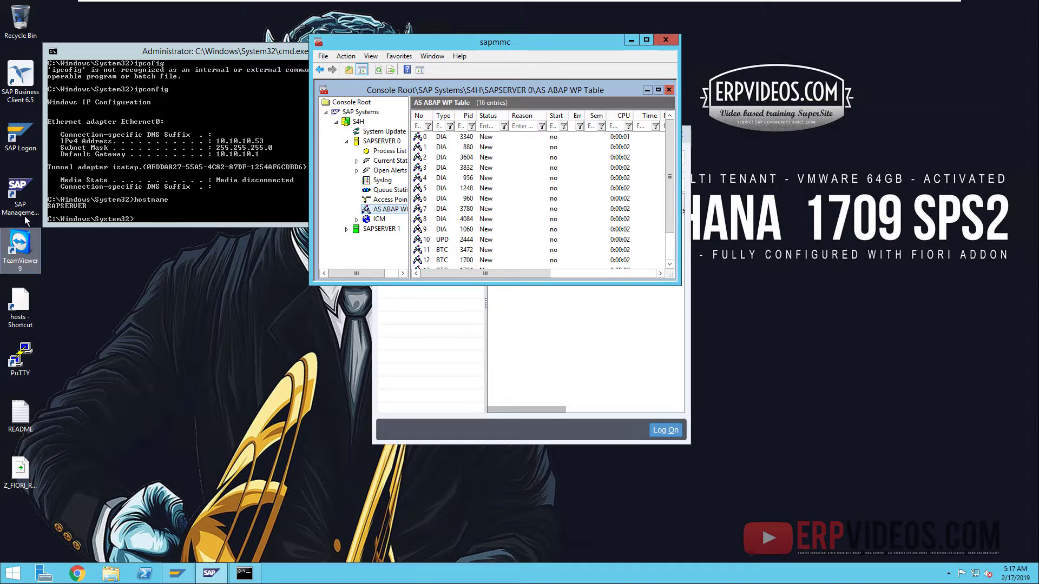
- Move SAP Logon to the right and recheck the work-process table and S4H instance list
left_click(178, 573)
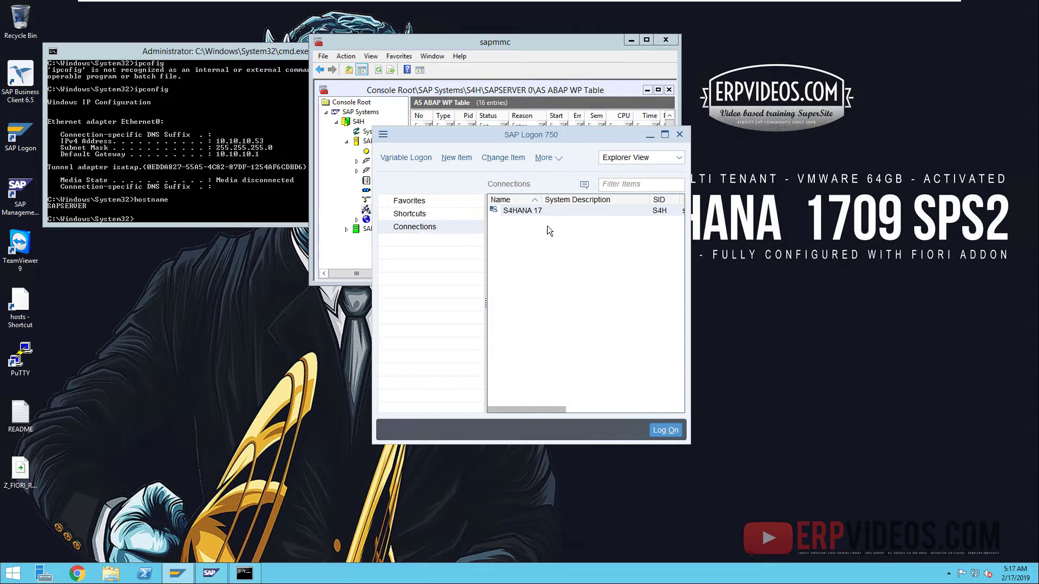
left_click_drag(531, 135, 775, 150)
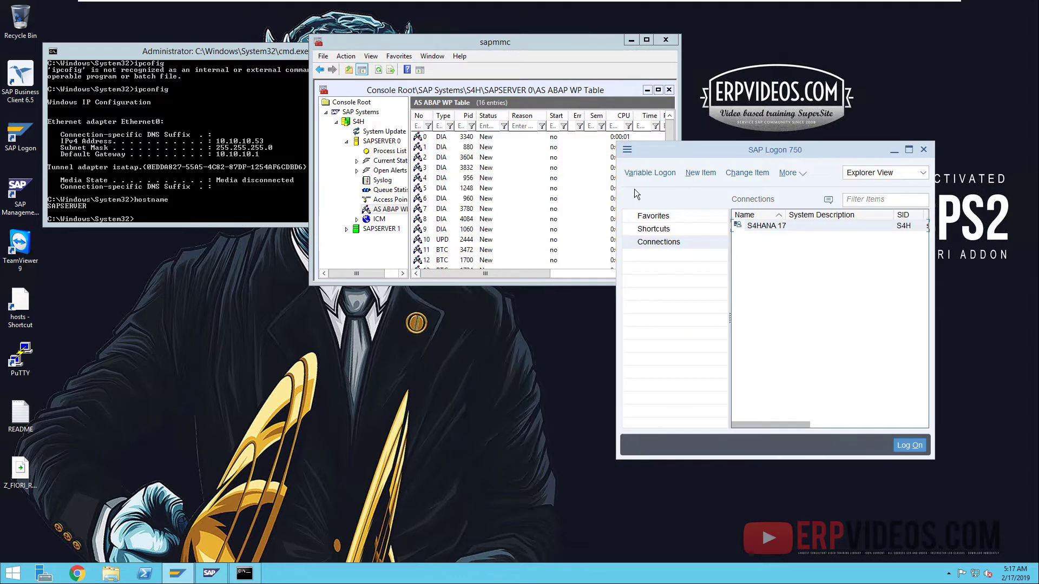
left_click(381, 71)
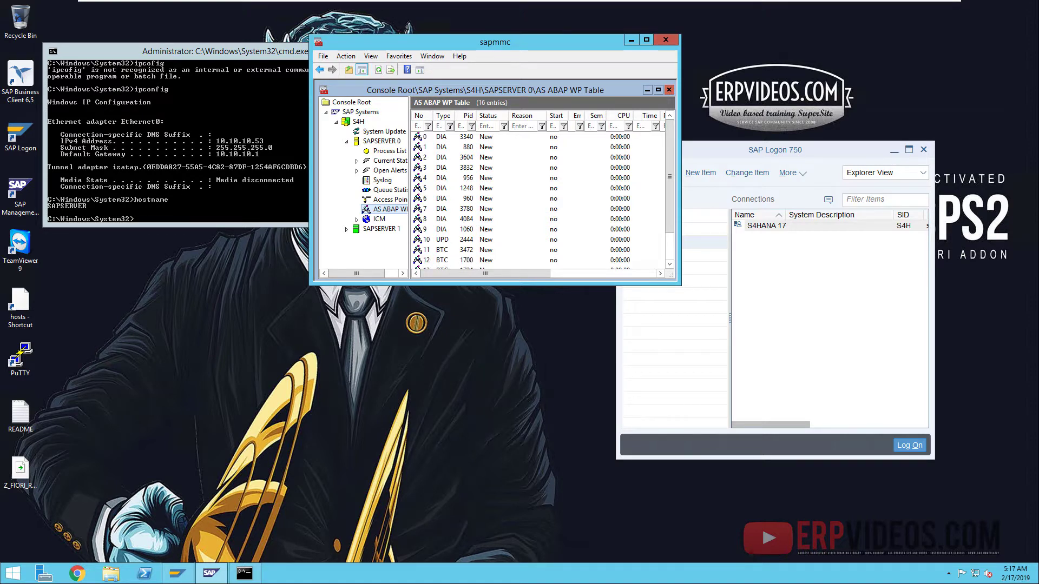
left_click(496, 197)
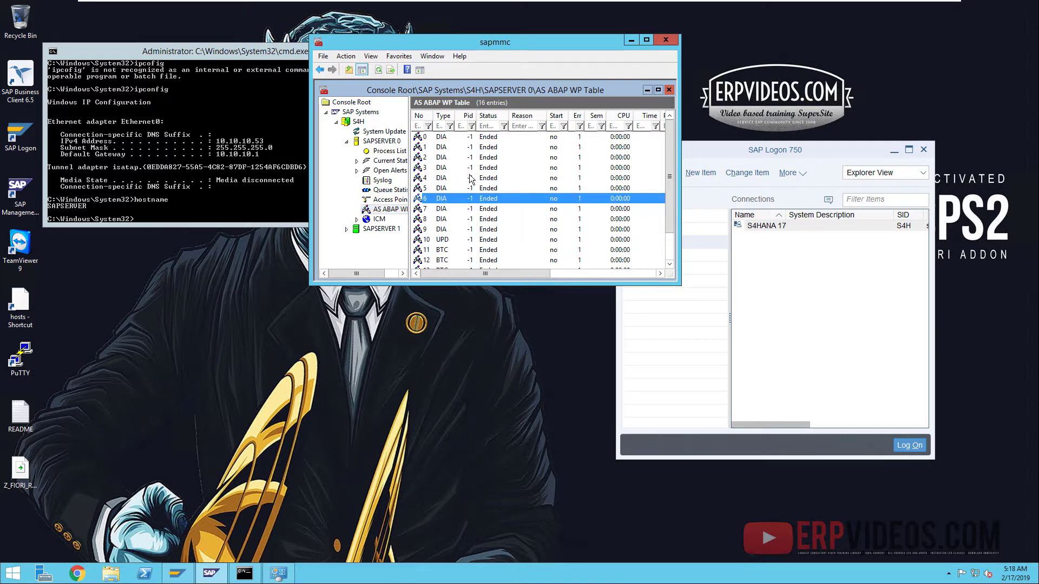
left_click(359, 121)
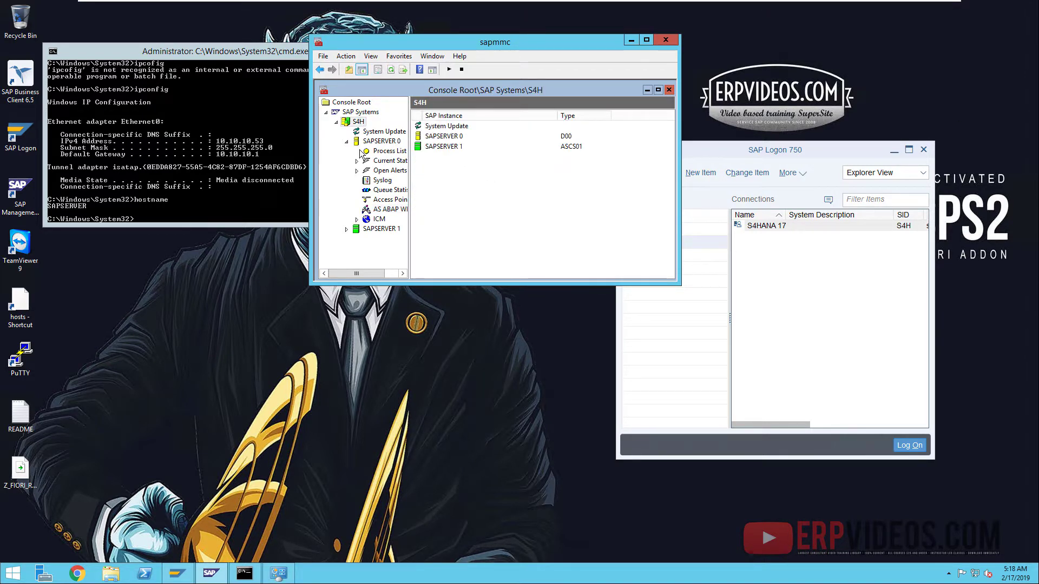
left_click(389, 210)
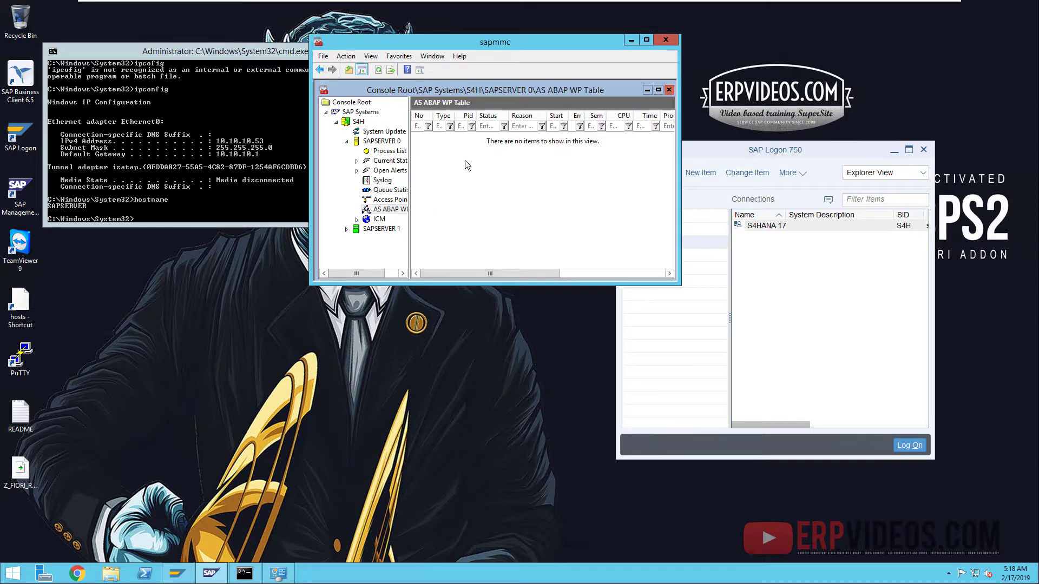
left_click(13, 573)
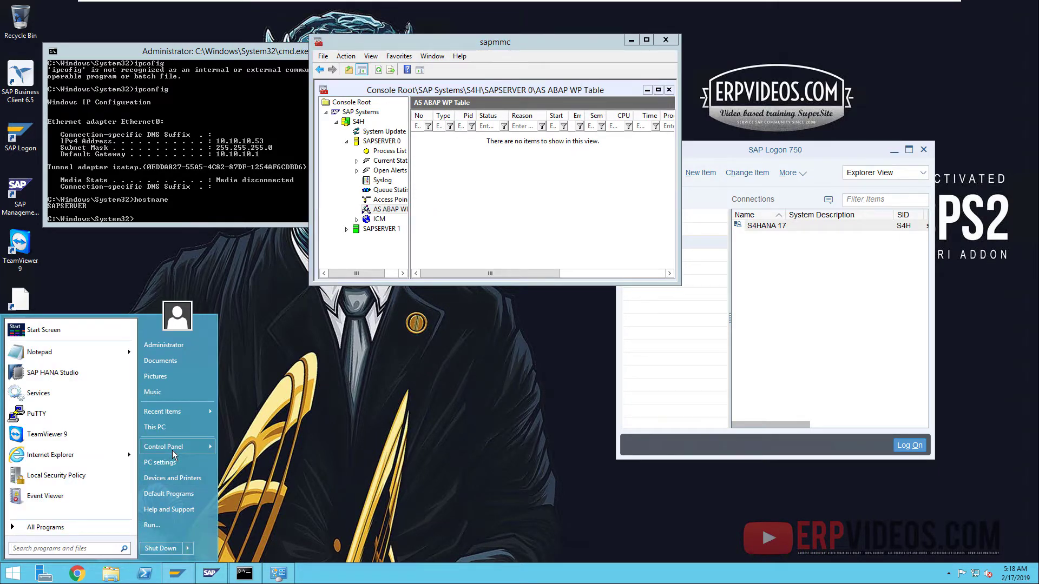
- Open the Virtual Memory settings via System's advanced performance options
mouse_move(172, 450)
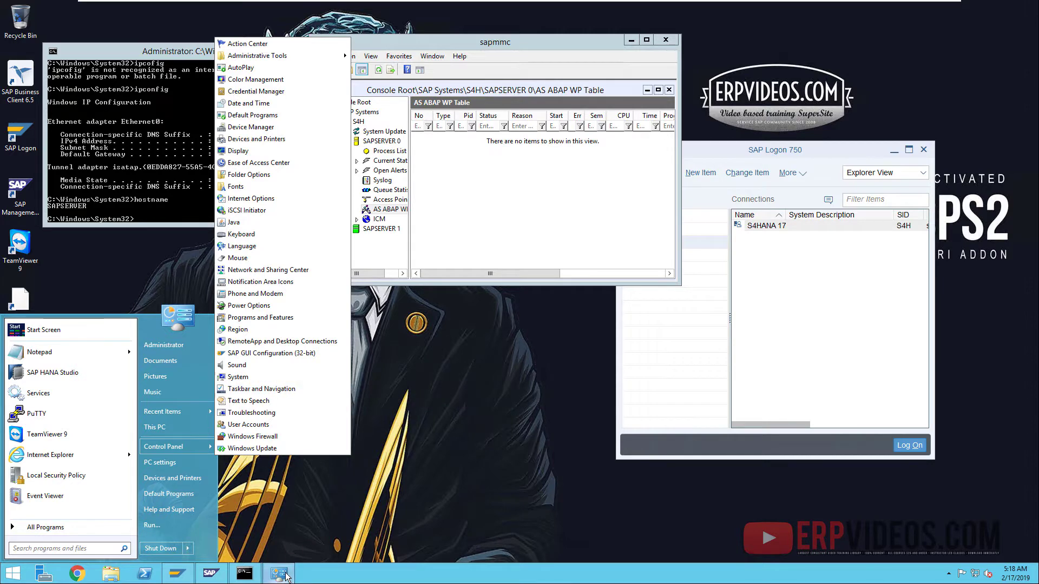
left_click(239, 376)
left_click(255, 216)
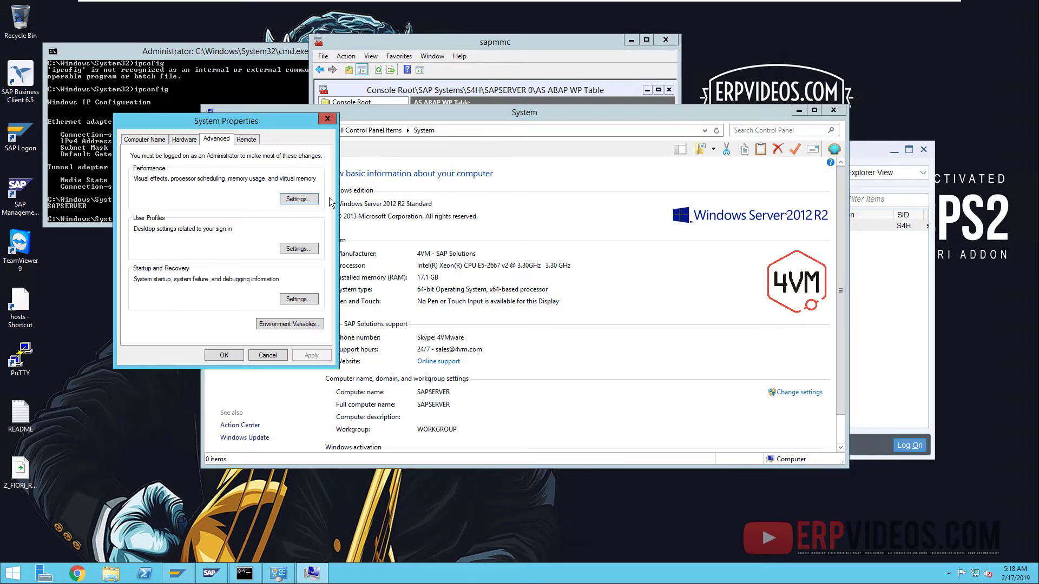
left_click(297, 199)
left_click(196, 180)
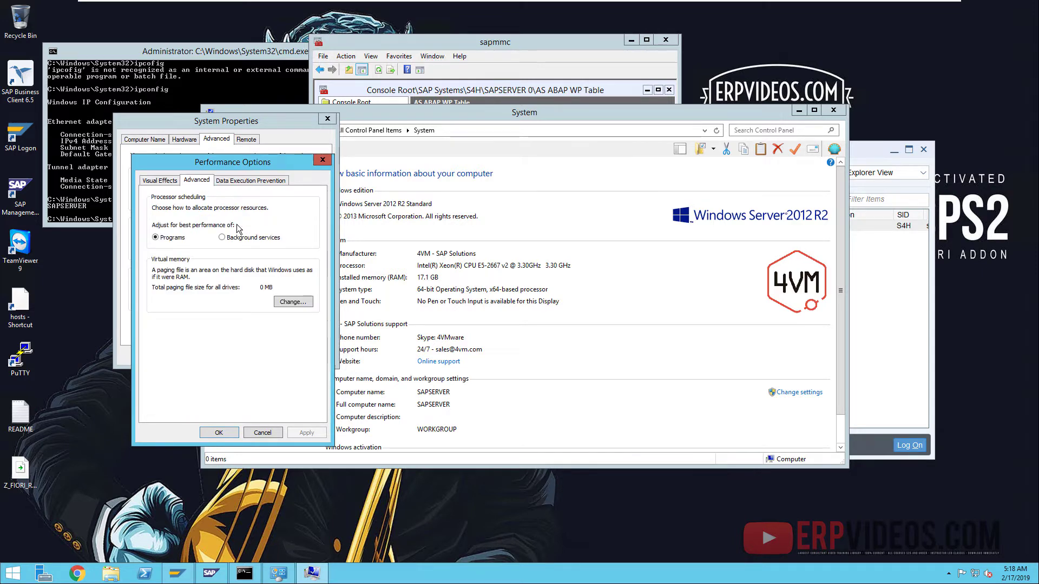
left_click(293, 302)
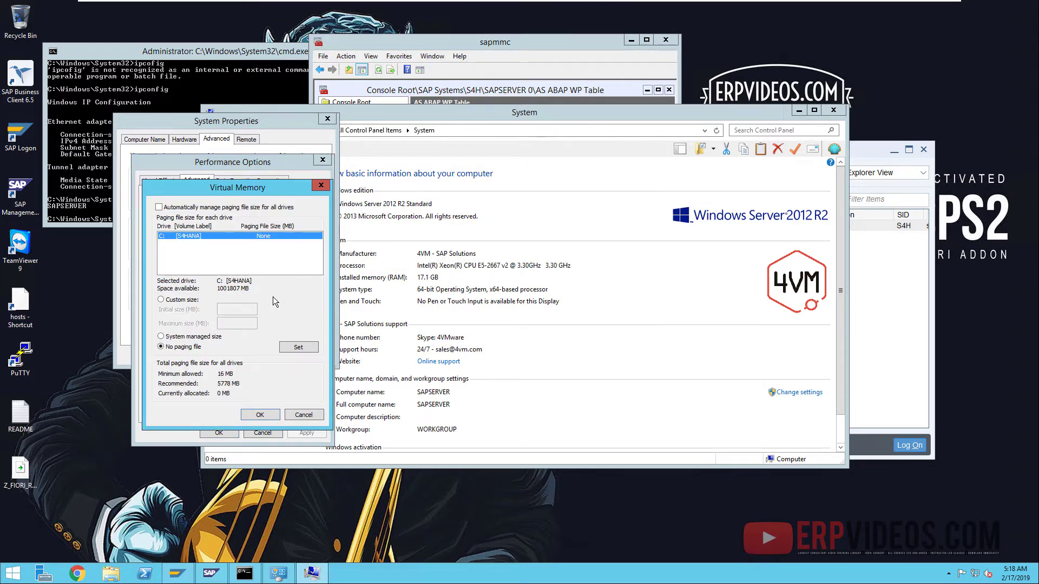
- Give drive C: a custom 120000–135000 MB paging file and close the dialogs
left_click(178, 301)
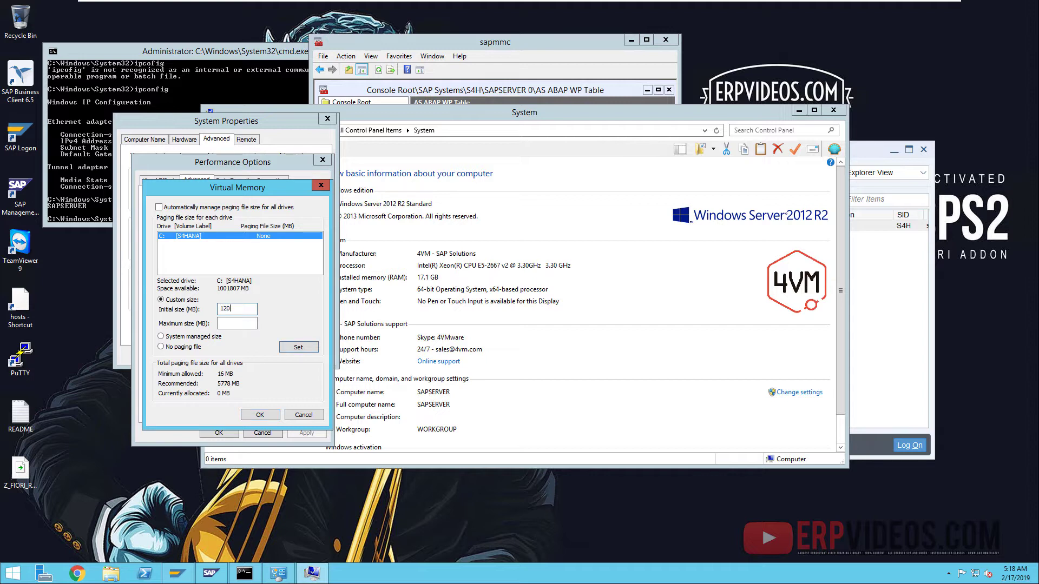
key("Tab")
type("135000")
left_click(297, 348)
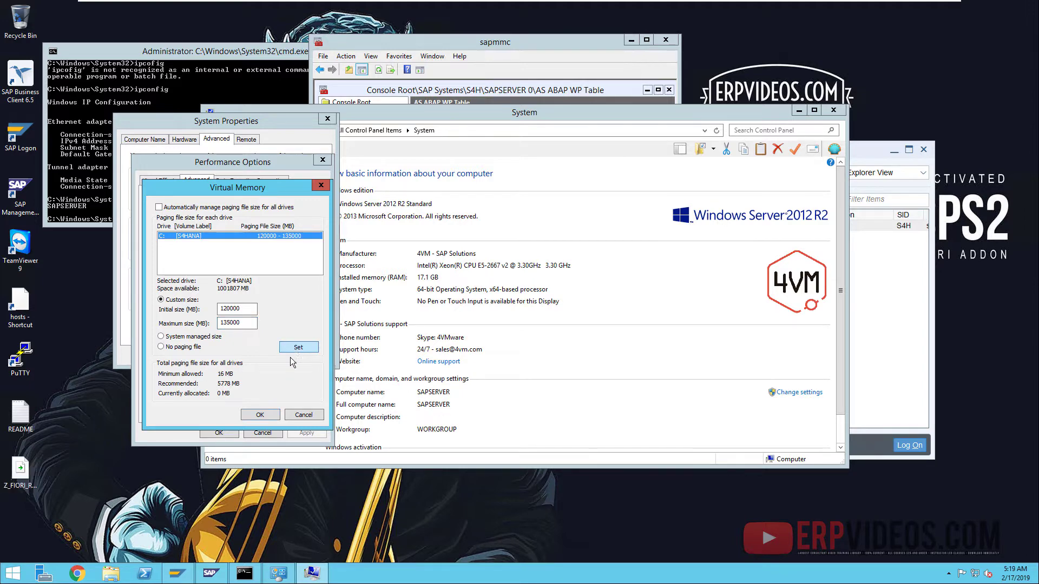
left_click(259, 415)
left_click(215, 434)
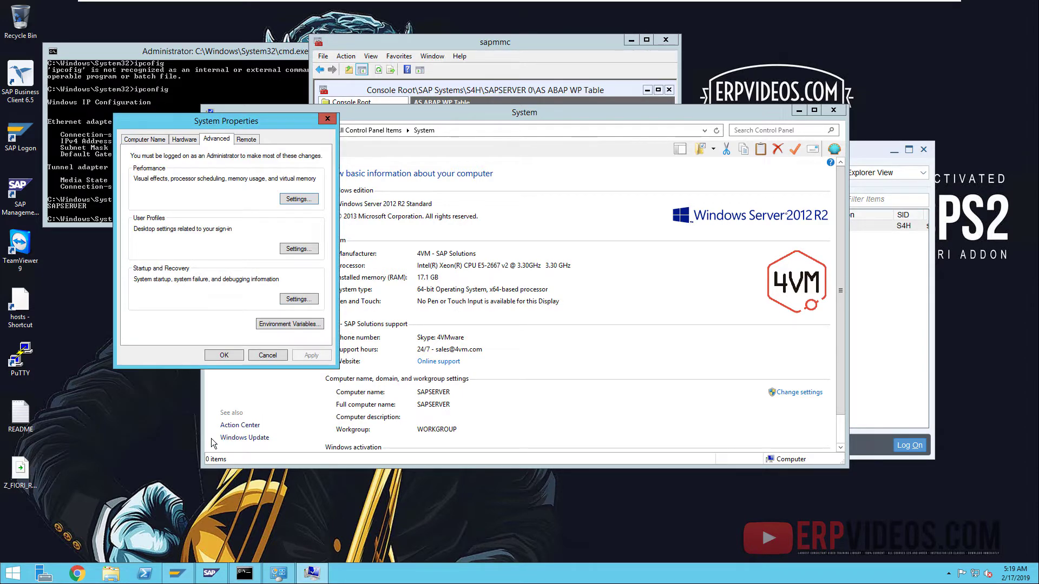
left_click(211, 351)
- Check the recommended swap file size in the README notes
double_click(10, 429)
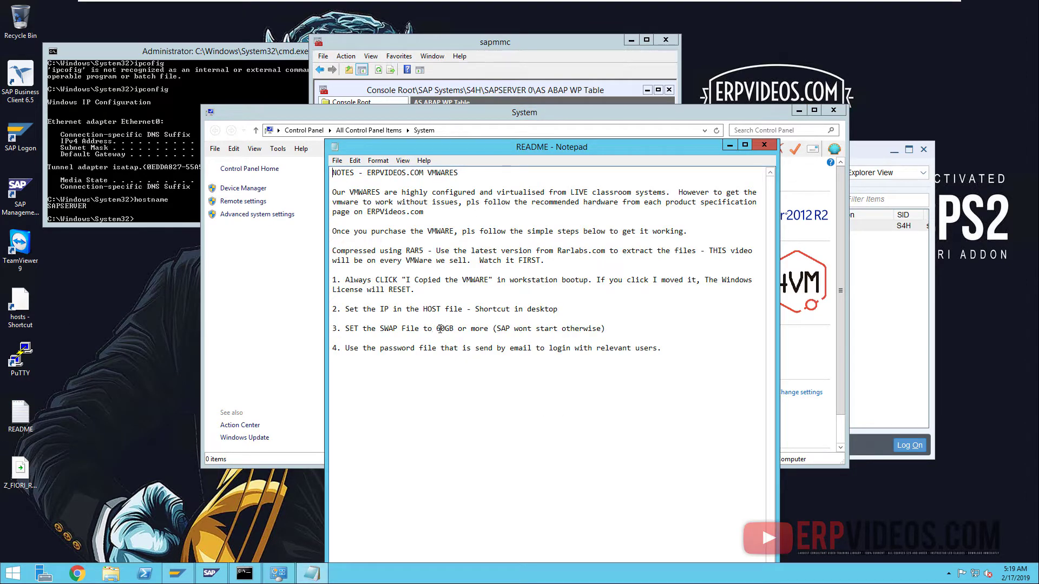
mouse_move(440, 329)
left_mouse_down()
mouse_move(458, 330)
mouse_move(448, 332)
left_mouse_up()
left_click(764, 144)
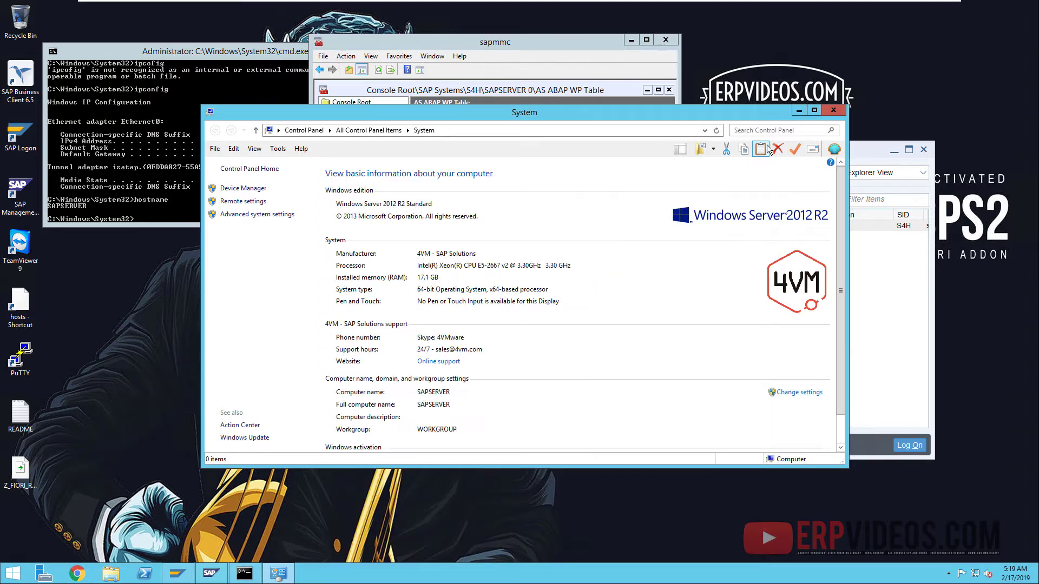
- Close the System window and restart all S4H instances
left_click(842, 110)
right_click(364, 122)
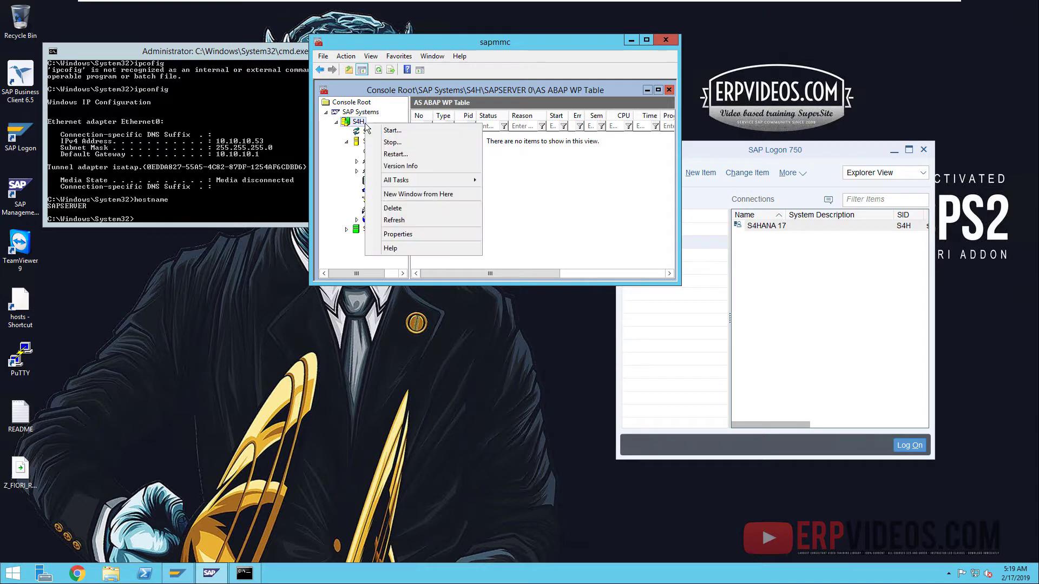
mouse_move(401, 180)
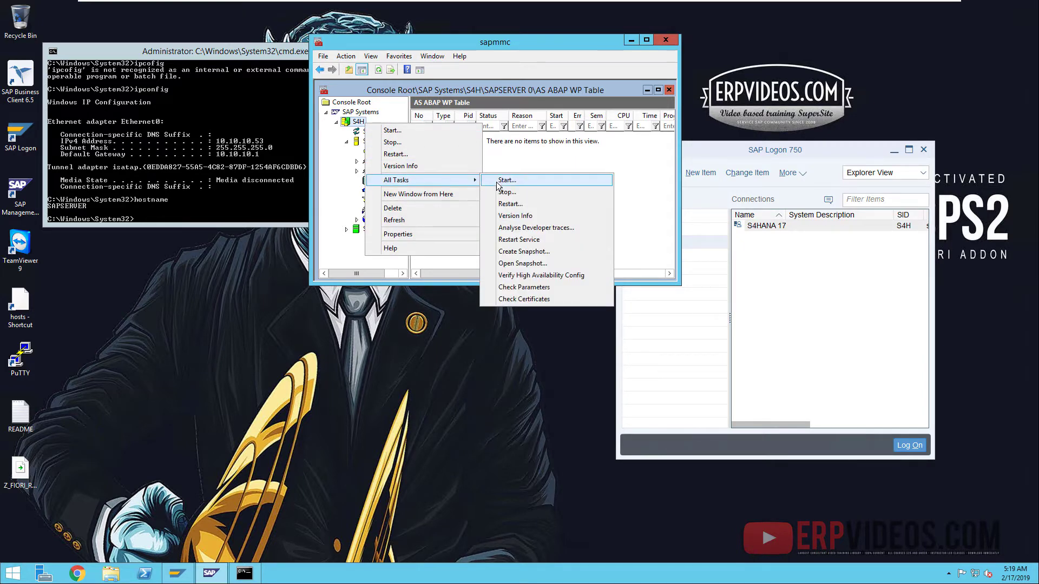
left_click(504, 205)
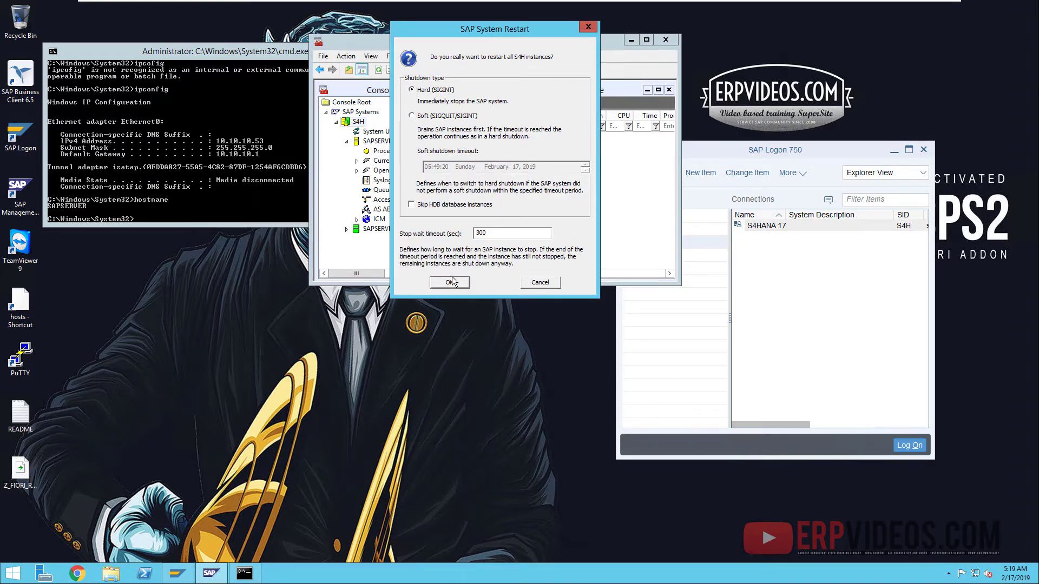
left_click(450, 281)
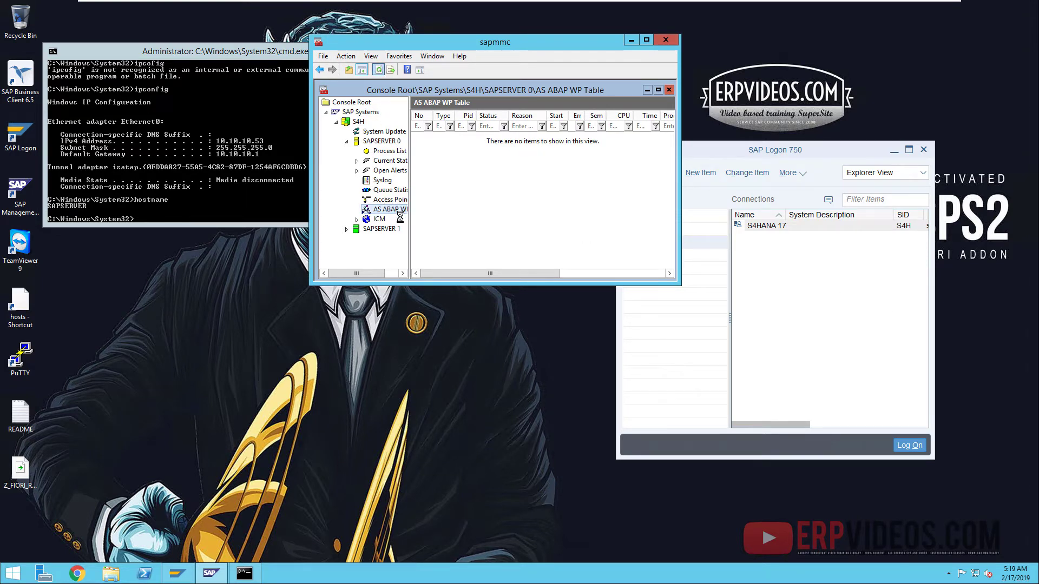
- Refresh the AS ABAP work-process table until 16 work processes appear
left_click(379, 69)
left_click(378, 70)
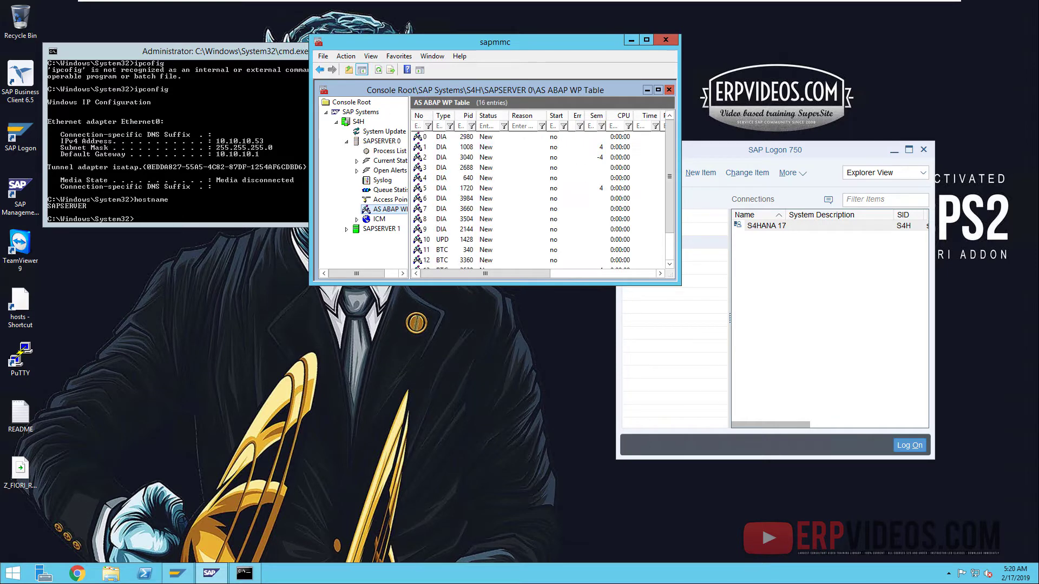
left_click(378, 70)
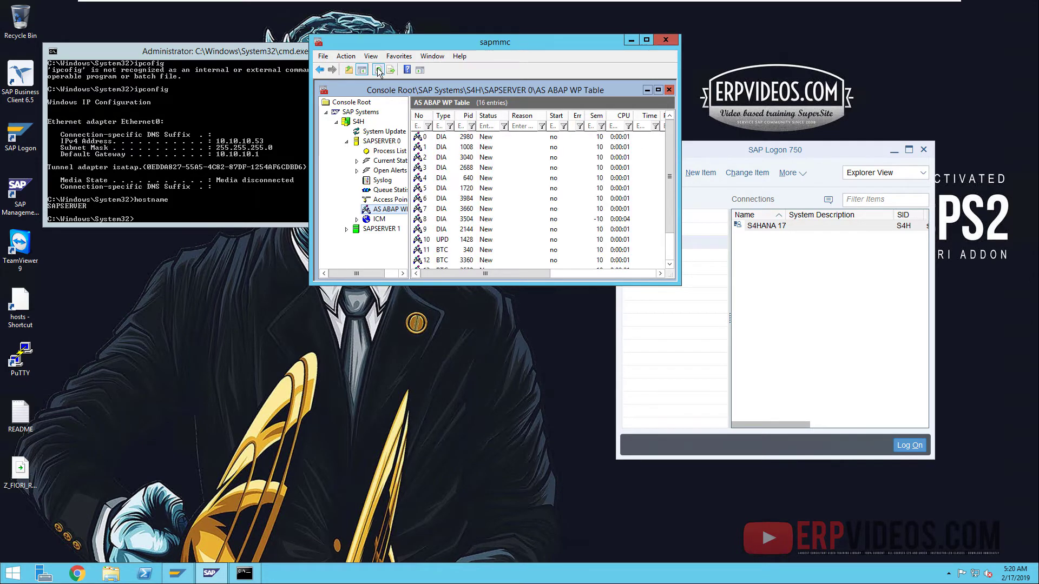
left_click(378, 72)
left_click(378, 72)
left_click(14, 405)
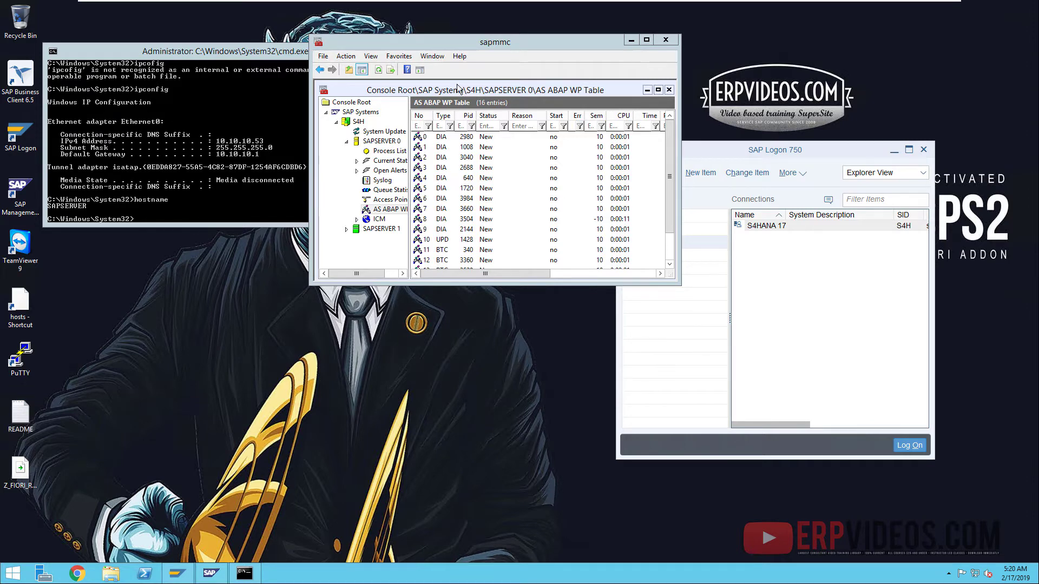
left_click(378, 72)
left_click(378, 72)
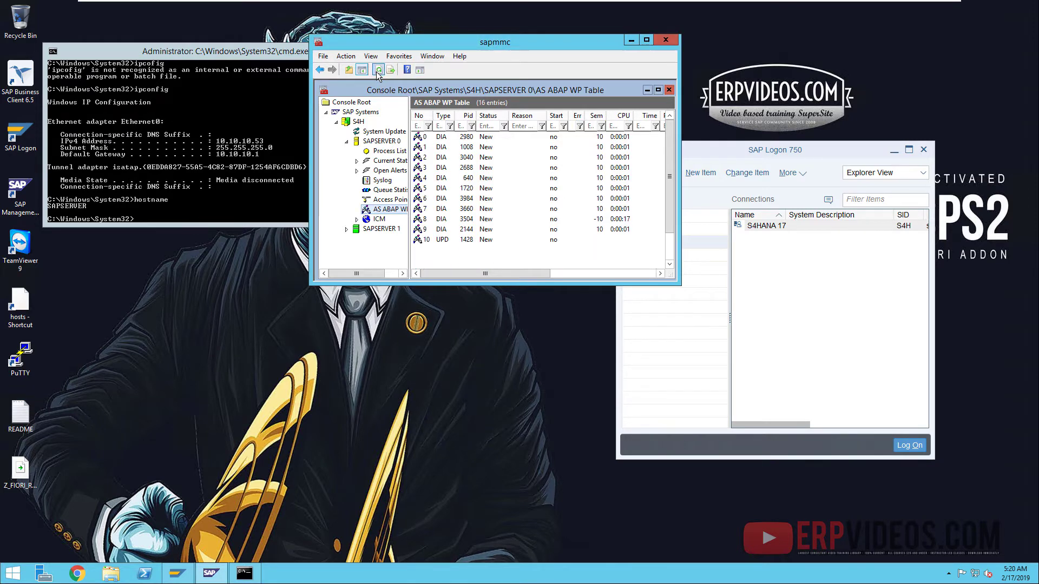
left_click(377, 73)
- On the HANA SPS2 VM, confirm SYSTEMDB's license is valid, permanent, 1024 GB
mouse_move(490, 1)
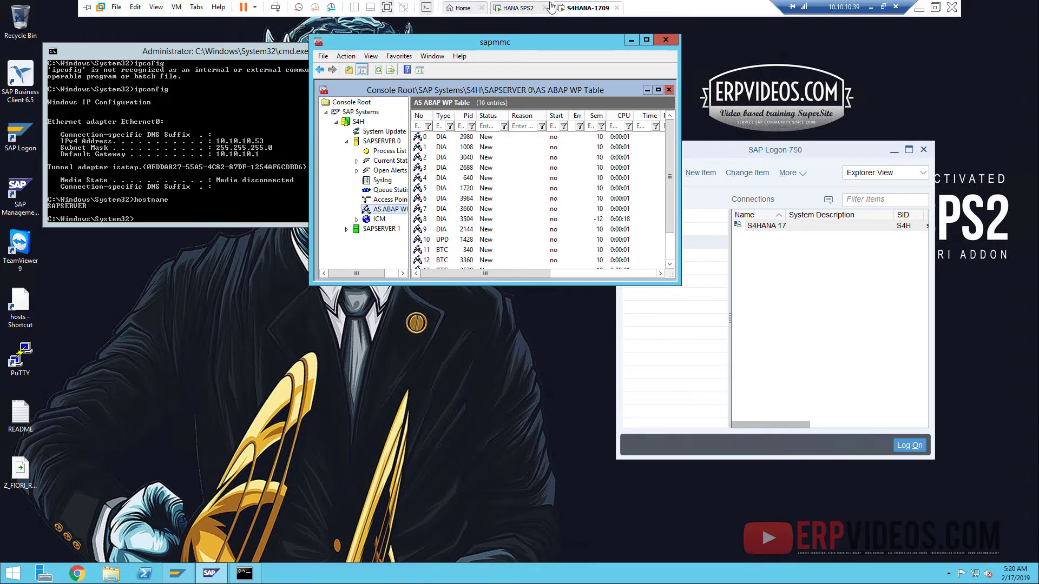
left_click(525, 8)
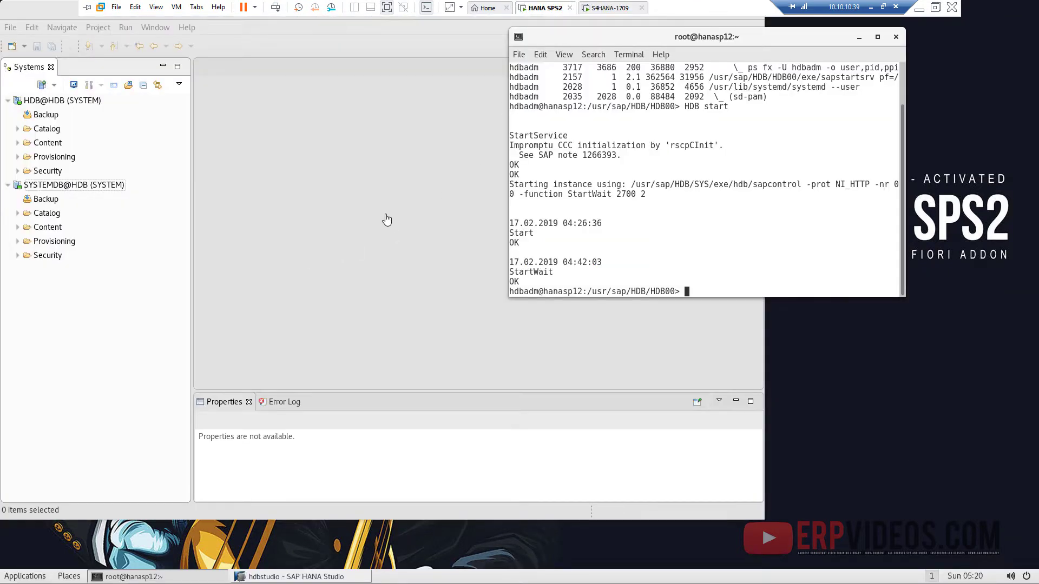
left_click(50, 188)
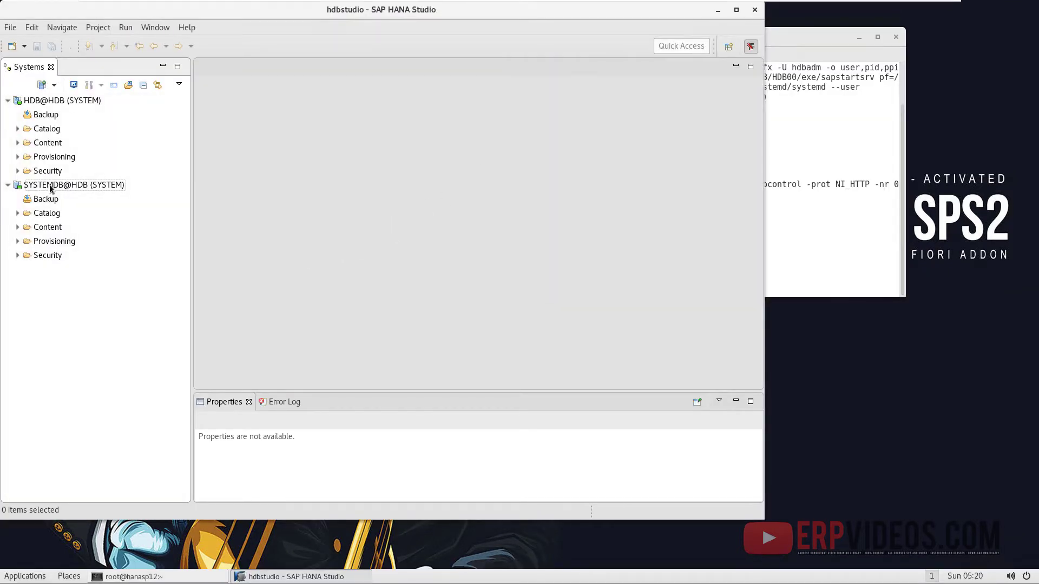
right_click(50, 187)
left_click(103, 351)
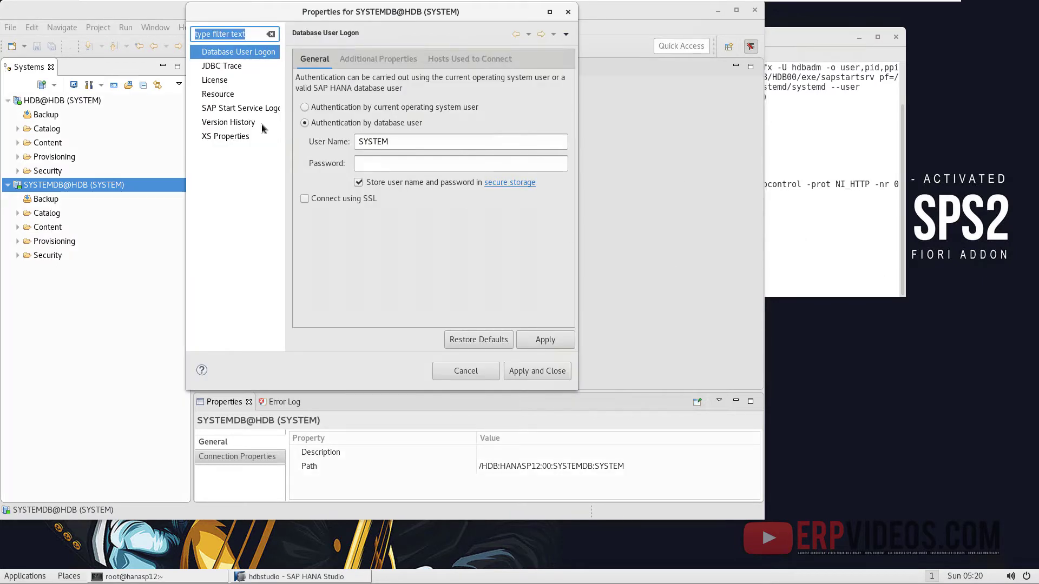
left_click(220, 82)
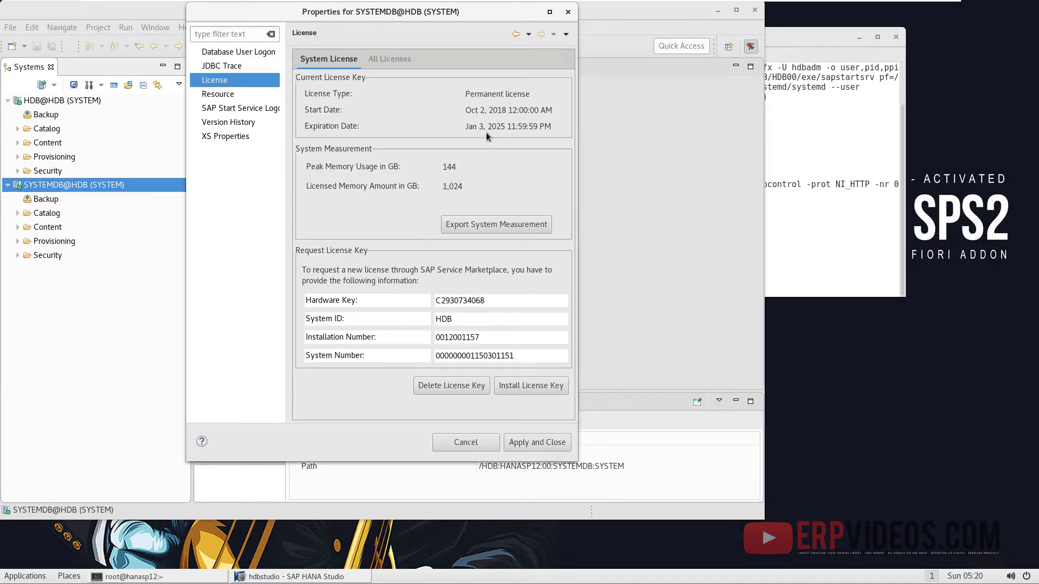
left_click(405, 59)
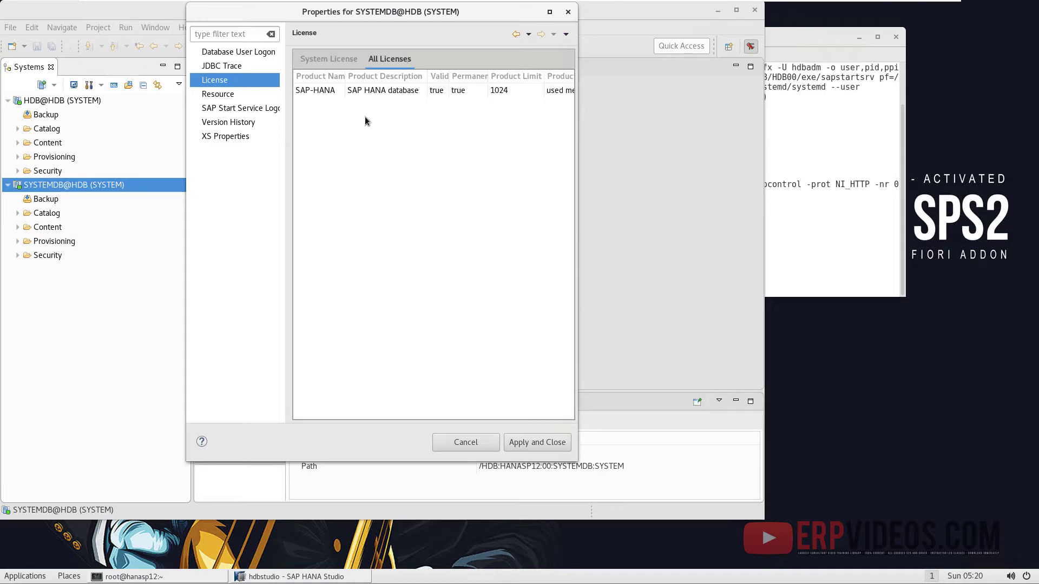
left_click(365, 91)
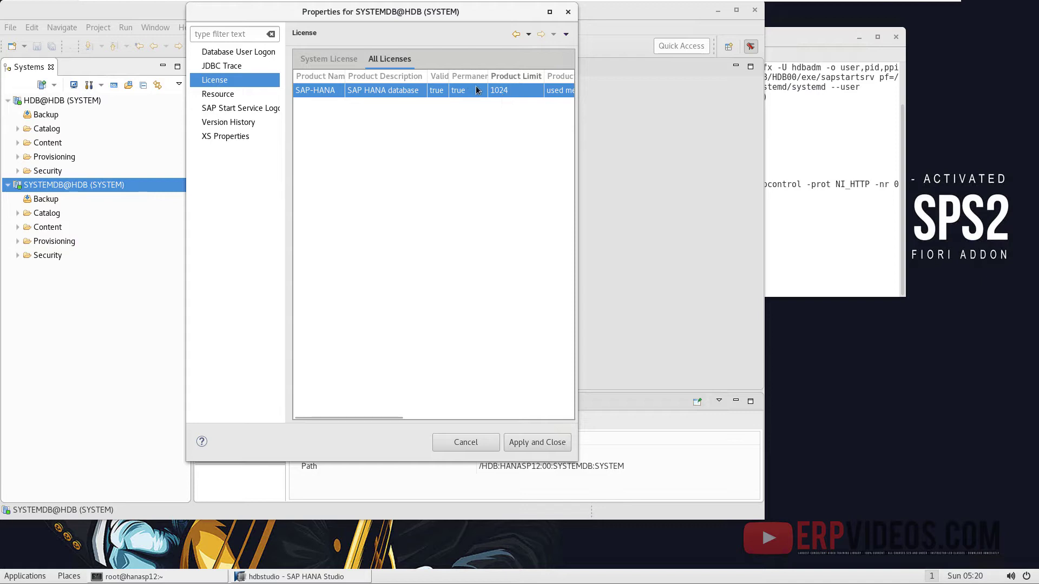
left_click(568, 12)
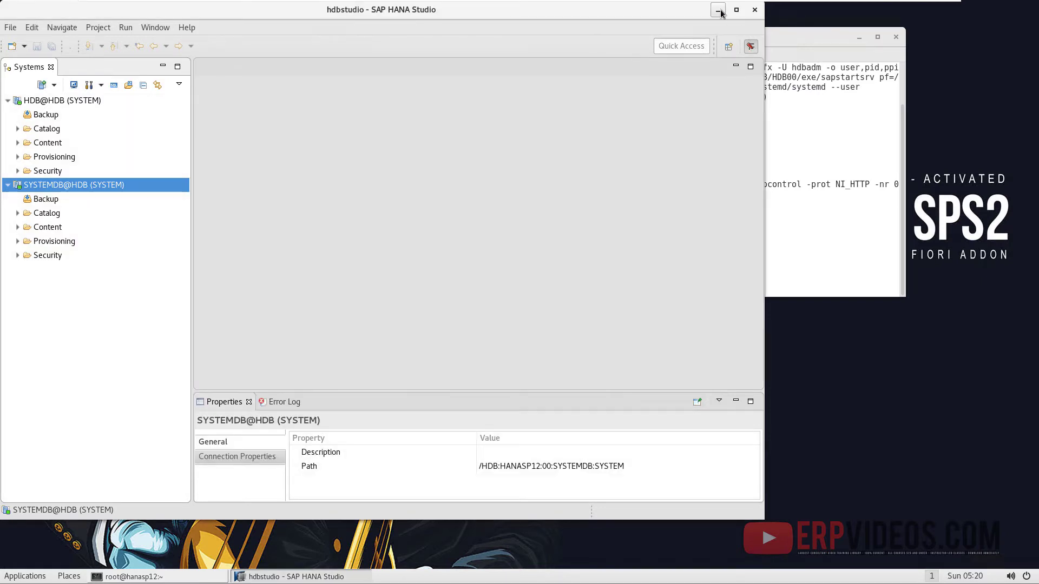
- Open the SYSTEMDB administration console, then minimise HANA Studio
left_click(718, 11)
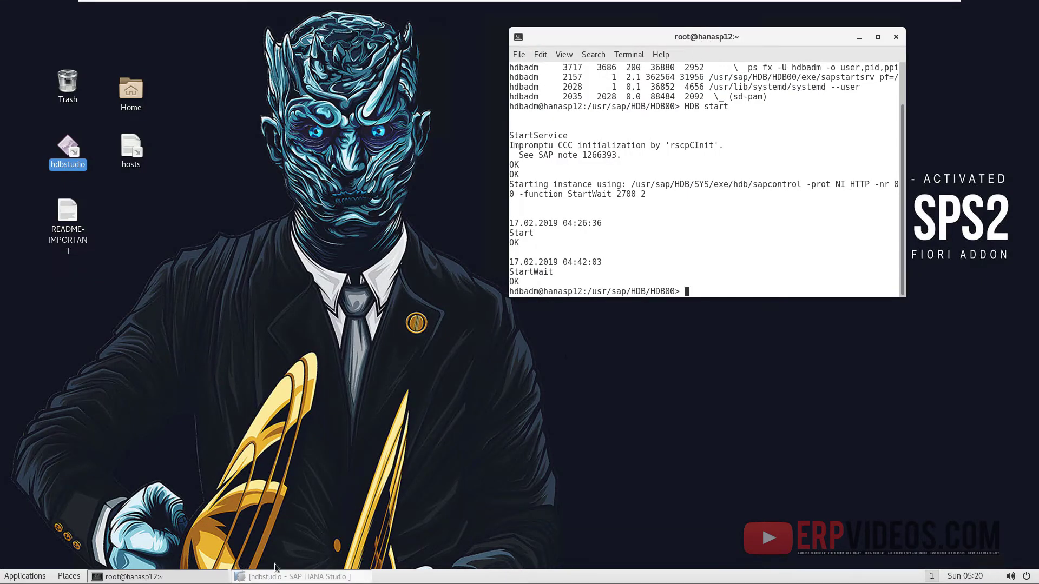
left_click(275, 572)
right_click(66, 186)
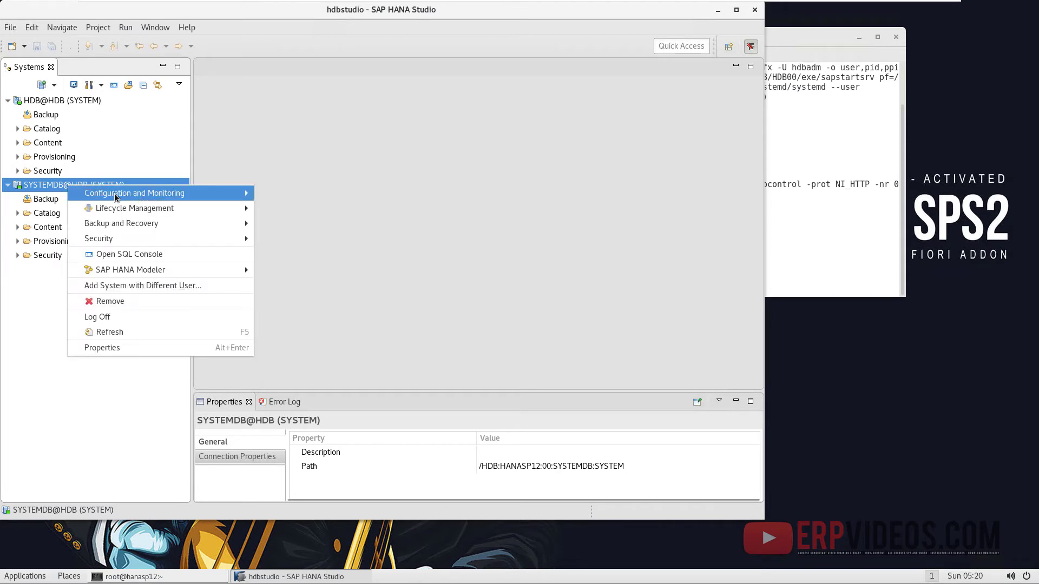
mouse_move(157, 196)
left_click(318, 194)
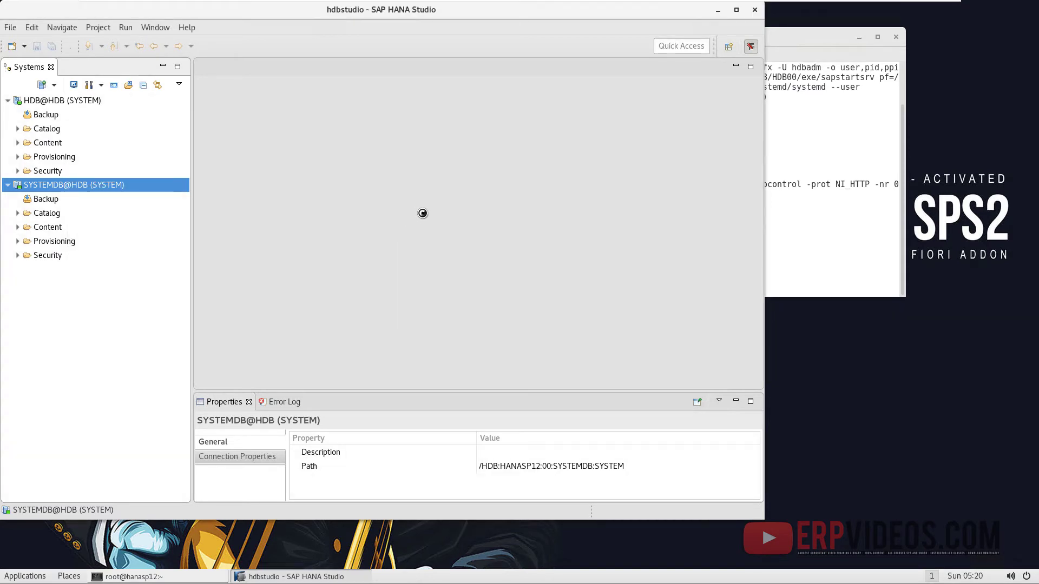
left_click(718, 10)
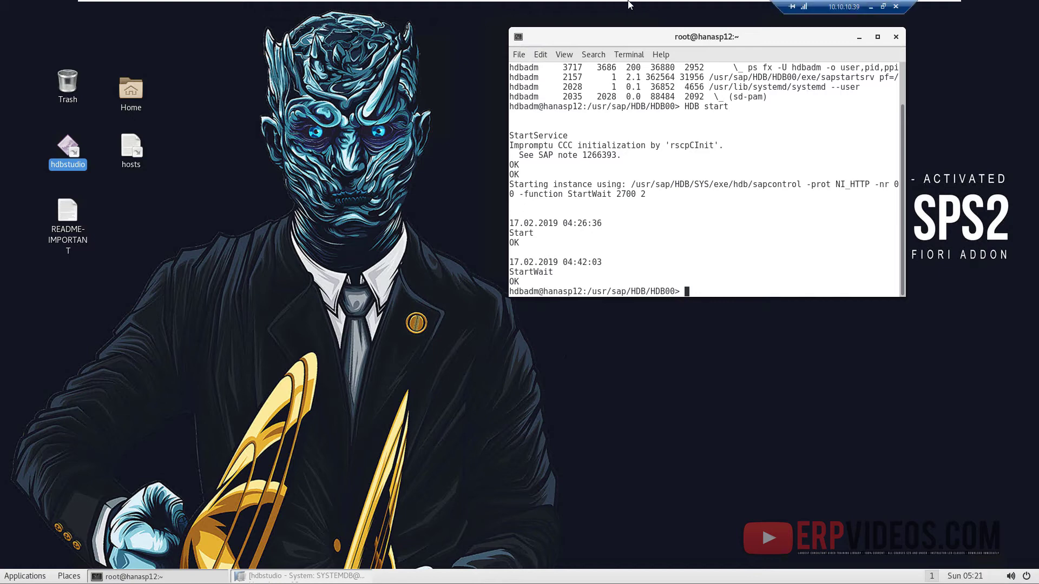
- On the S4HANA-1709 VM, log on to S4HANA 17 with the SAP user's credentials
mouse_move(676, 16)
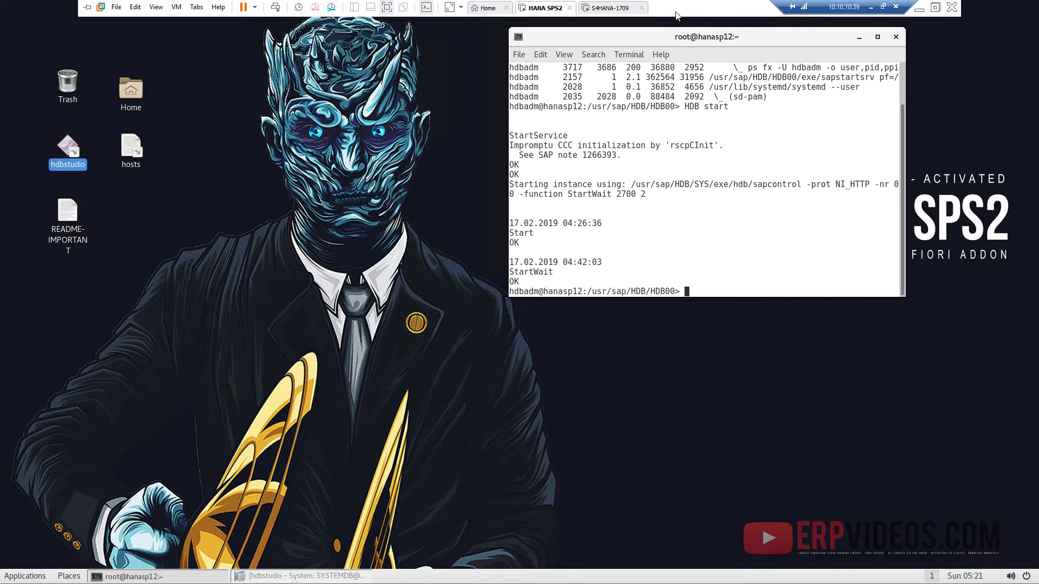
left_click(611, 8)
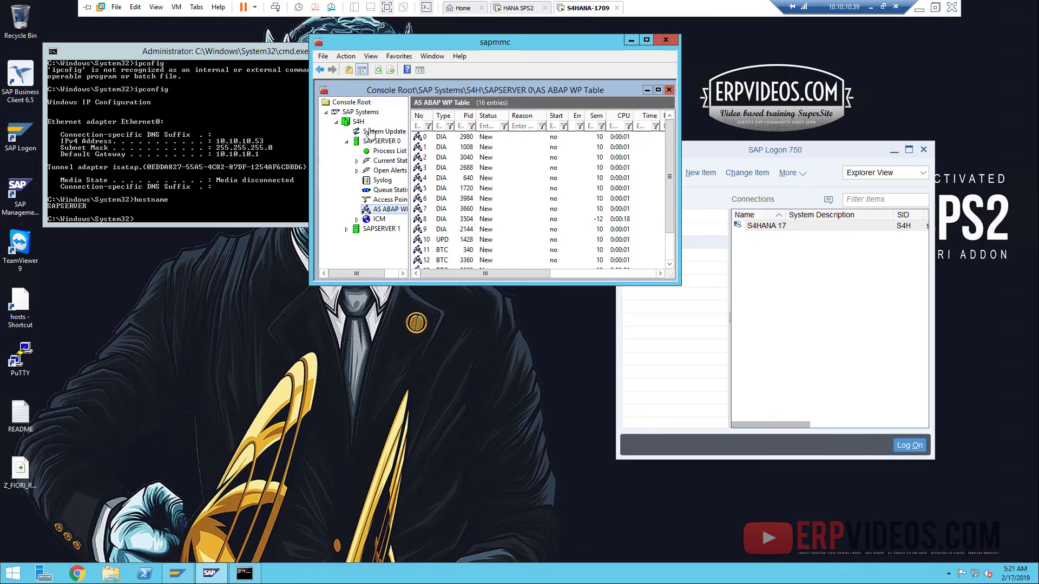
left_click(790, 226)
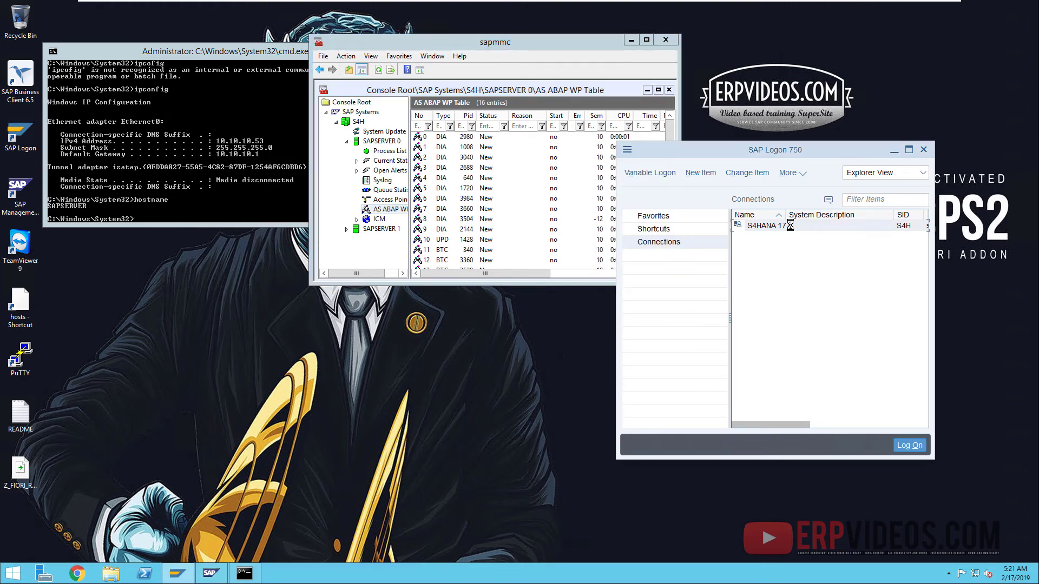
double_click(760, 226)
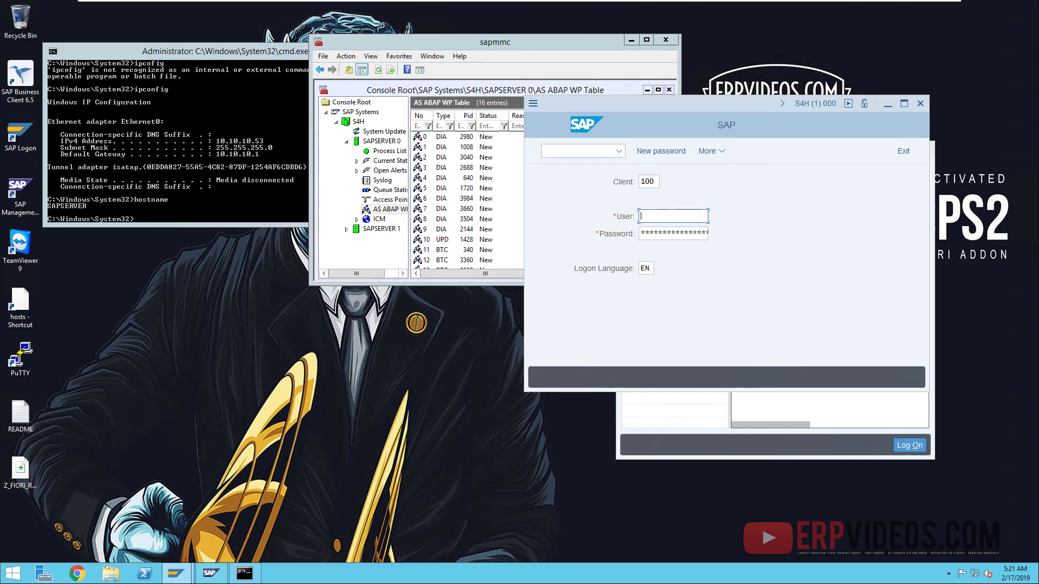
type("s4user")
key("Return")
- Maximise SAP Easy Access and launch the ### Launchpad ### favourite
double_click(759, 101)
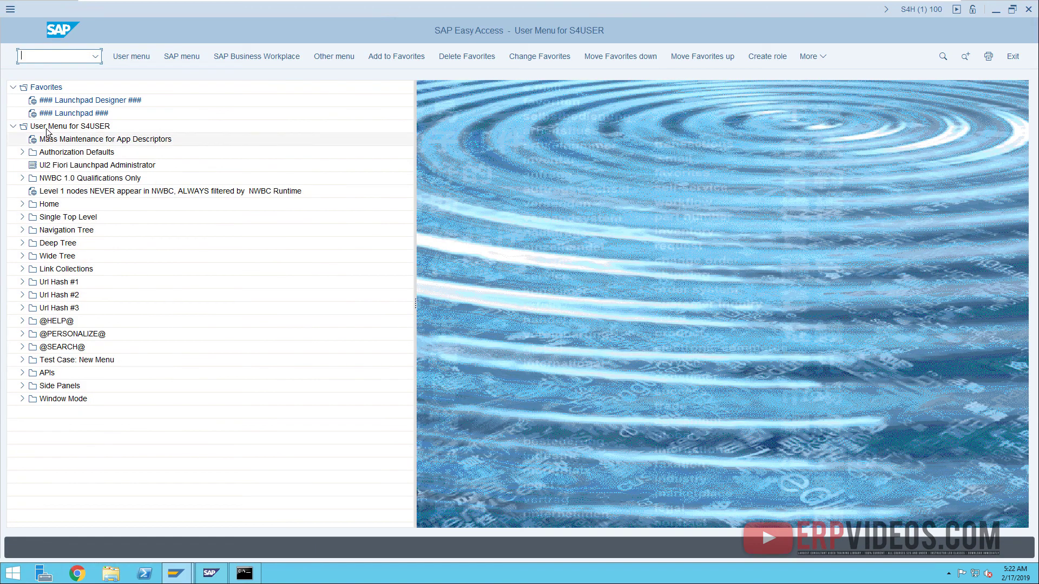
left_click(73, 115)
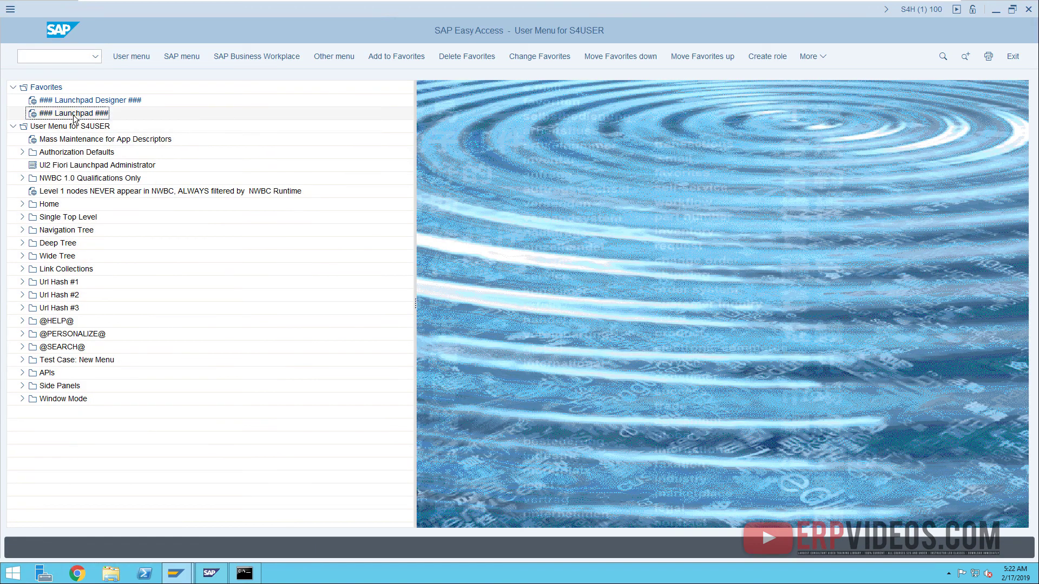
double_click(73, 116)
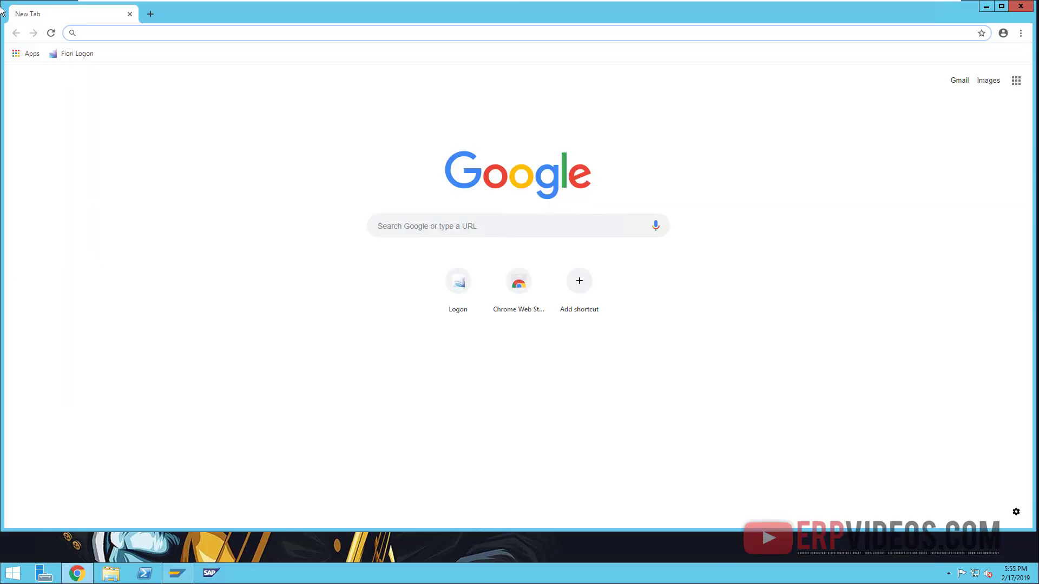